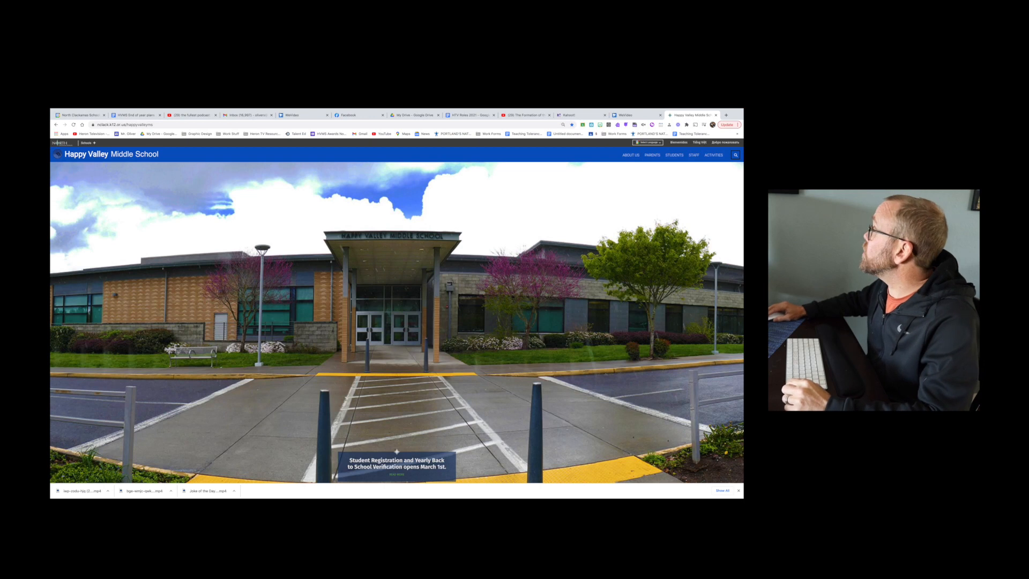
# Step: Go to the student sign-in portal from the school website, sign in with the saved credentials, and launch WeVideo
pyautogui.moveTo(674, 156)
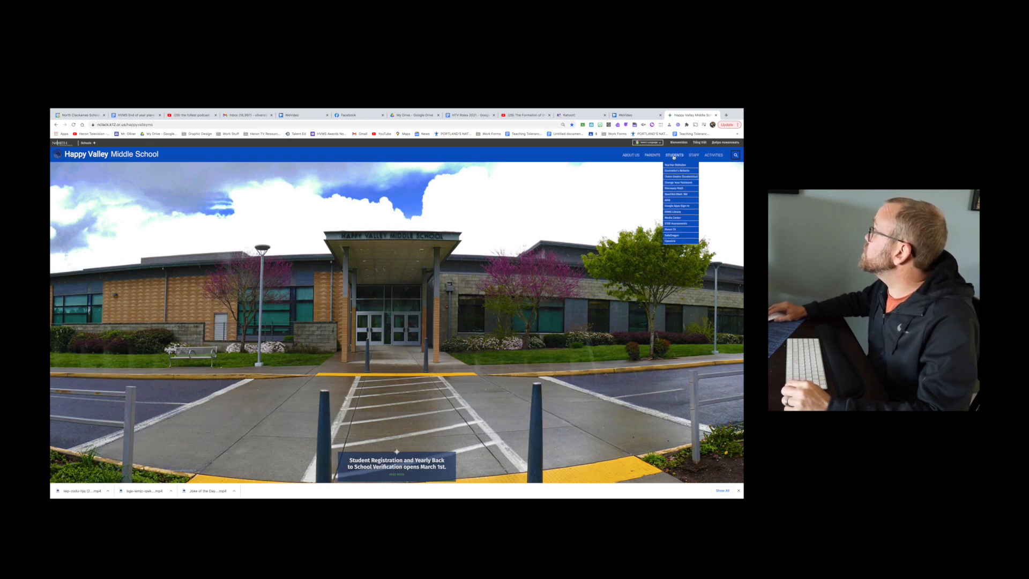
pyautogui.click(668, 242)
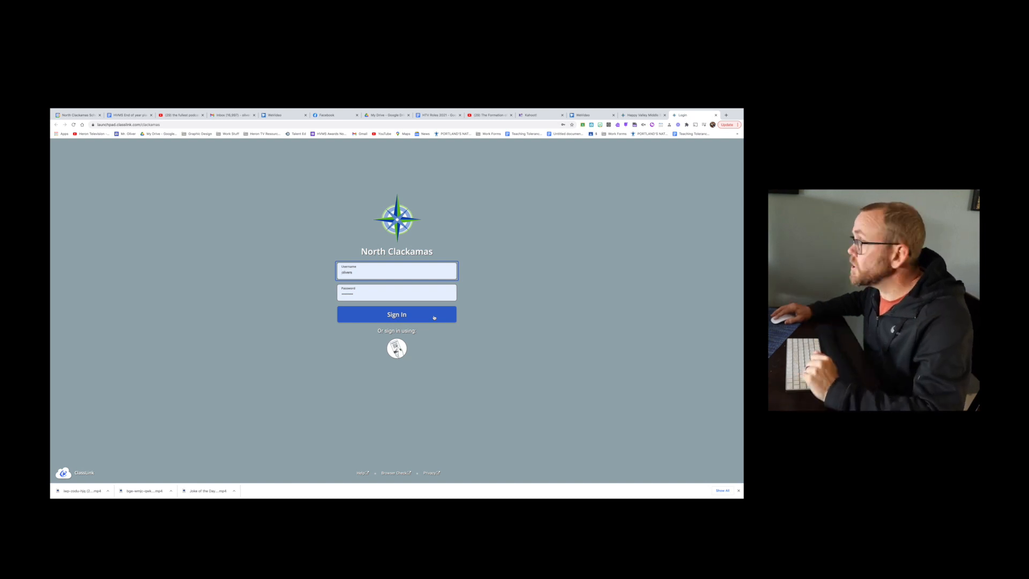
pyautogui.click(434, 317)
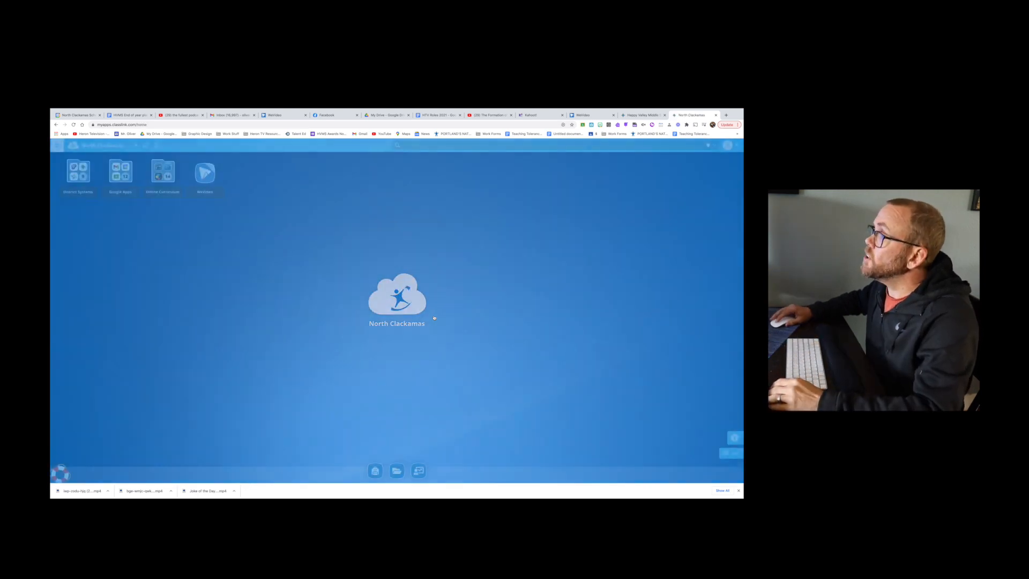
pyautogui.click(207, 176)
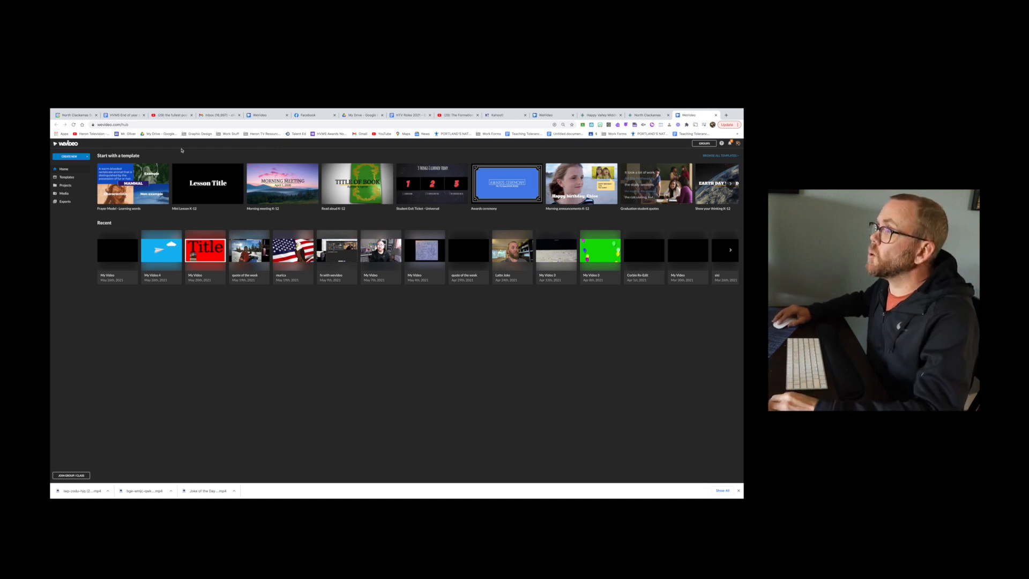
# Step: Create a new video project in WeVideo and start editing it with the preset save location
pyautogui.click(78, 157)
pyautogui.click(76, 165)
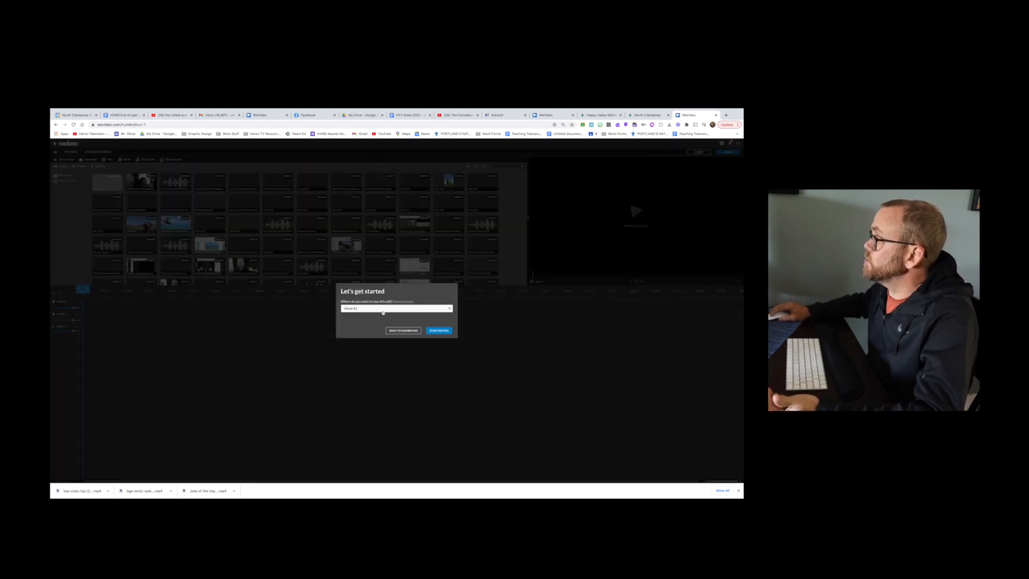
pyautogui.click(443, 330)
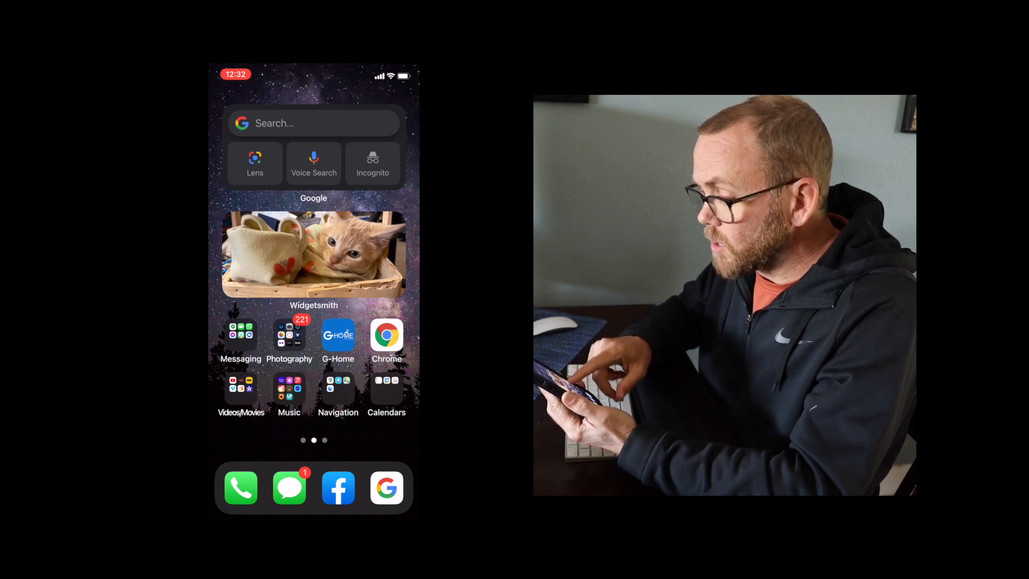
# Step: Switch to the phone and open the Drive app from the Google Drive folder on the home screen
pyautogui.hscroll(1, 313, 260)
pyautogui.hscroll(-1, 313, 260)
pyautogui.hscroll(-1, 314, 260)
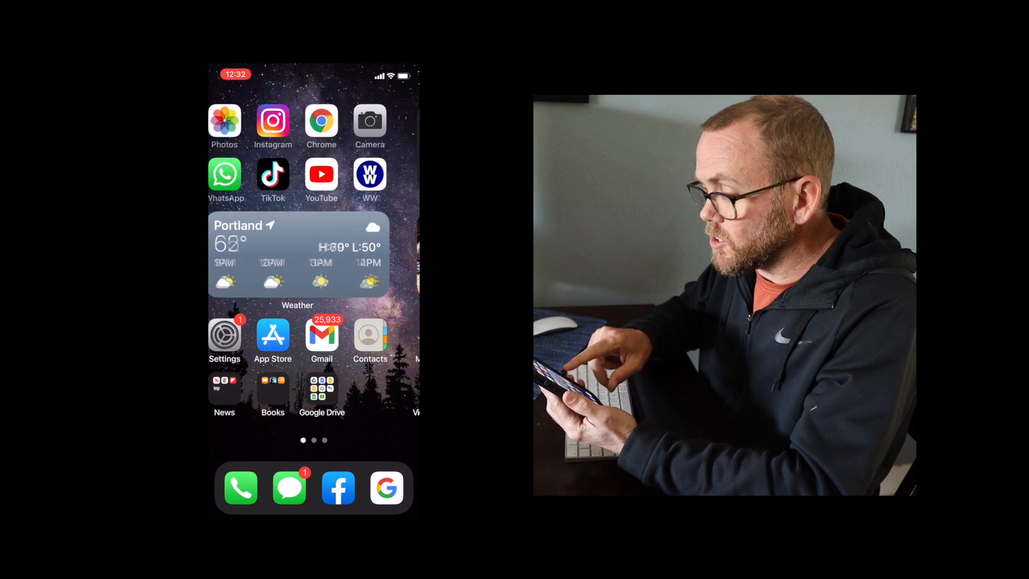
pyautogui.click(338, 388)
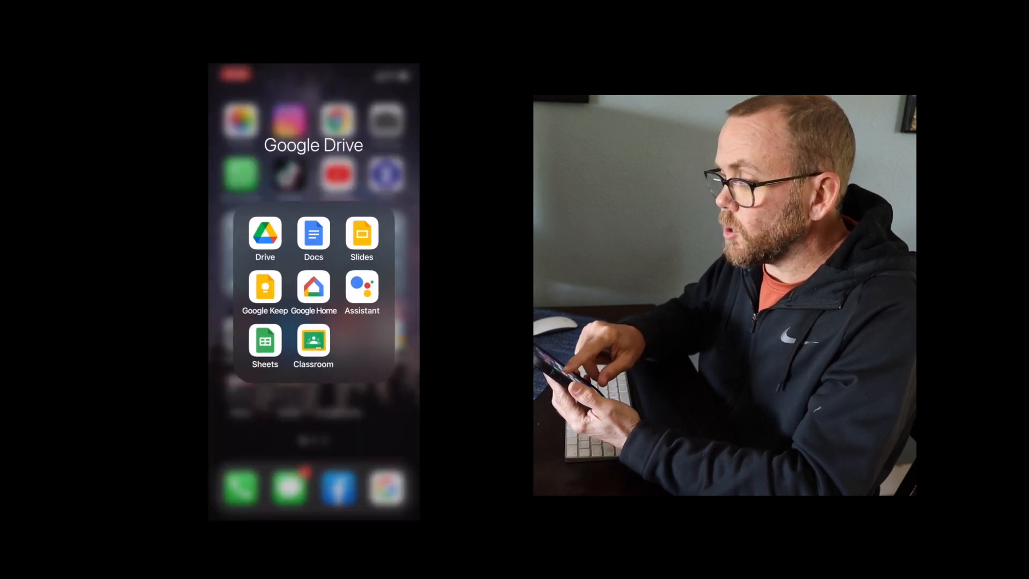
pyautogui.click(266, 234)
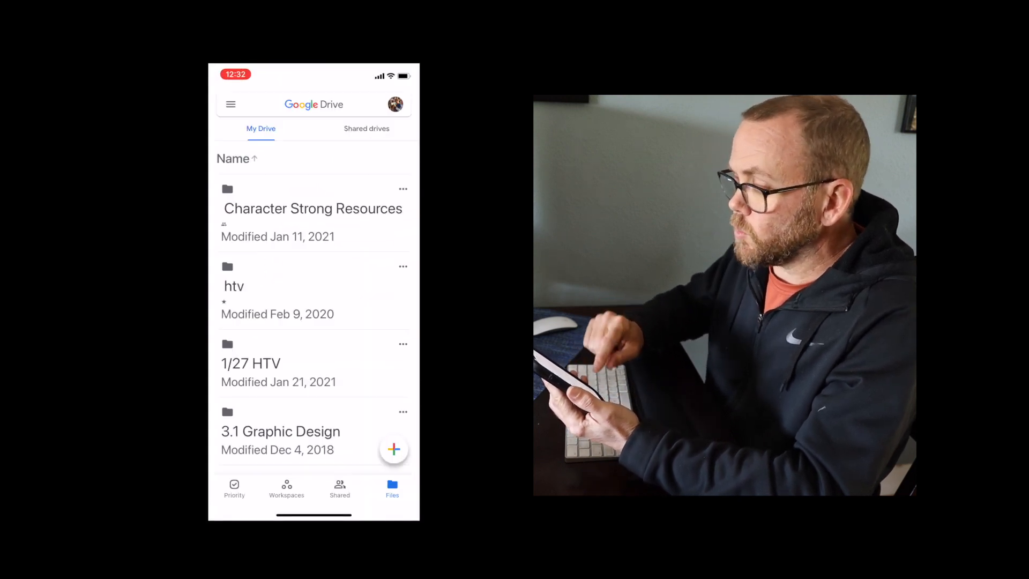
# Step: Upload the newest 12-second video from the phone's Recents album to My Drive
pyautogui.click(394, 449)
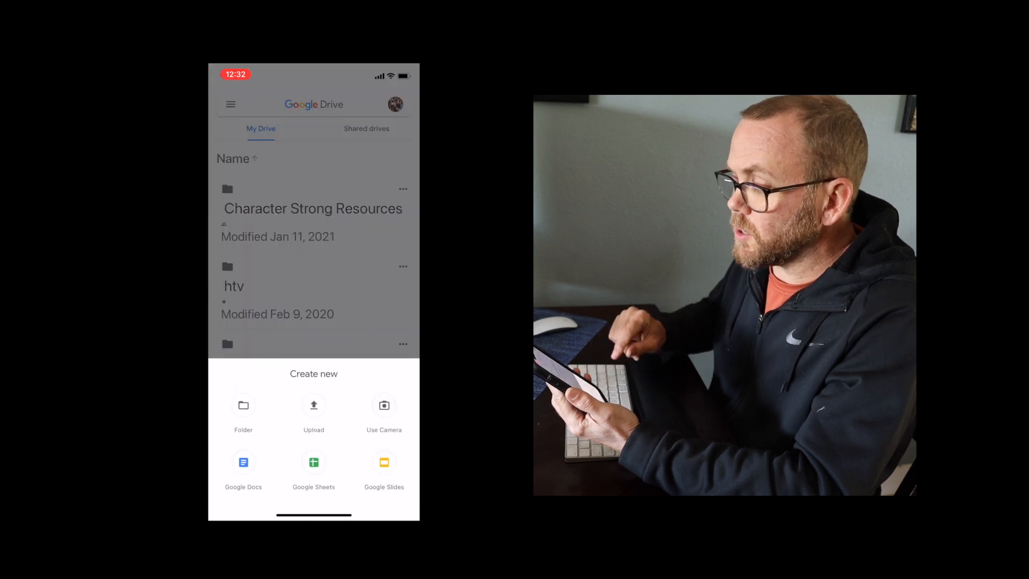
pyautogui.click(313, 413)
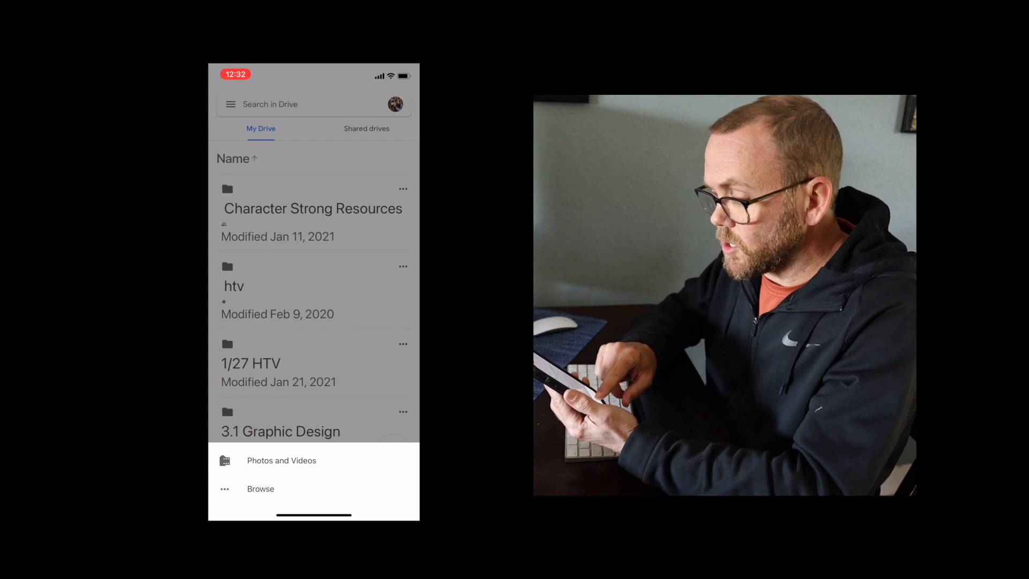
pyautogui.click(281, 460)
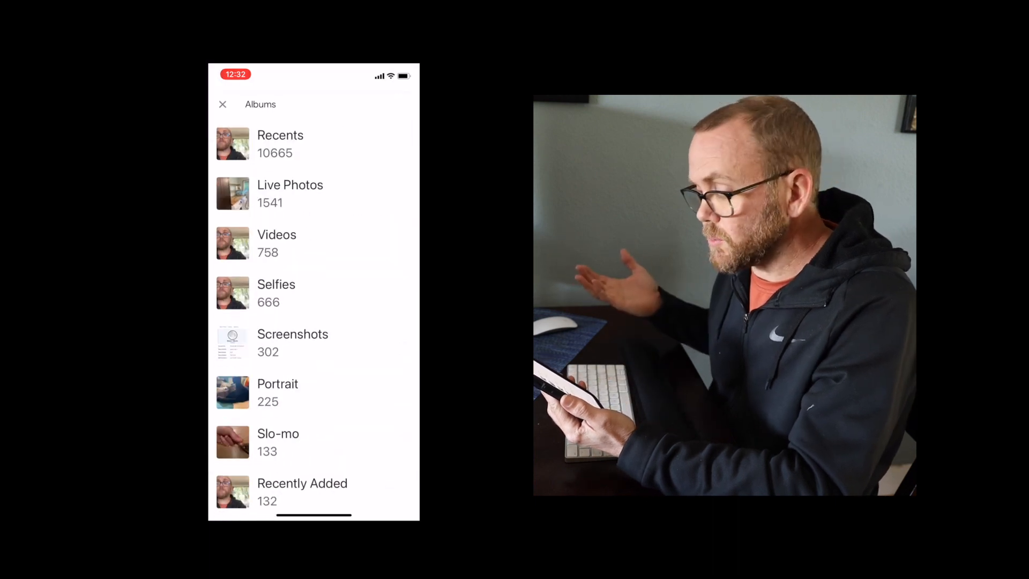
pyautogui.click(281, 141)
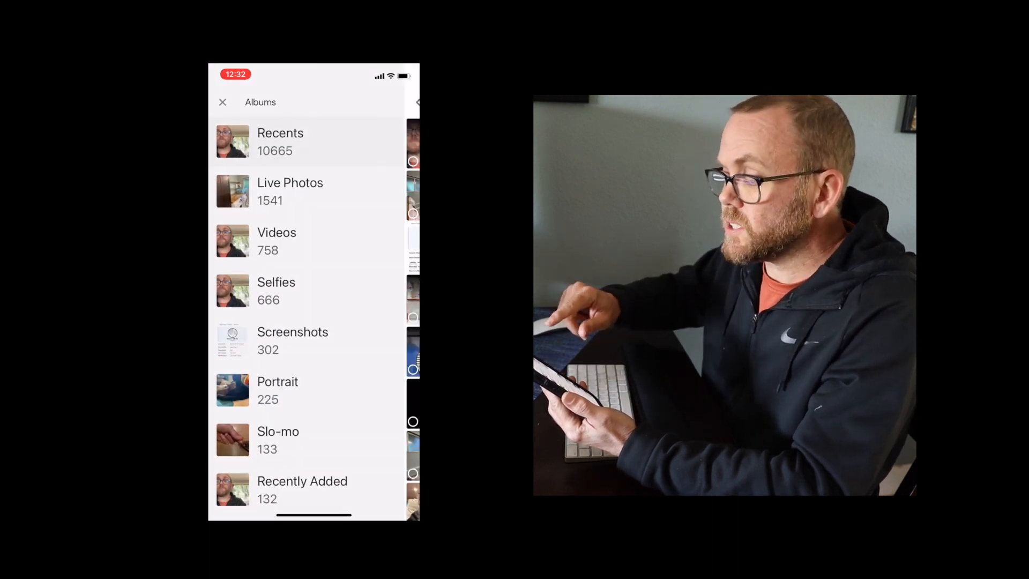
pyautogui.click(235, 143)
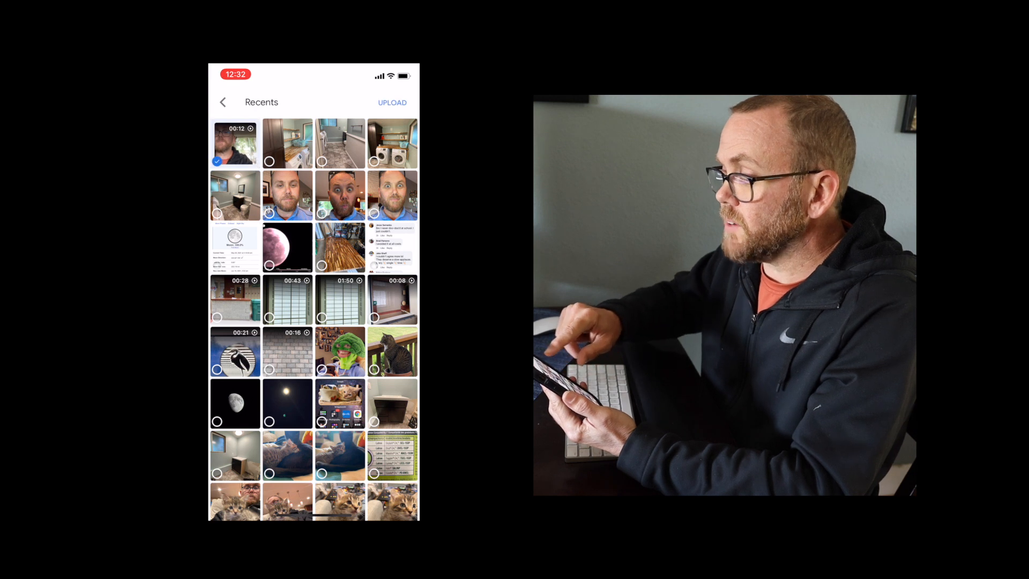
pyautogui.click(391, 102)
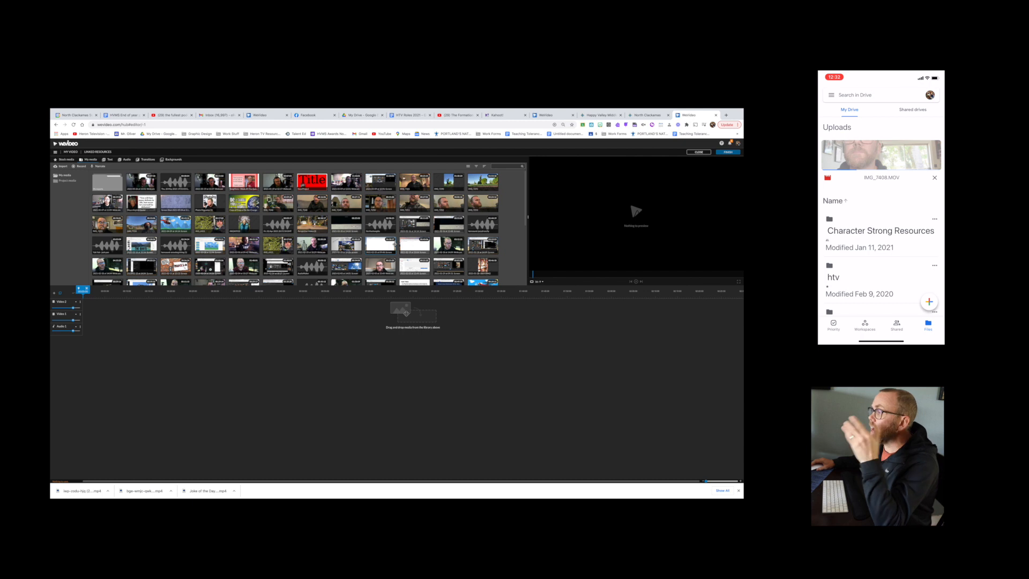
# Step: Switch to the computer's browser, open Google Drive in a new tab, and refresh its list of recent files
pyautogui.scroll(-2, 394, 244)
pyautogui.scroll(-1, 395, 244)
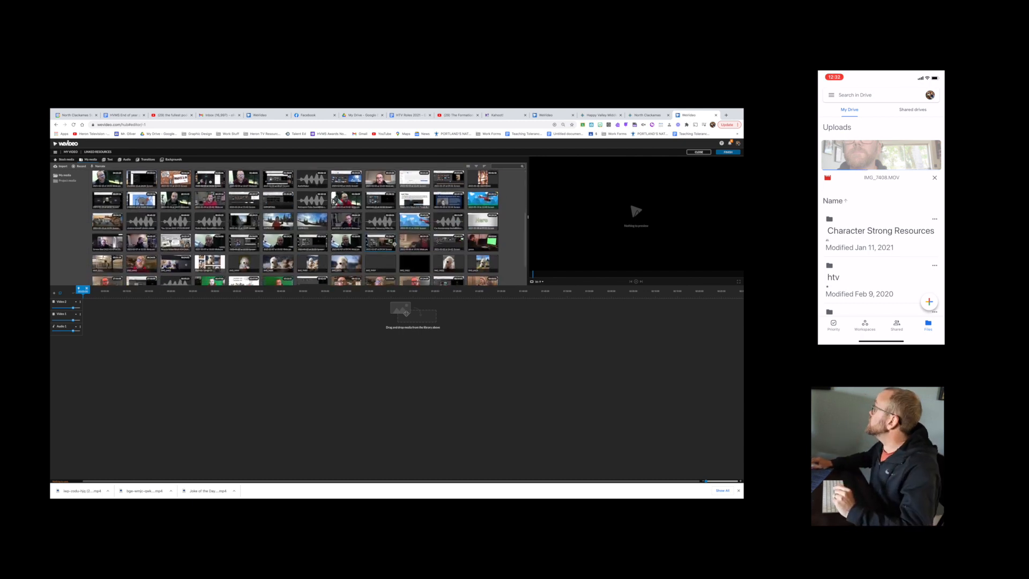
pyautogui.click(726, 115)
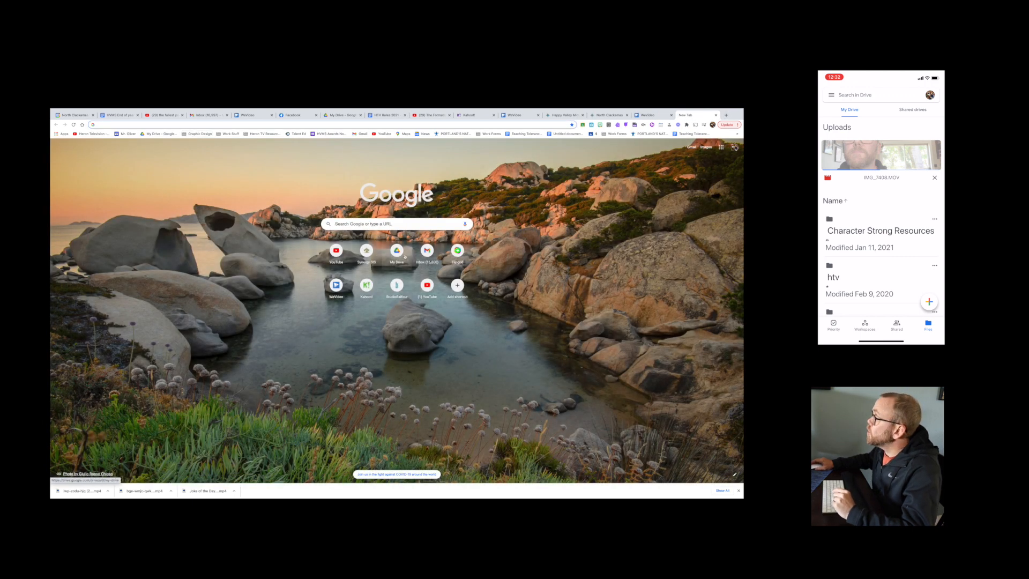
pyautogui.click(397, 252)
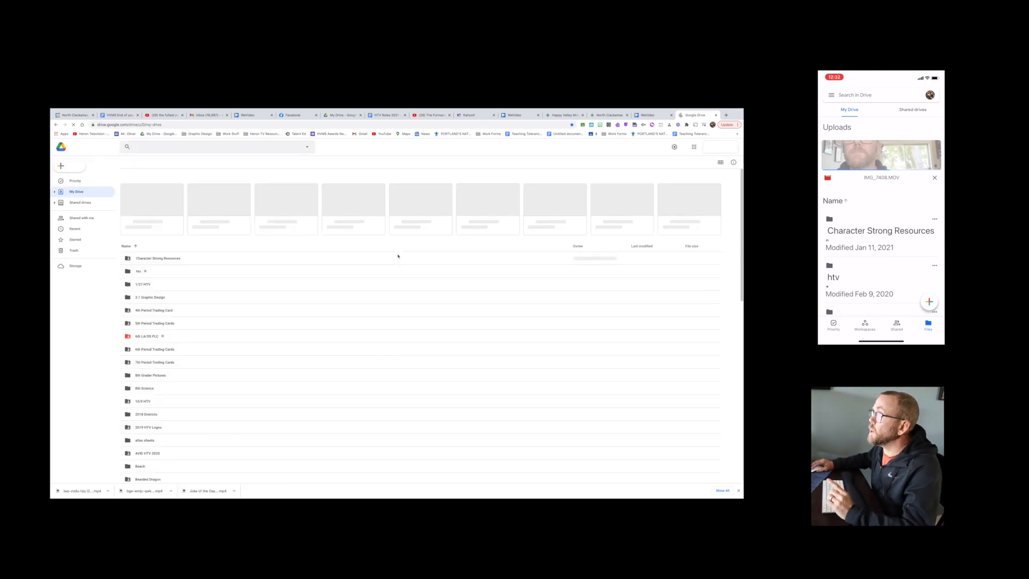
pyautogui.click(83, 230)
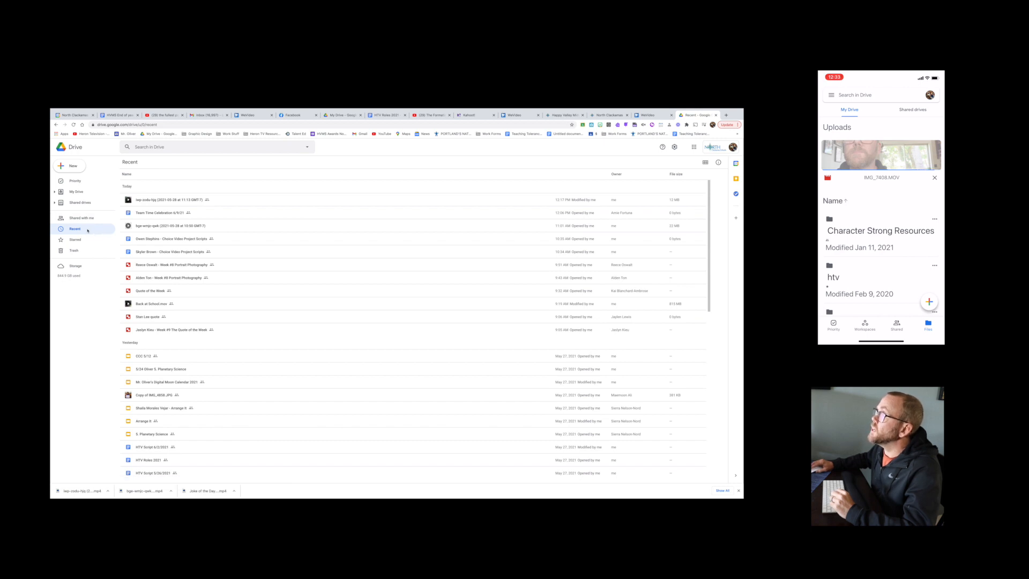
pyautogui.click(74, 125)
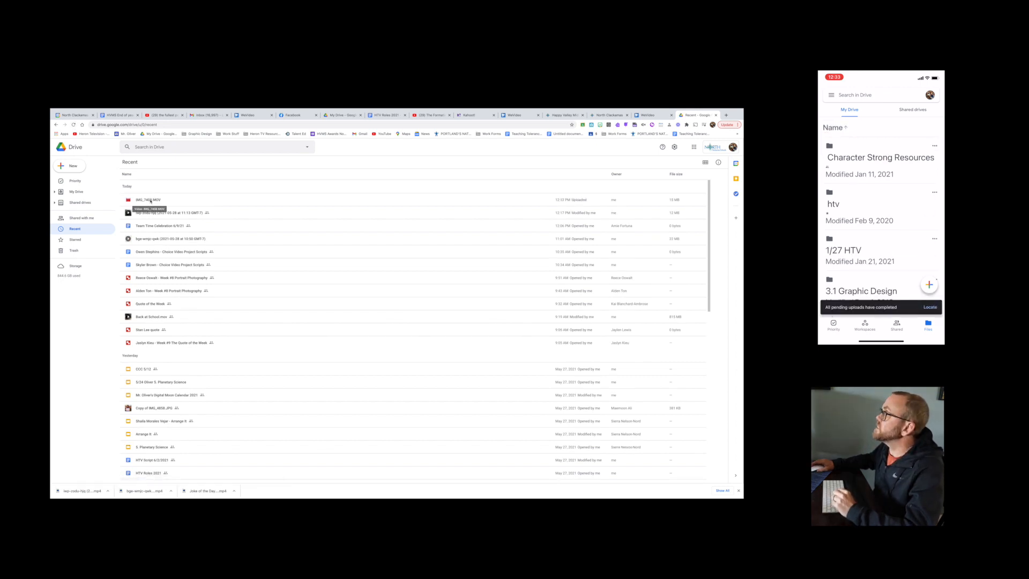
# Step: Open the uploaded IMG_7408.MOV in Google Drive, download it, and open the downloaded file
pyautogui.doubleClick(150, 200)
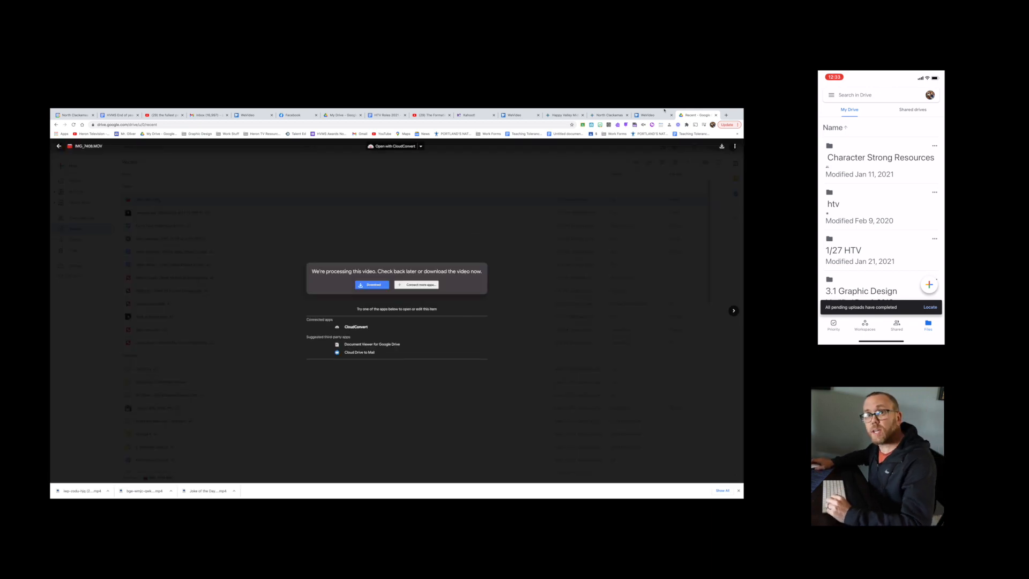
pyautogui.click(724, 147)
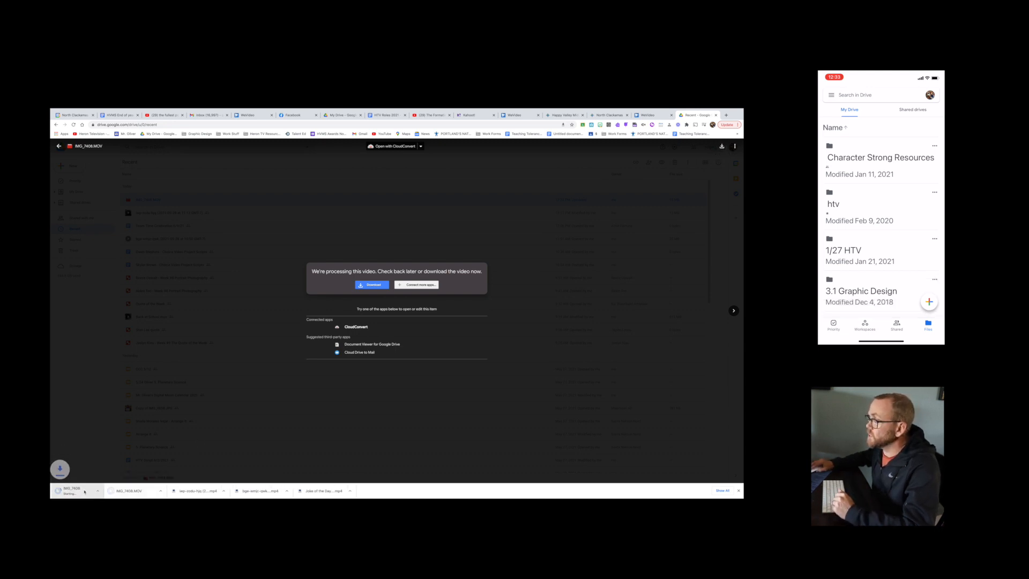
pyautogui.click(140, 491)
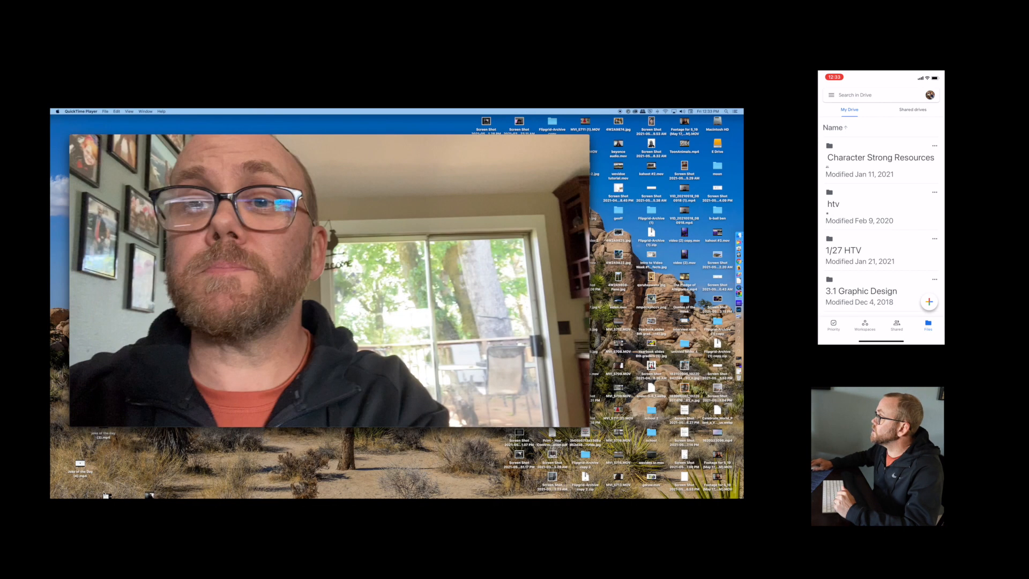
# Step: Play the downloaded video in QuickTime Player to check it, pause it, and close its window
pyautogui.moveTo(331, 284)
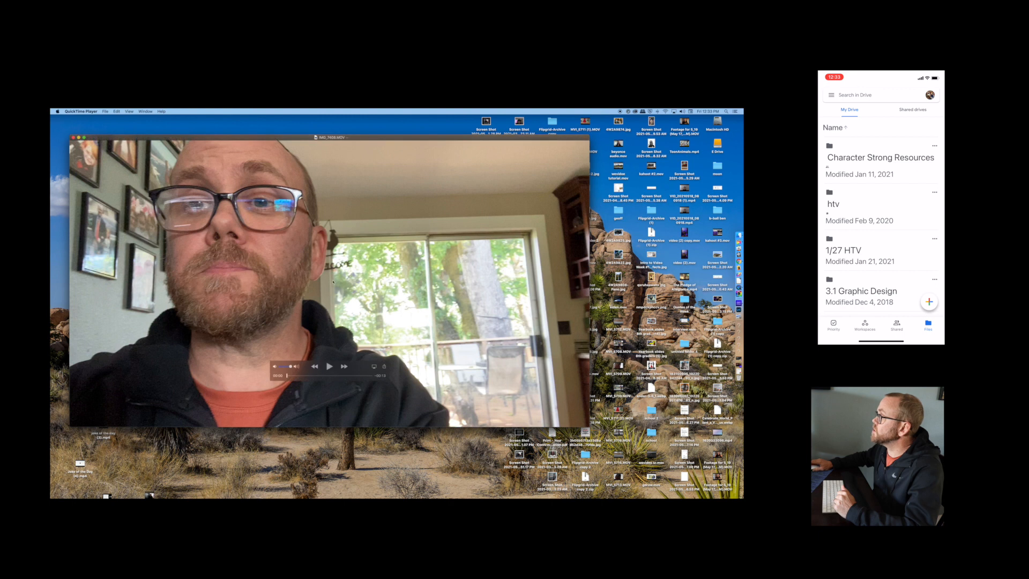
pyautogui.click(329, 366)
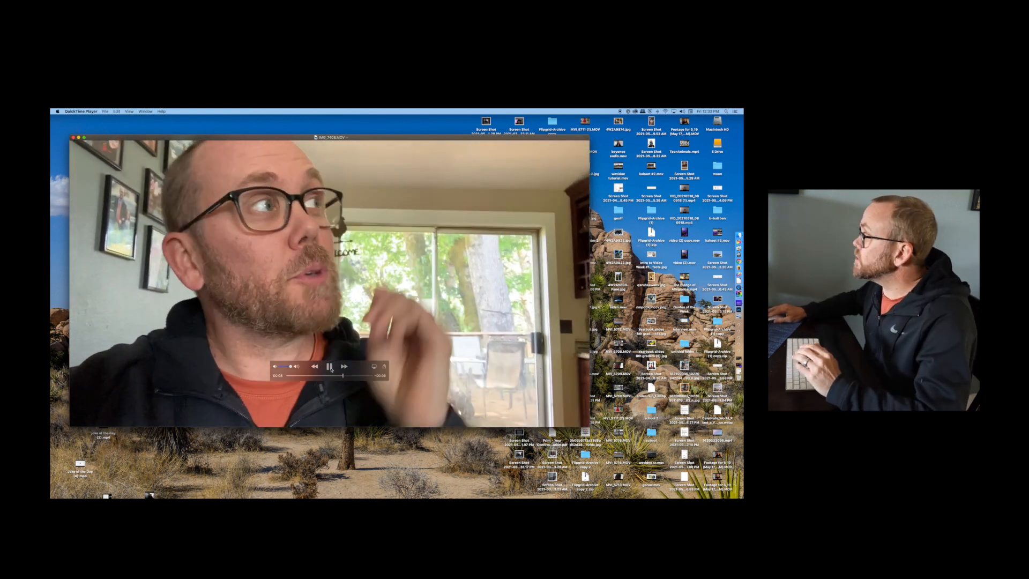
pyautogui.click(330, 367)
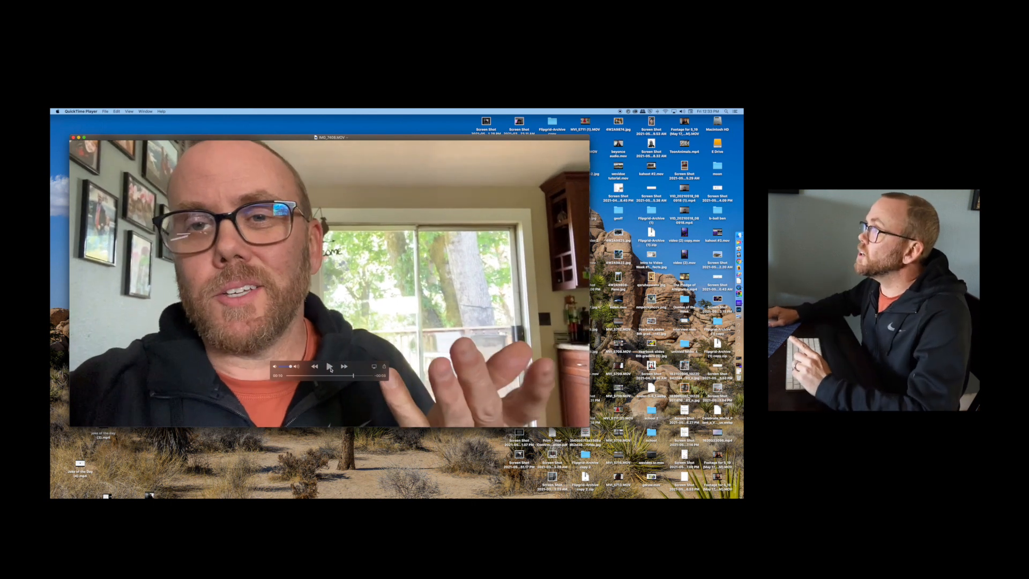
pyautogui.click(74, 137)
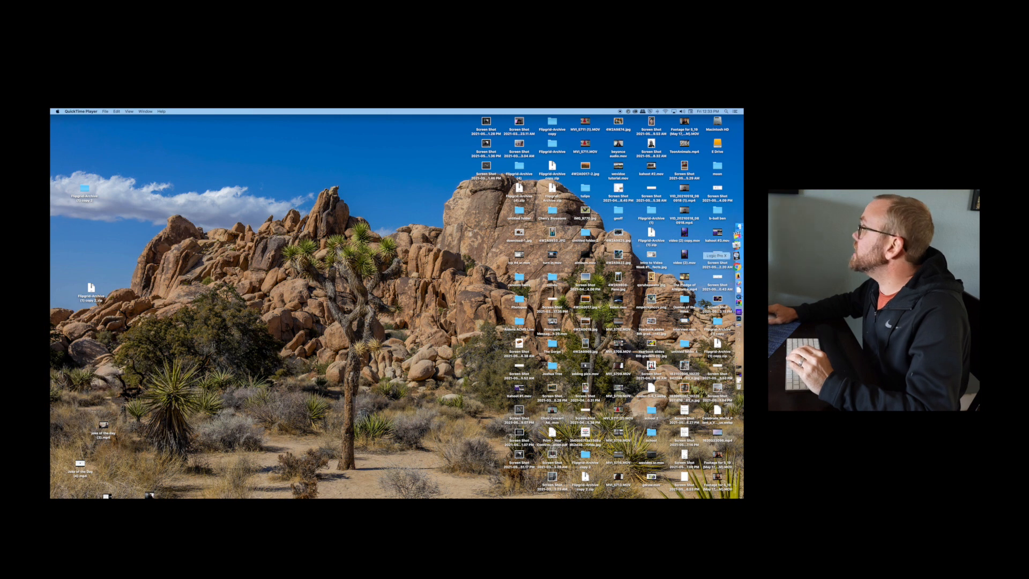
# Step: Return to the WeVideo editor in Chrome and start a media import from Google Drive, readying a file search
pyautogui.click(729, 265)
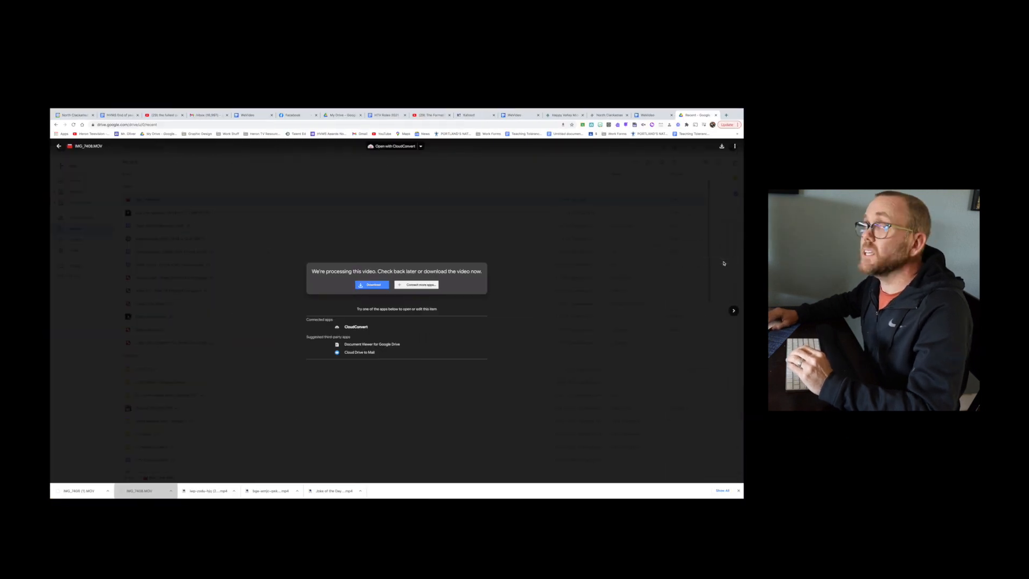
pyautogui.click(514, 115)
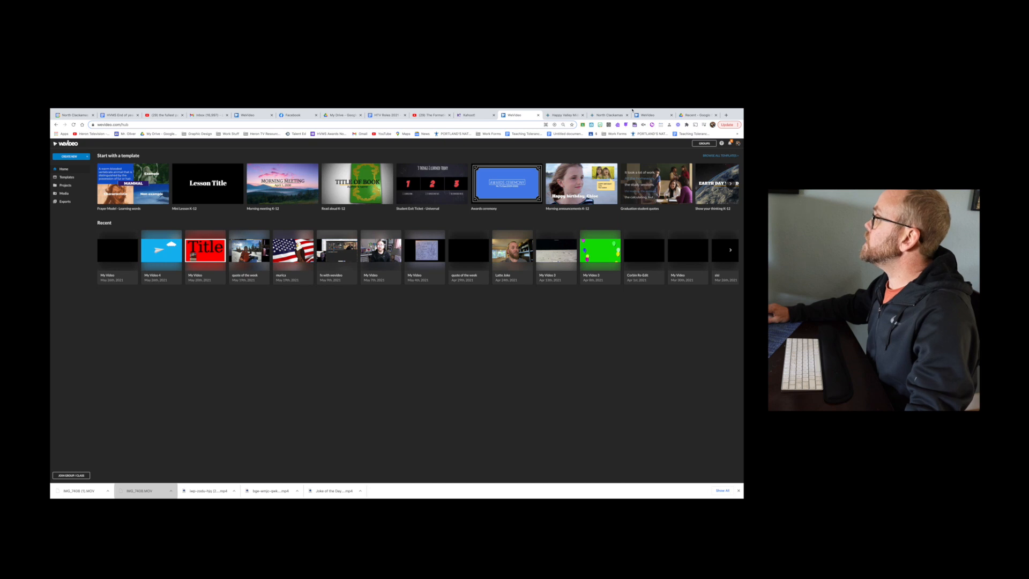
pyautogui.click(656, 115)
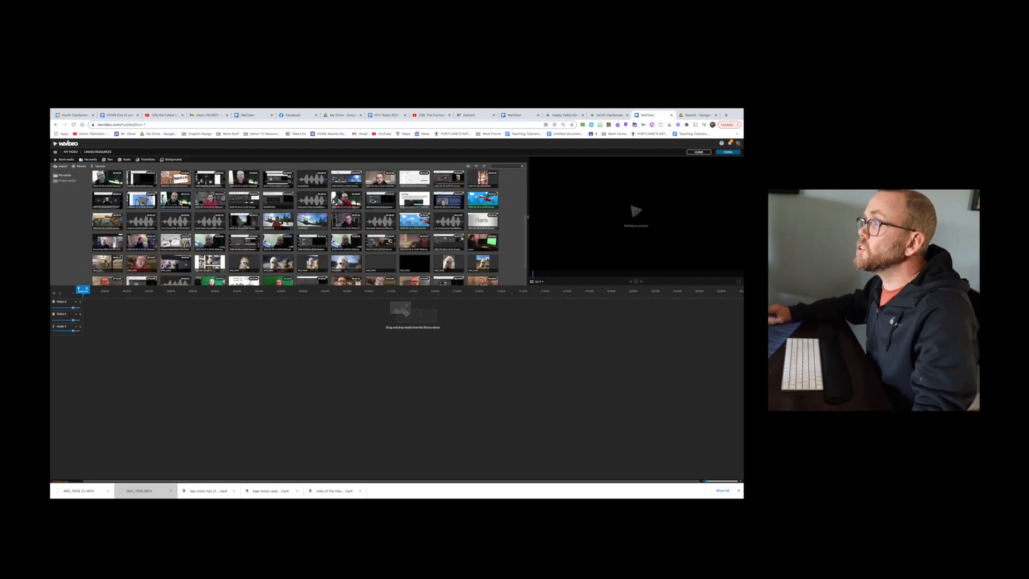
pyautogui.click(65, 167)
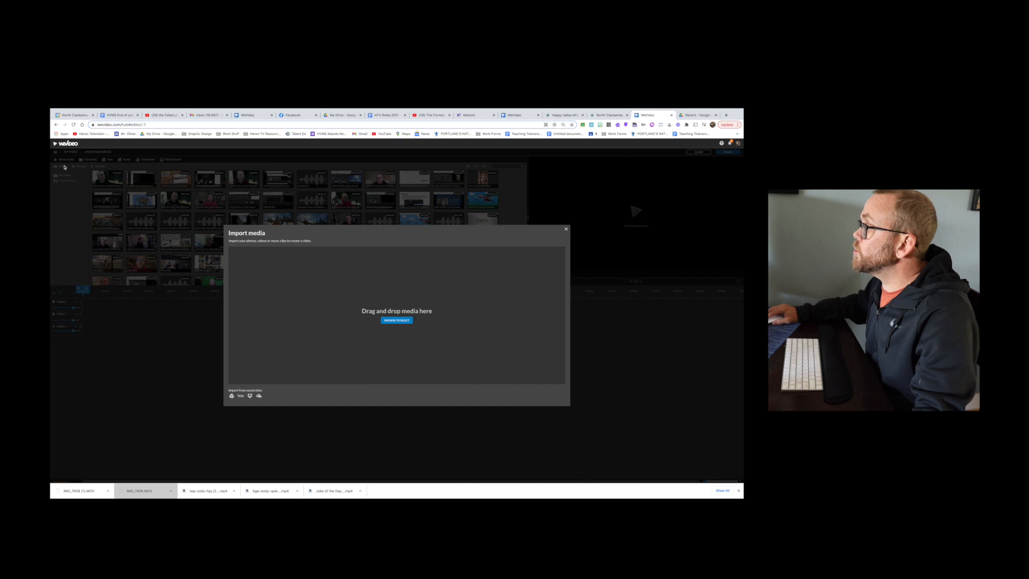
pyautogui.click(232, 395)
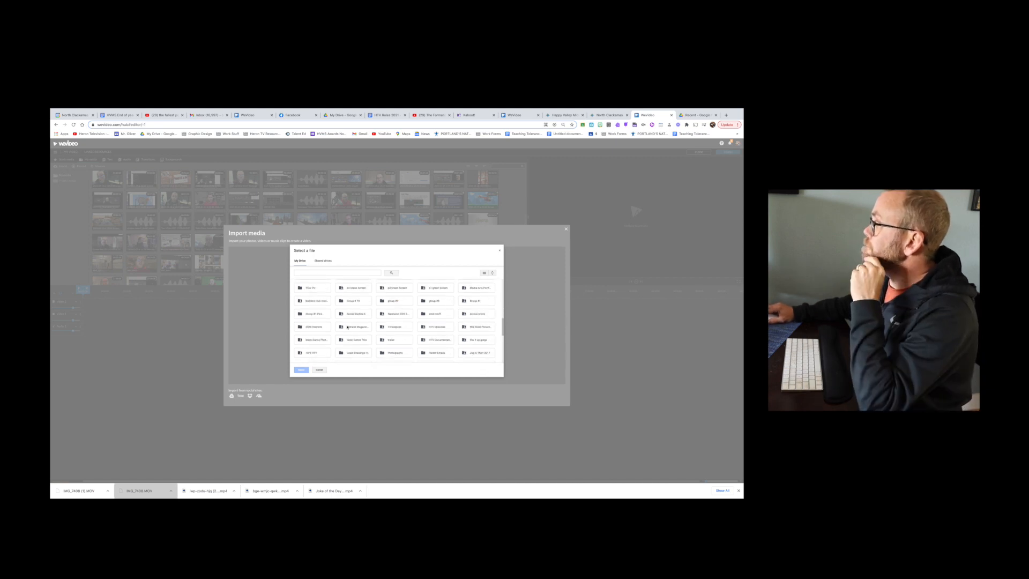
pyautogui.click(343, 273)
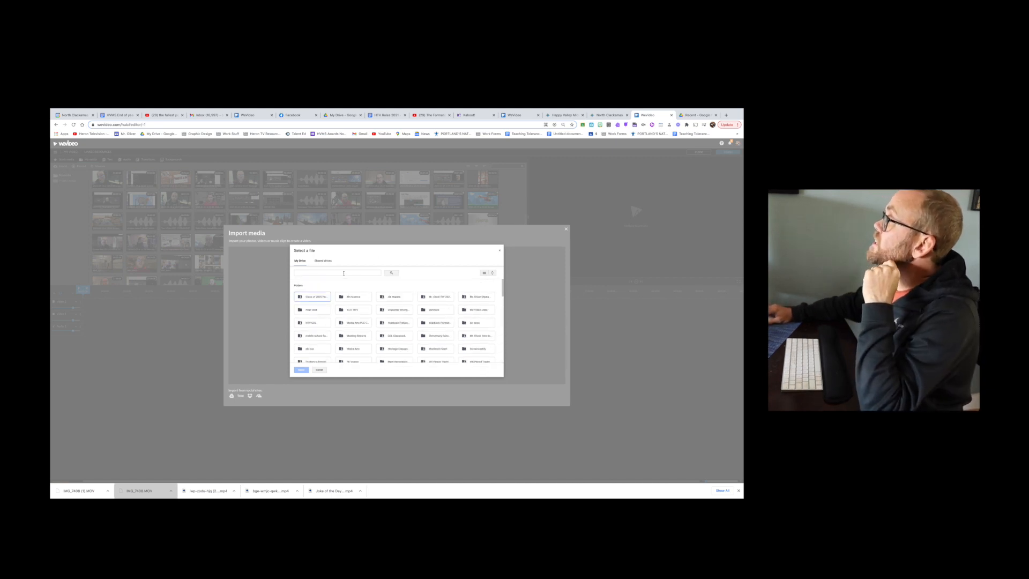
# Step: Check the uploaded video's file name in the refreshed Google Drive listing and return to the WeVideo import dialog
pyautogui.click(339, 116)
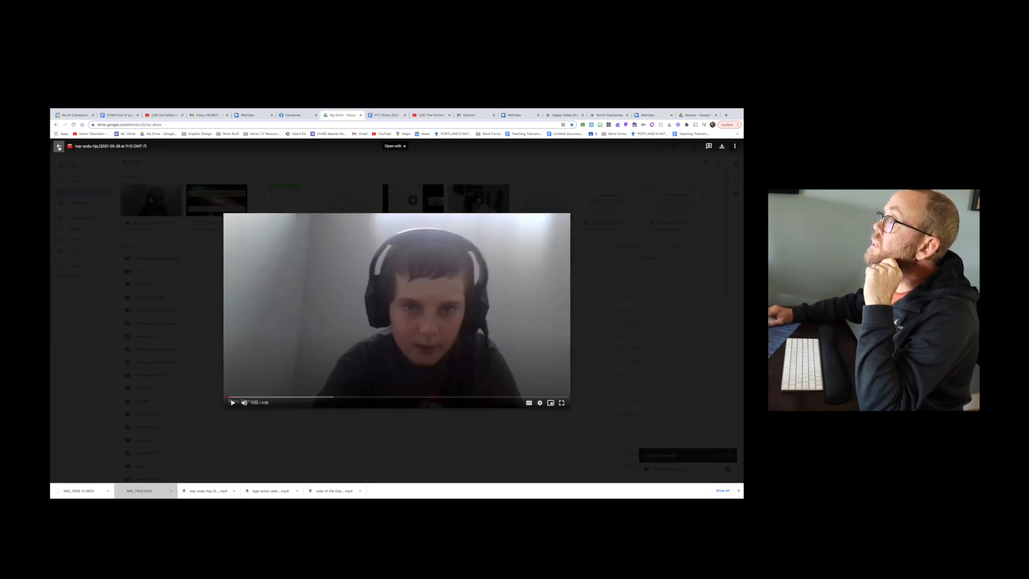
pyautogui.click(59, 145)
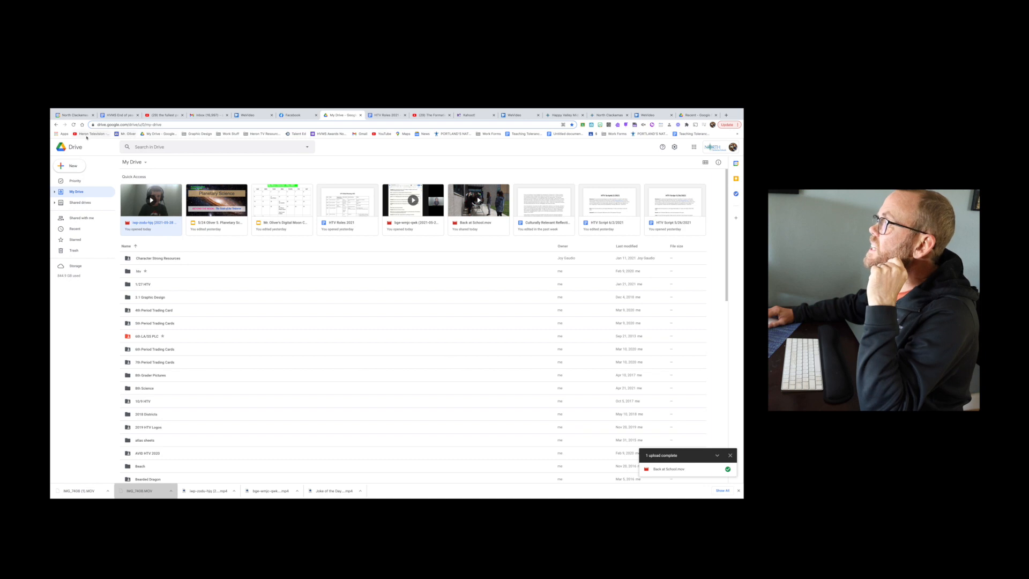
pyautogui.click(74, 125)
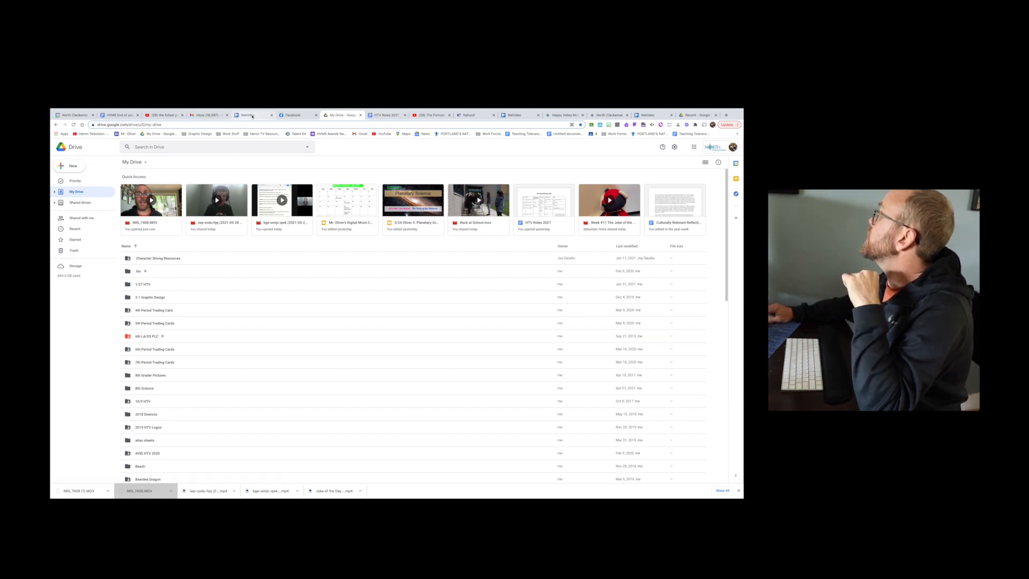
pyautogui.click(251, 116)
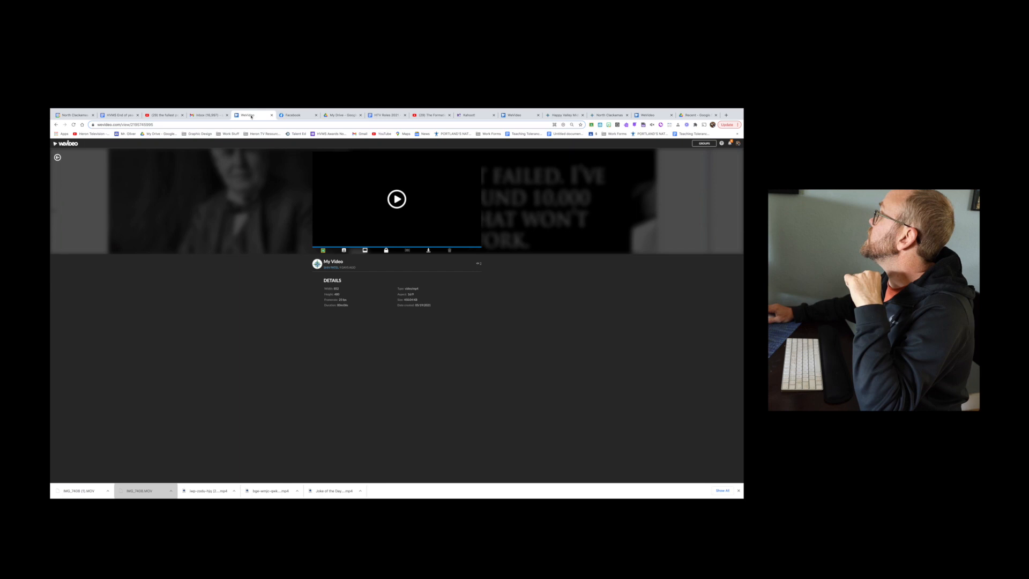
pyautogui.click(649, 116)
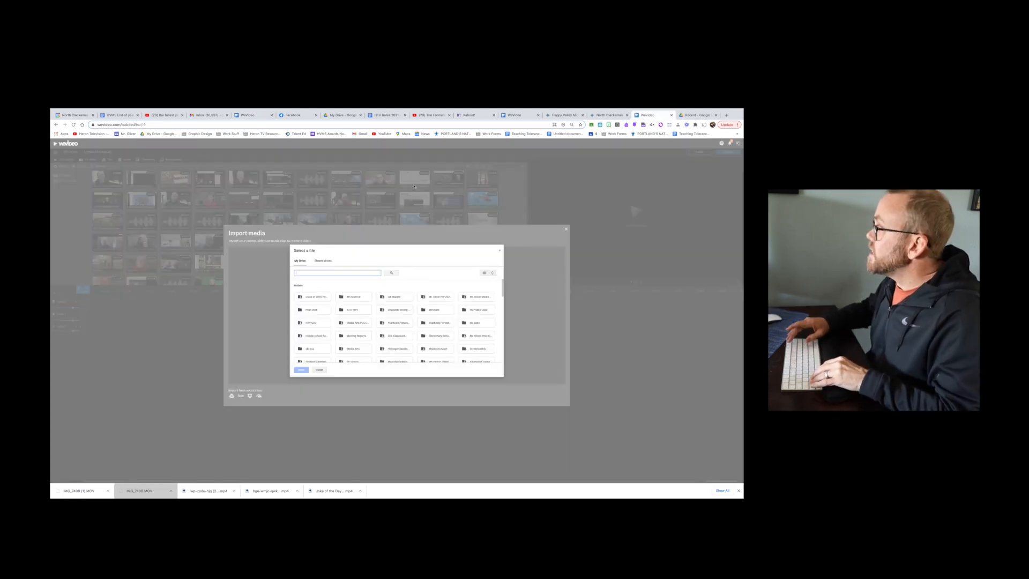
# Step: Search Google Drive for IMG_7408 and import the matching video into the WeVideo media library
pyautogui.write('IMG')
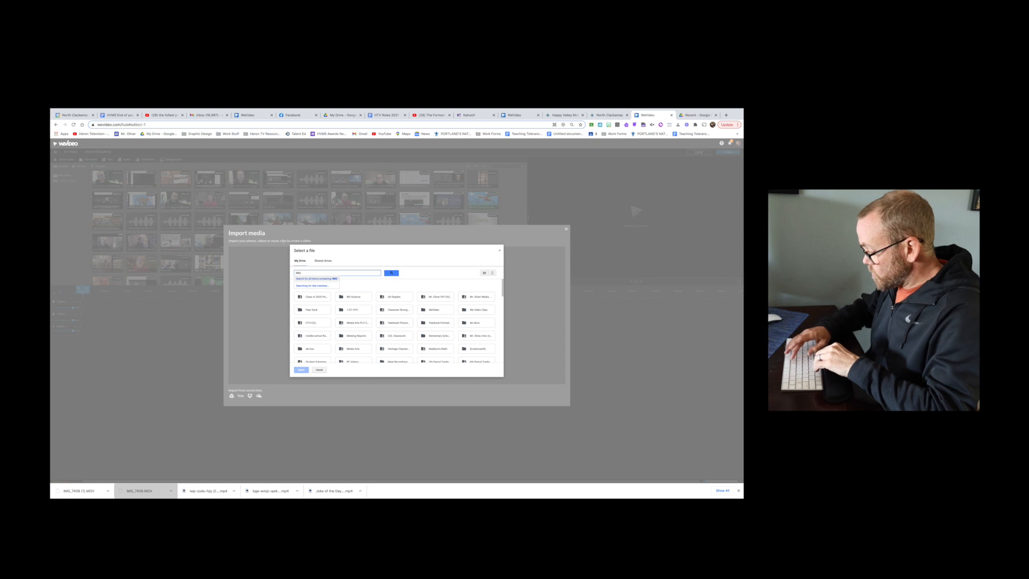
pyautogui.write('_7')
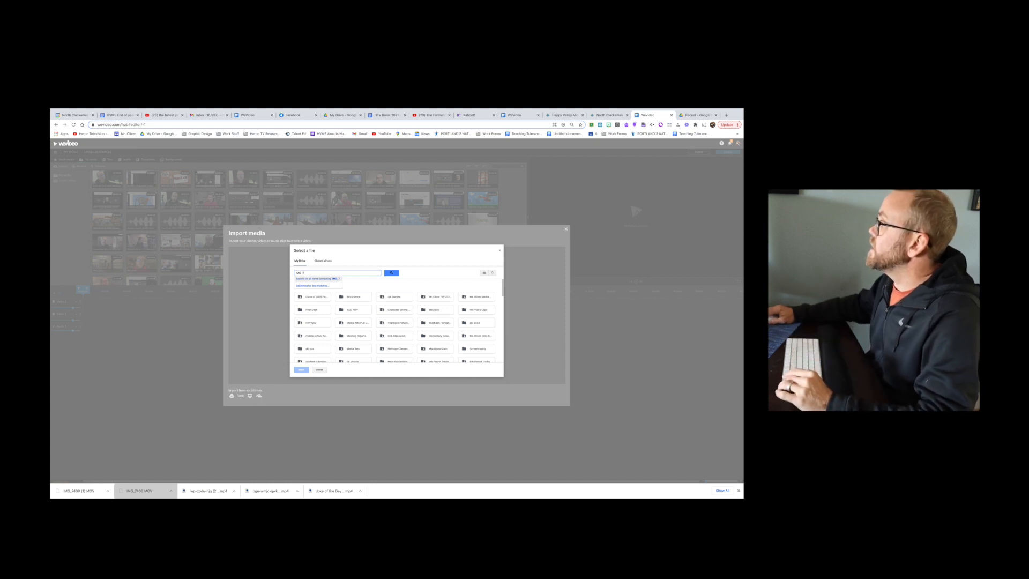
pyautogui.write('408')
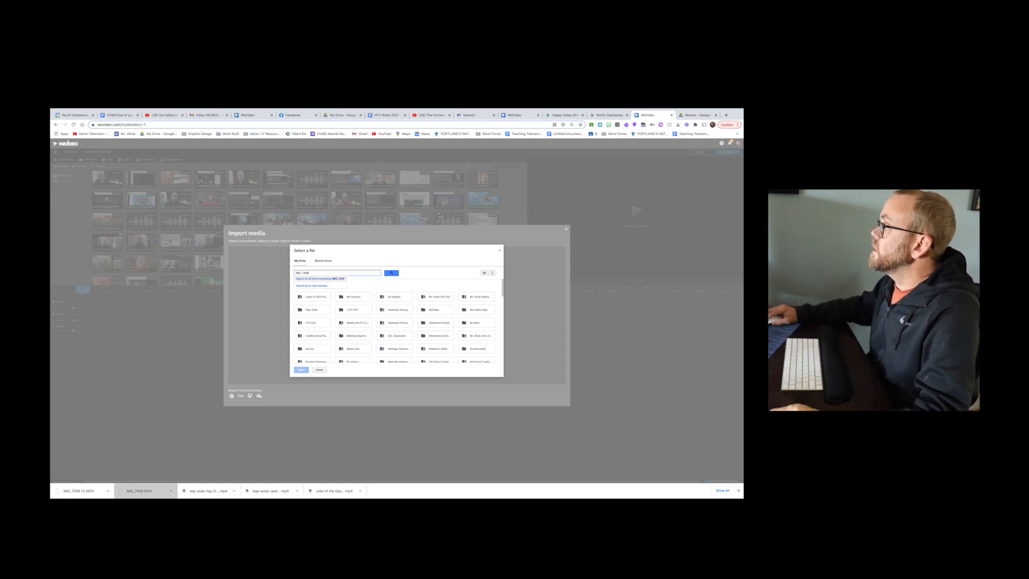
pyautogui.click(390, 273)
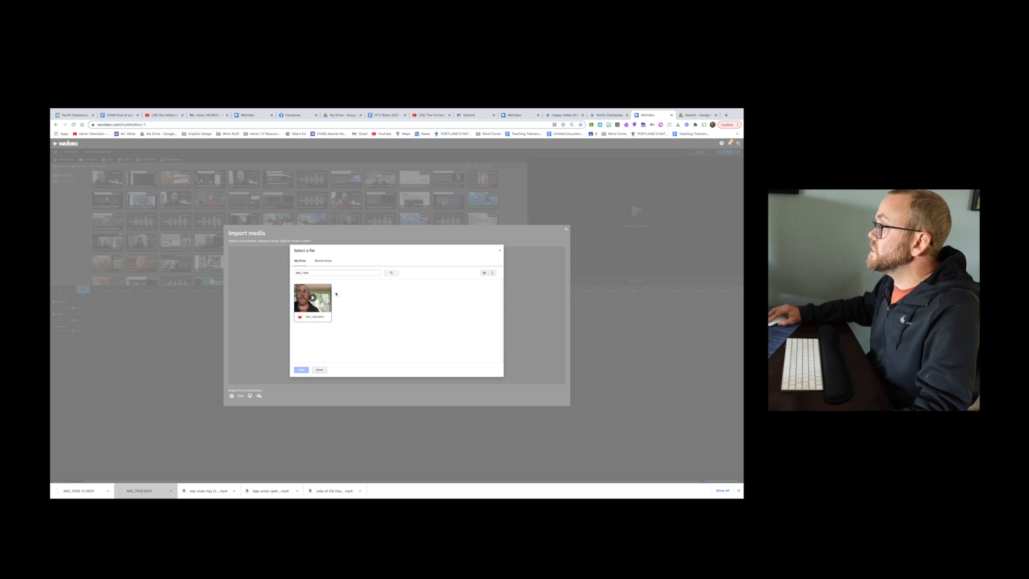
pyautogui.click(312, 300)
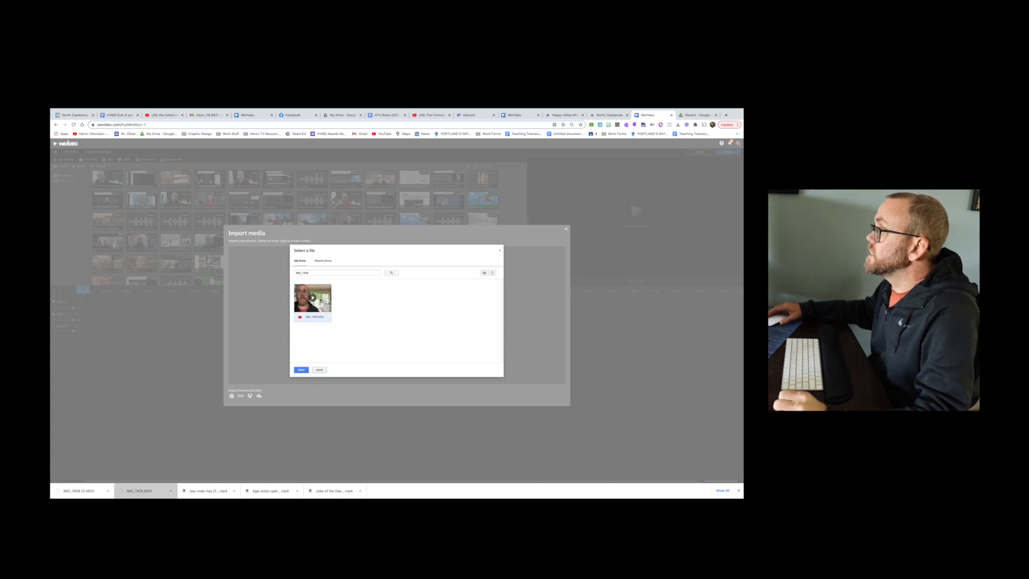
pyautogui.click(301, 370)
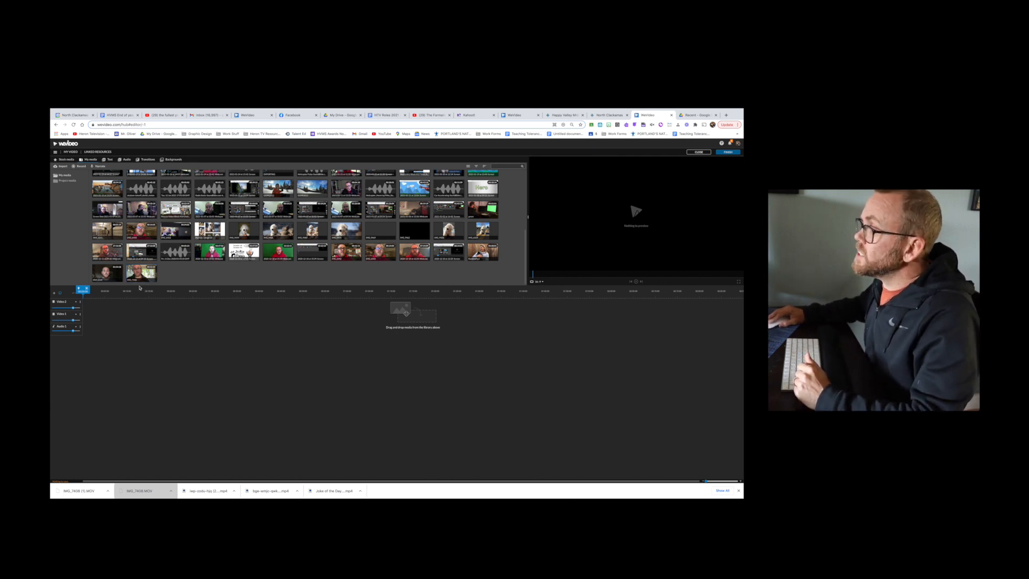
# Step: Place the imported phone video on the Video 1 track and cut off its opening, keeping the remainder at the track's start
pyautogui.click(142, 275)
pyautogui.moveTo(141, 275); pyautogui.dragTo(87, 317)
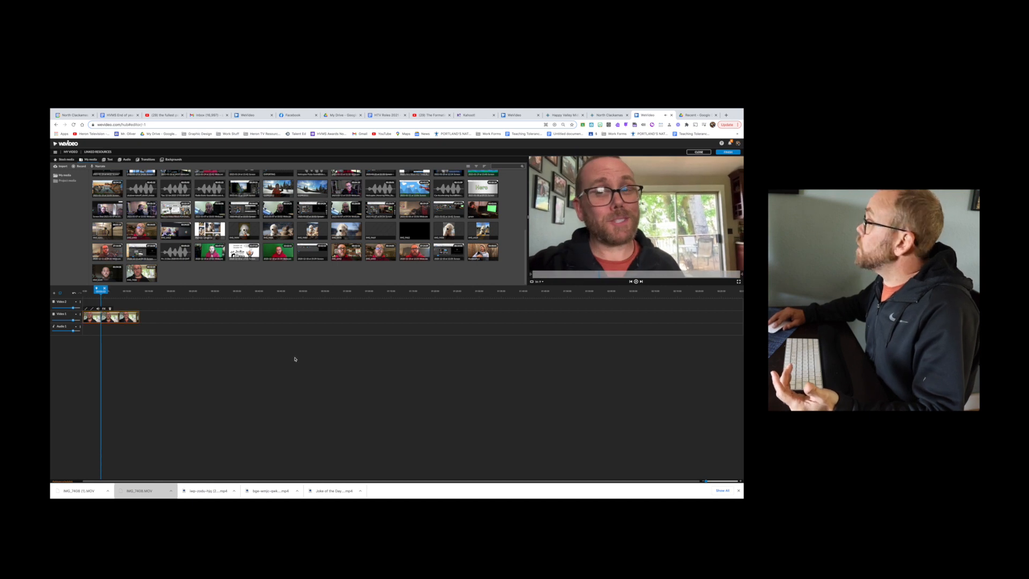
pyautogui.moveTo(101, 291); pyautogui.dragTo(89, 291)
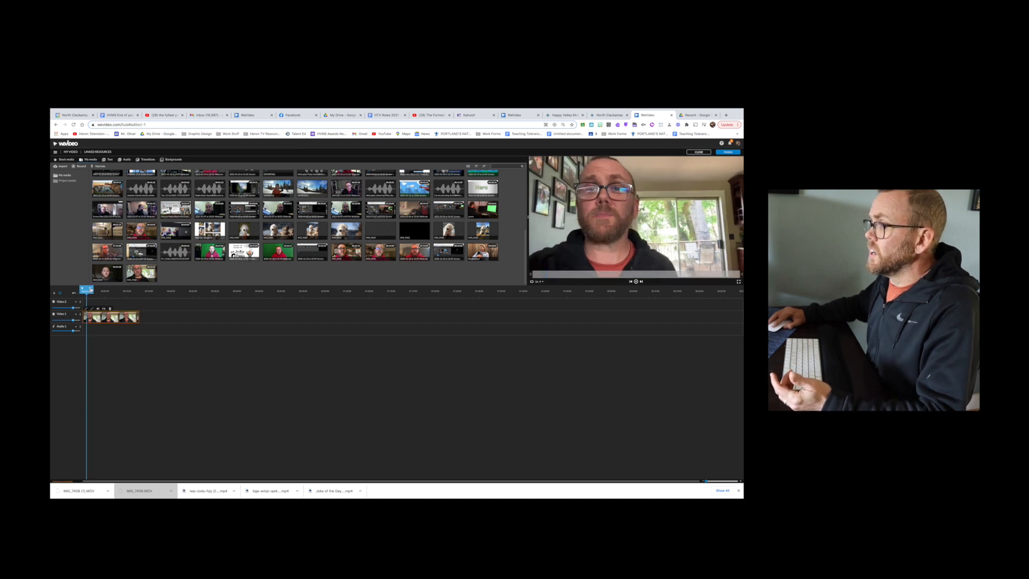
pyautogui.click(91, 289)
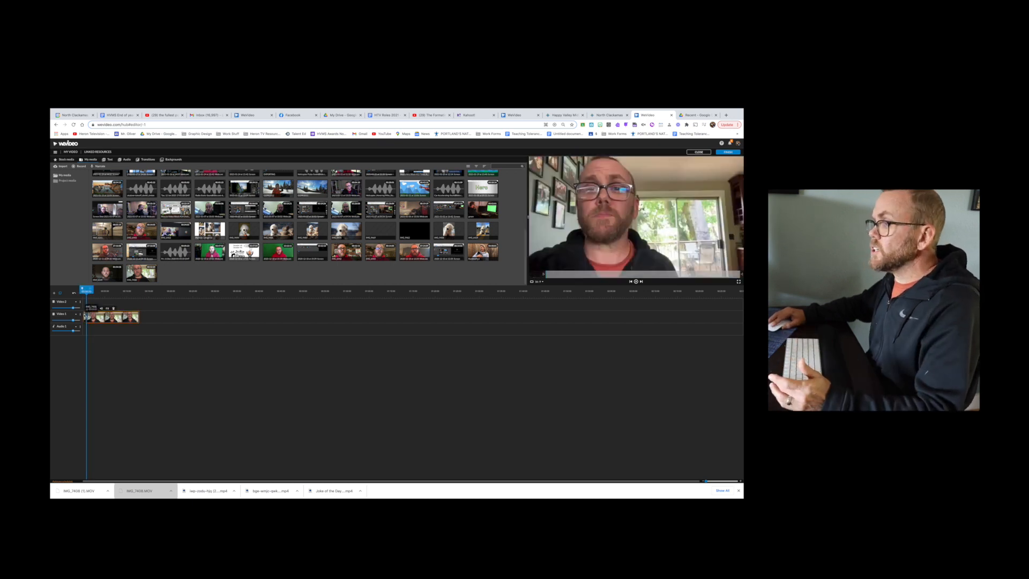
pyautogui.click(84, 315)
pyautogui.press('Delete')
pyautogui.moveTo(90, 314); pyautogui.dragTo(85, 314)
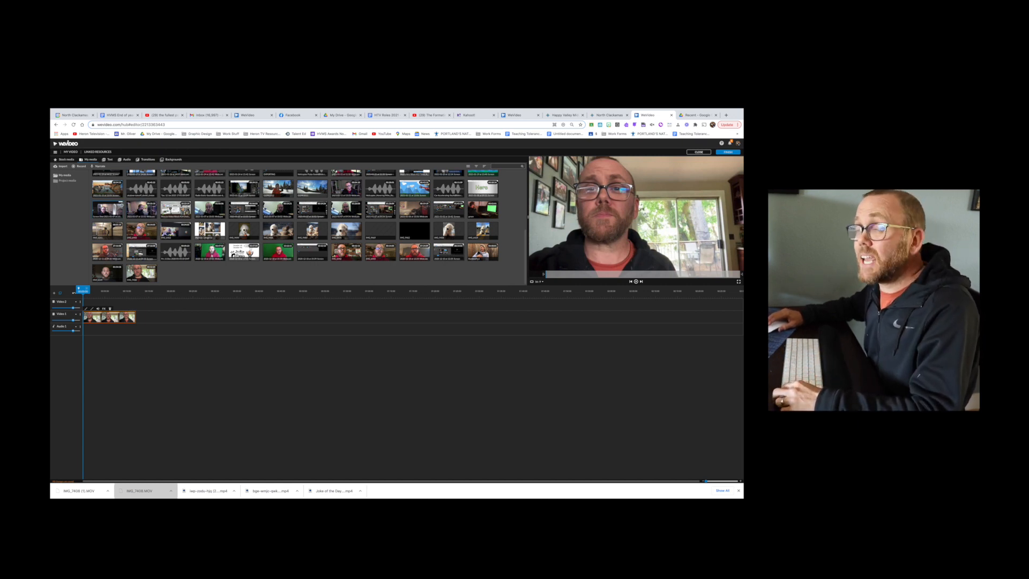
# Step: Search the stock media for "paper airplane", add the blue-sky airplane clip directly after the phone video on Video 1, and preview it
pyautogui.click(65, 160)
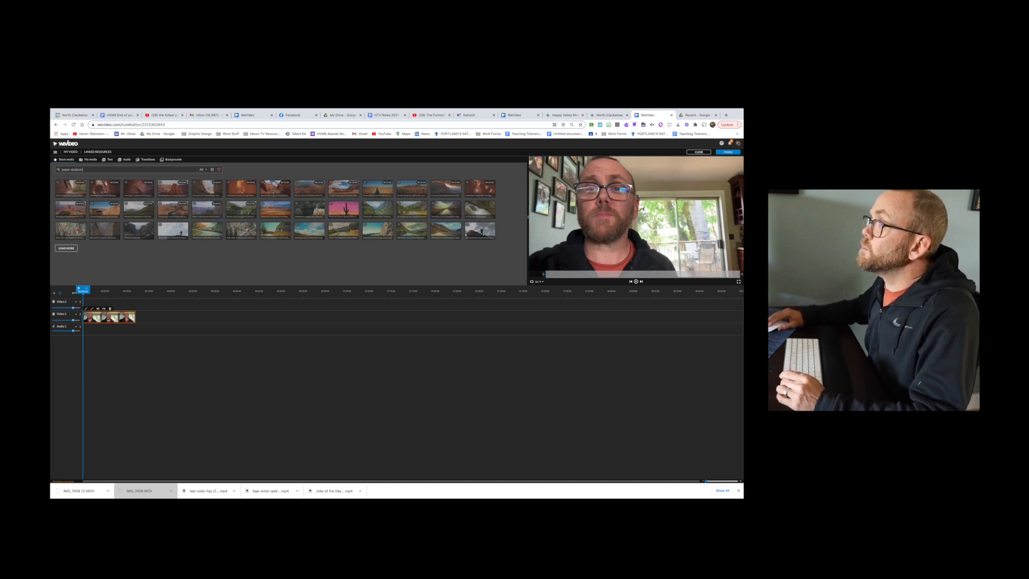
pyautogui.press('Return')
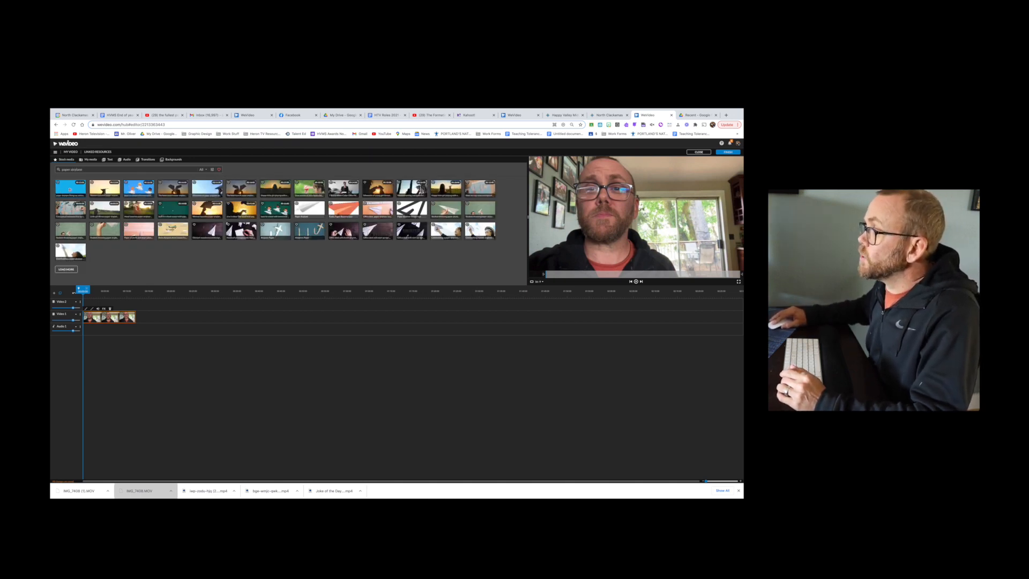
pyautogui.moveTo(67, 188); pyautogui.dragTo(140, 317)
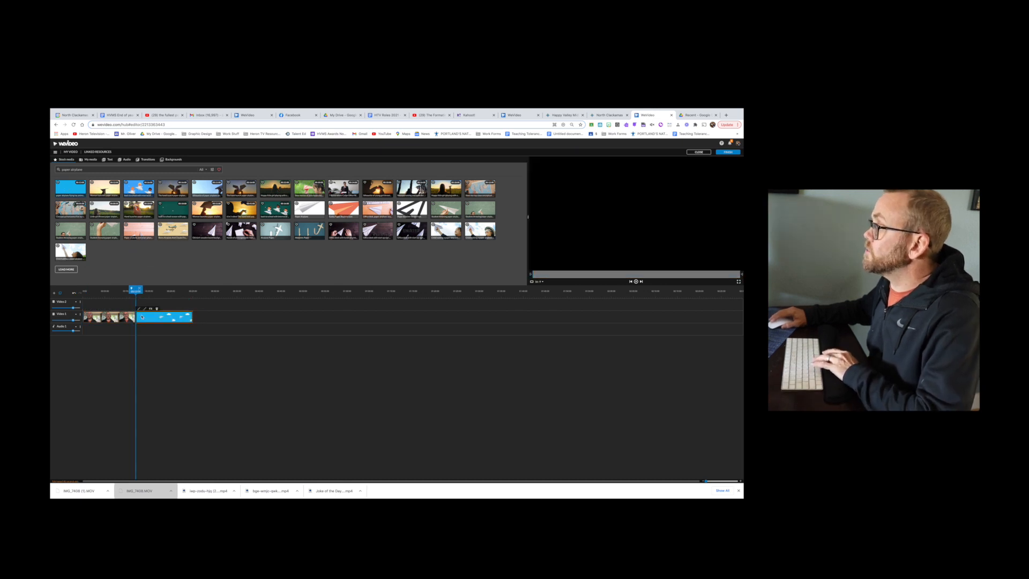
pyautogui.press('space')
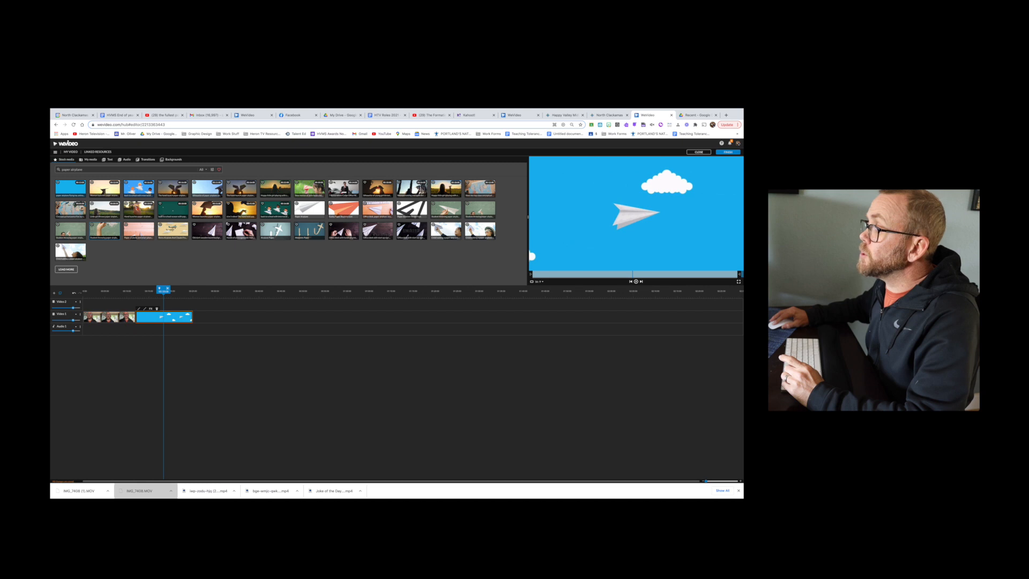
# Step: Try the chalkboard paper airplane clip on Video 2 over the end of the phone video, preview it, and delete it
pyautogui.moveTo(104, 236); pyautogui.dragTo(119, 304)
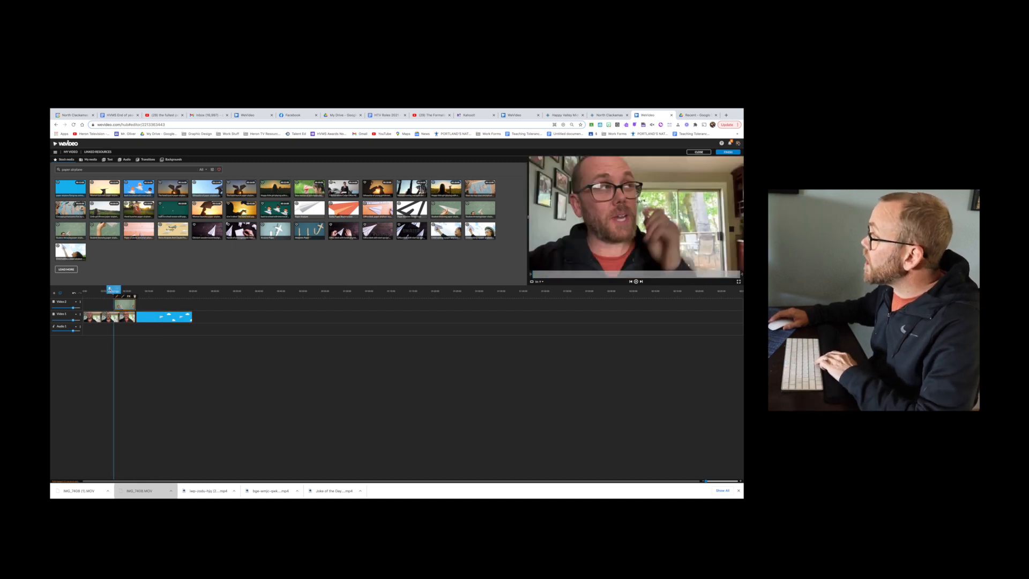
pyautogui.click(93, 291)
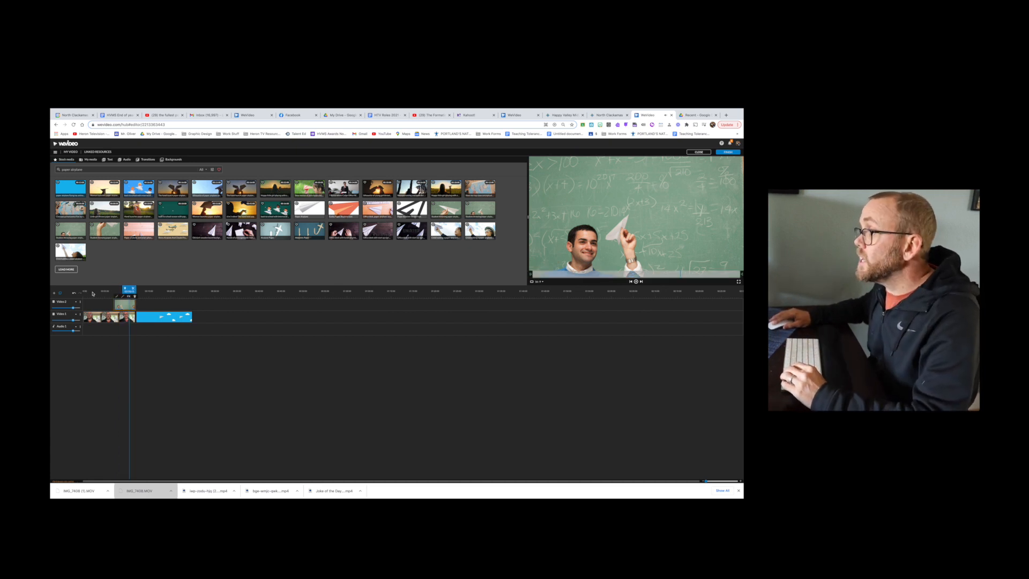
pyautogui.click(128, 306)
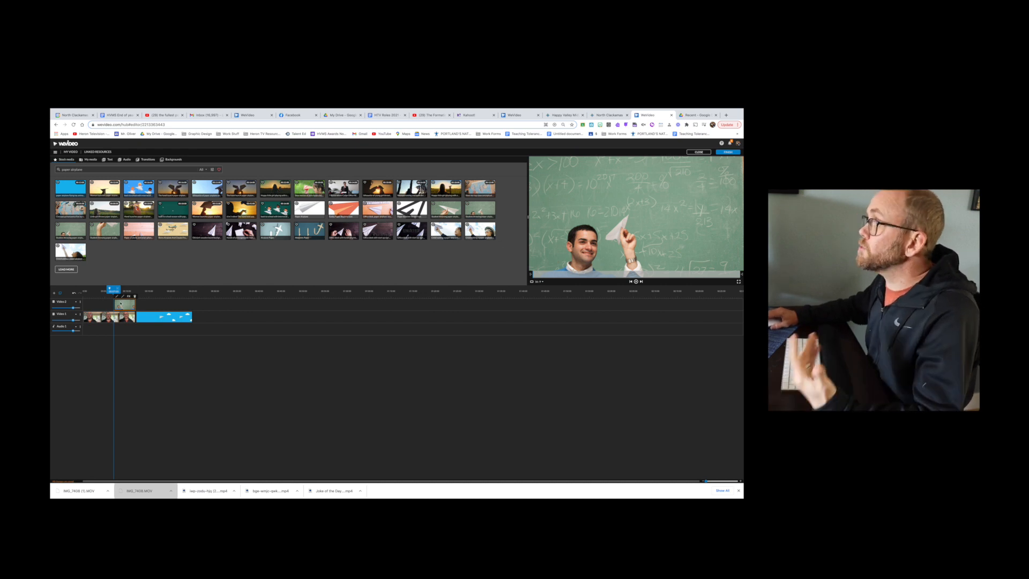
pyautogui.press('Delete')
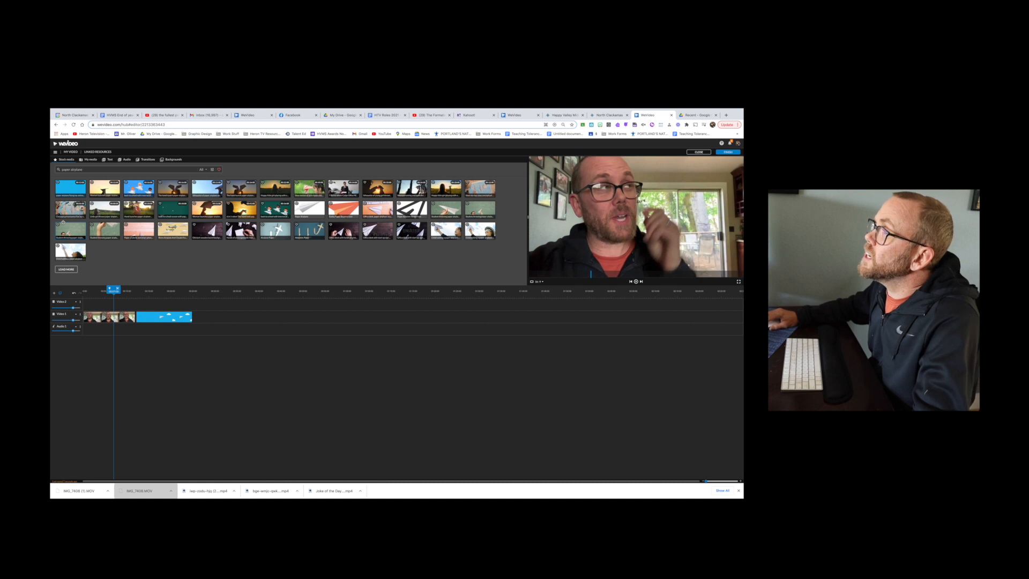
pyautogui.click(57, 153)
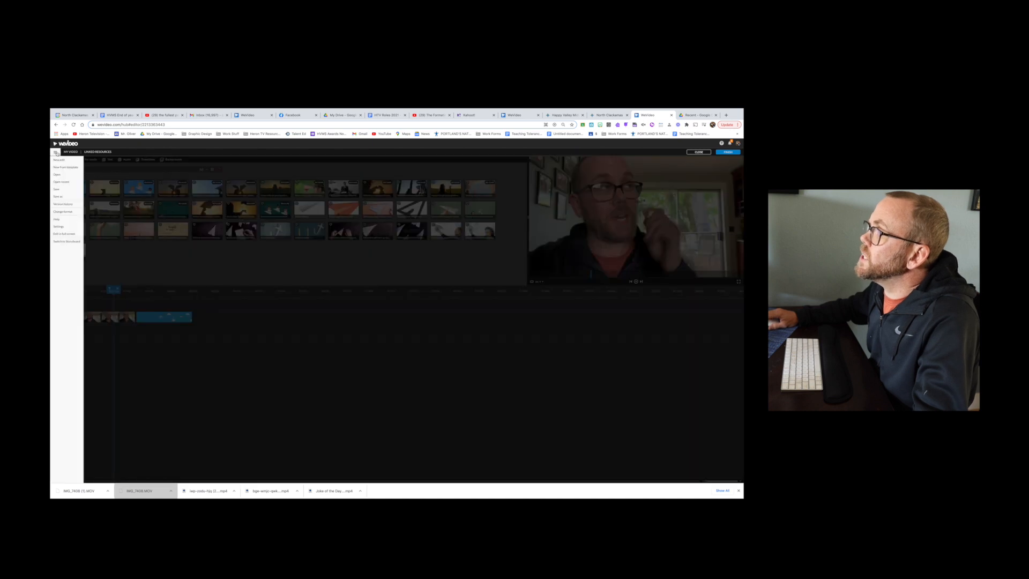
pyautogui.click(70, 153)
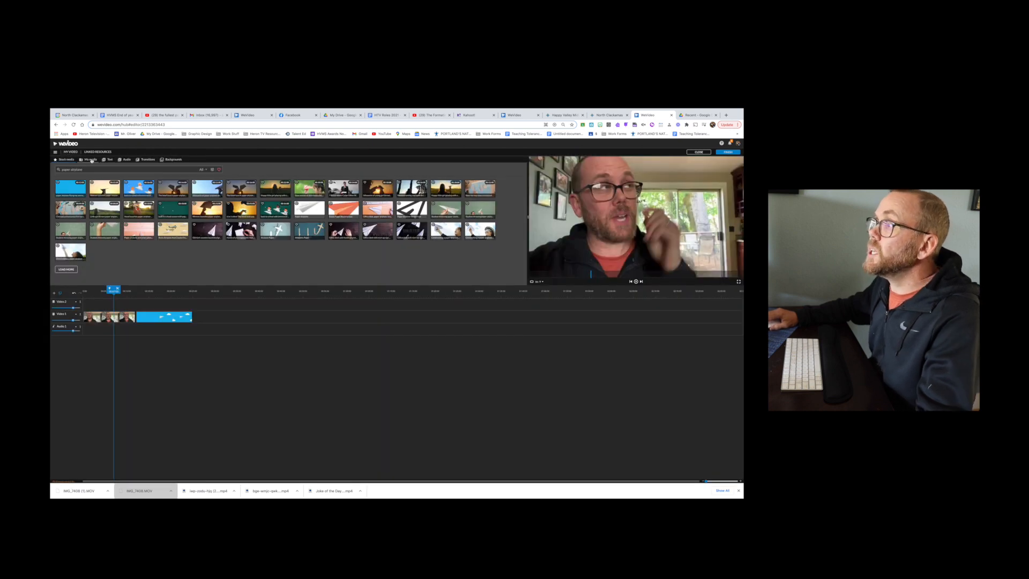
# Step: Record a short webcam clip from within My media and save it to the project
pyautogui.click(91, 160)
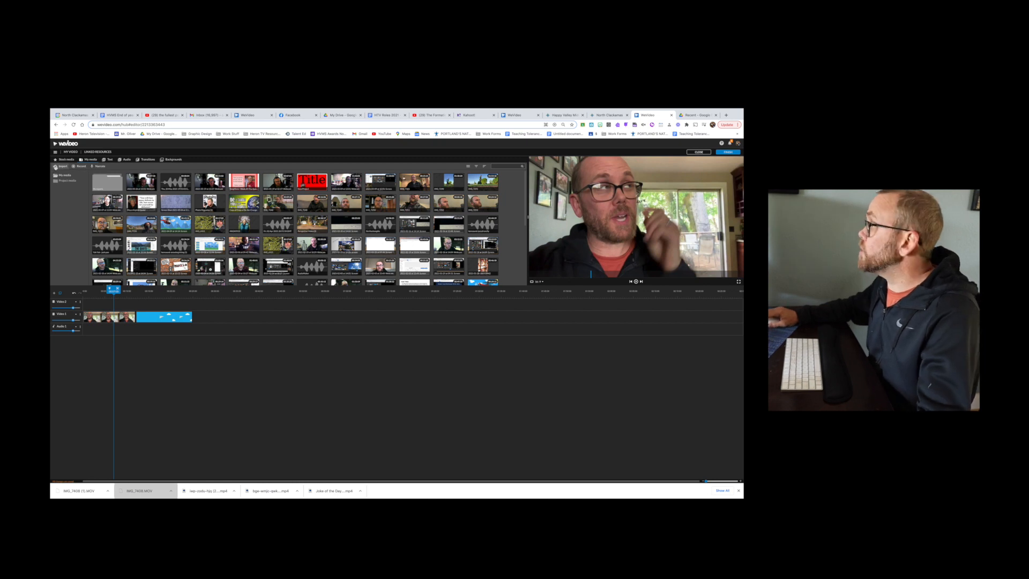
pyautogui.click(79, 167)
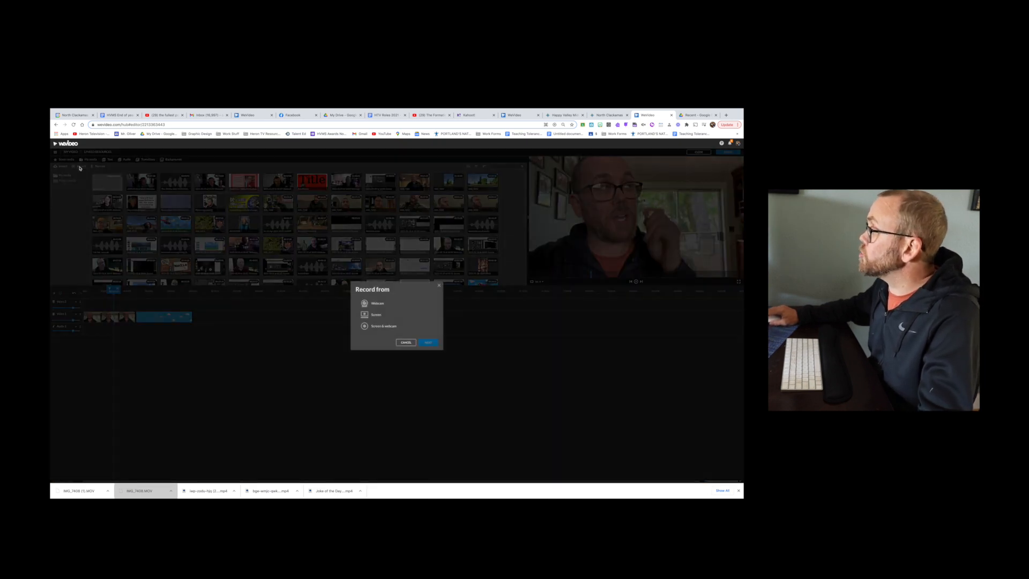
pyautogui.click(378, 306)
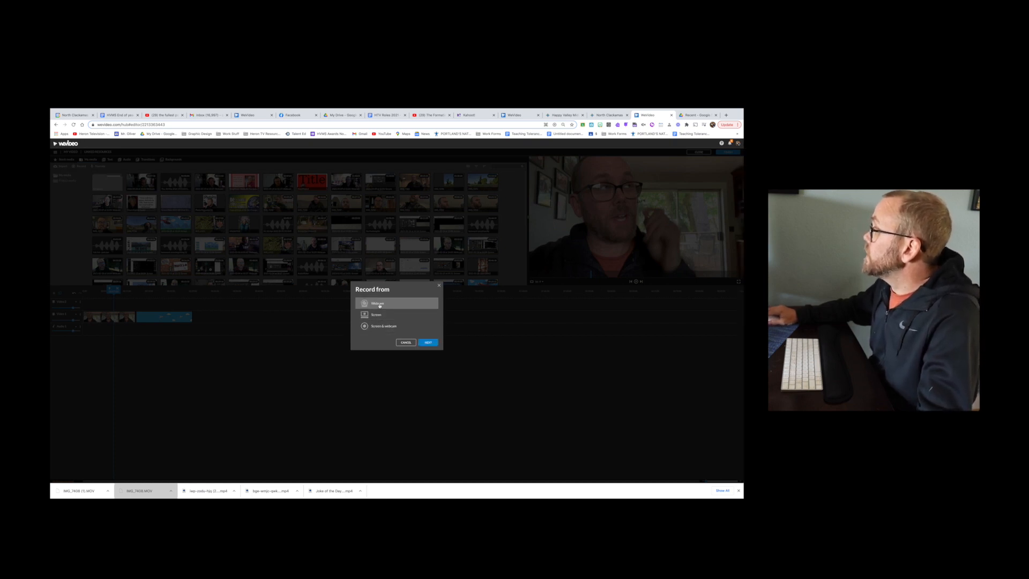
pyautogui.click(432, 343)
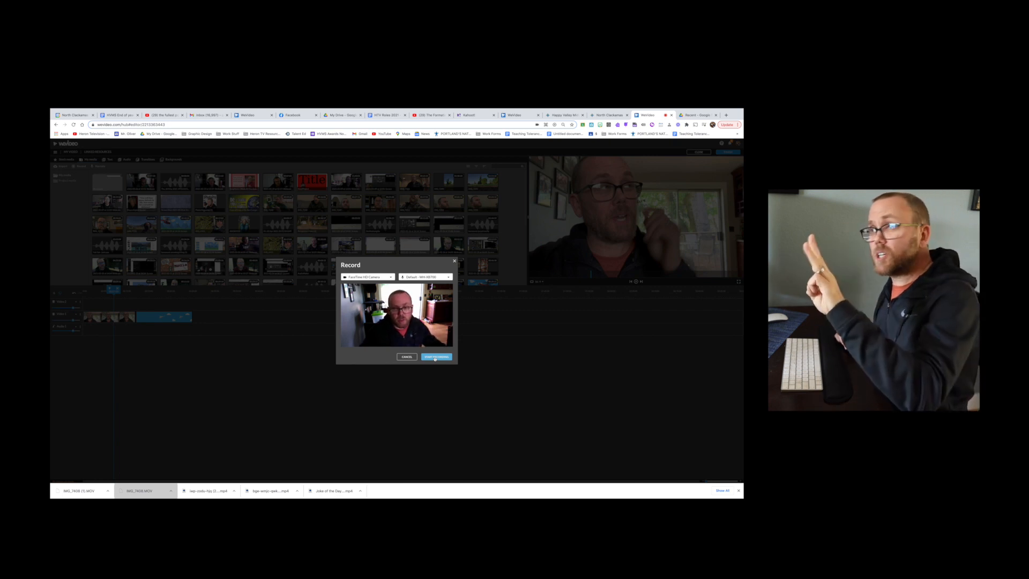
pyautogui.click(435, 358)
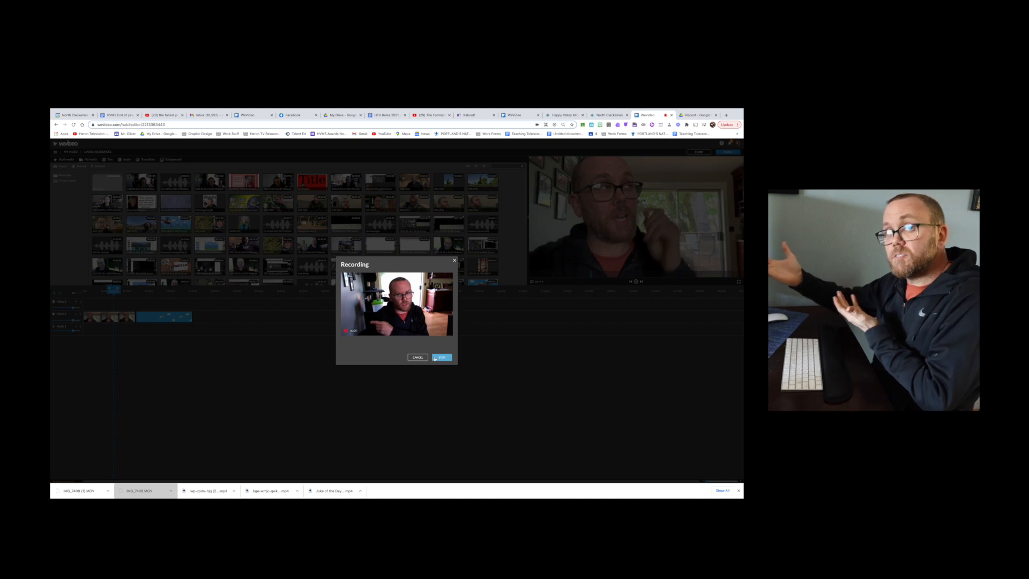
pyautogui.click(435, 358)
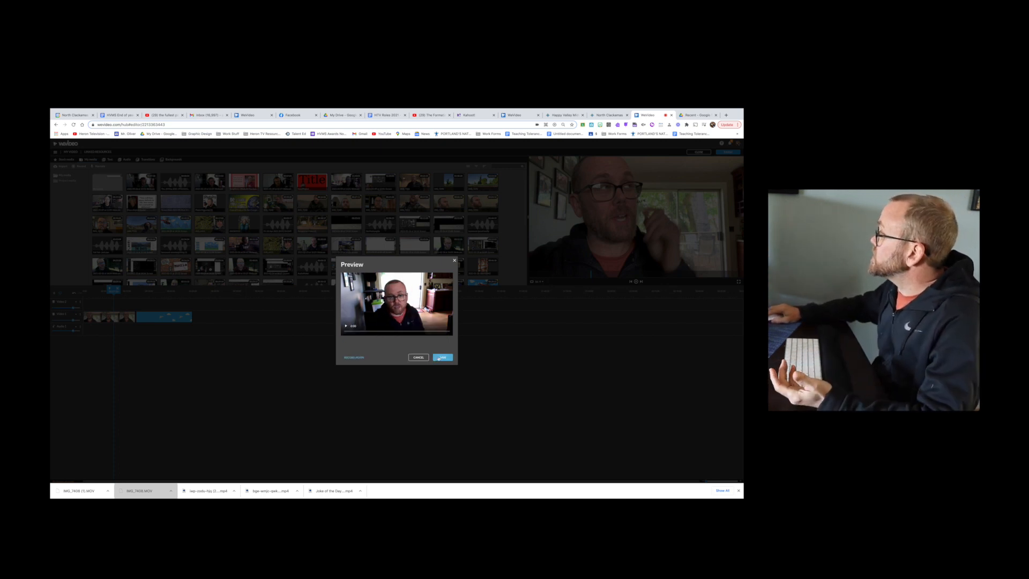
pyautogui.click(443, 357)
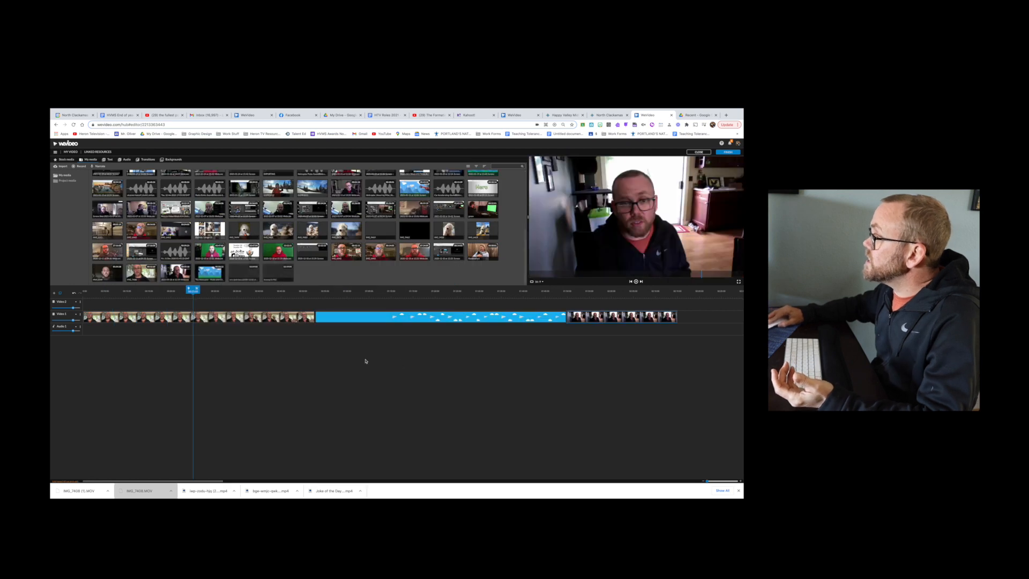
# Step: Try the webcam clip on Video 2 over the phone video, play it, and return it to the end of Video 1
pyautogui.moveTo(622, 316); pyautogui.dragTo(178, 290)
pyautogui.press('space')
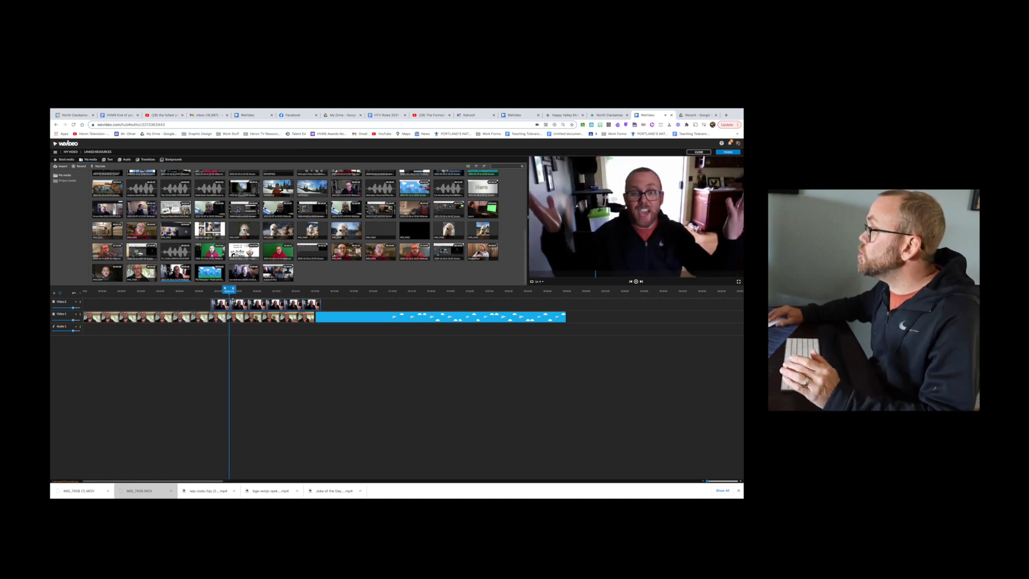
pyautogui.moveTo(233, 298); pyautogui.dragTo(589, 316)
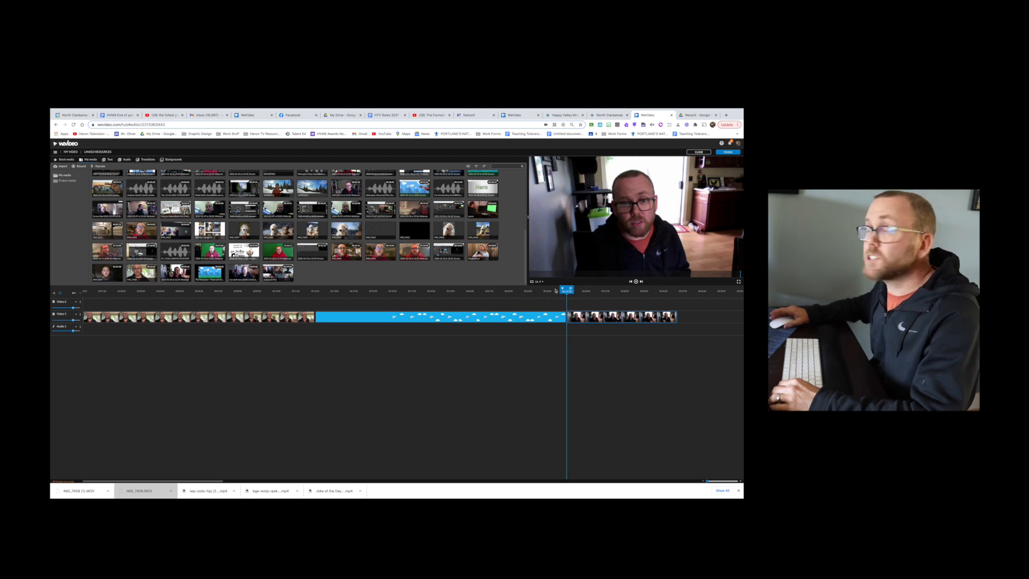
pyautogui.click(207, 290)
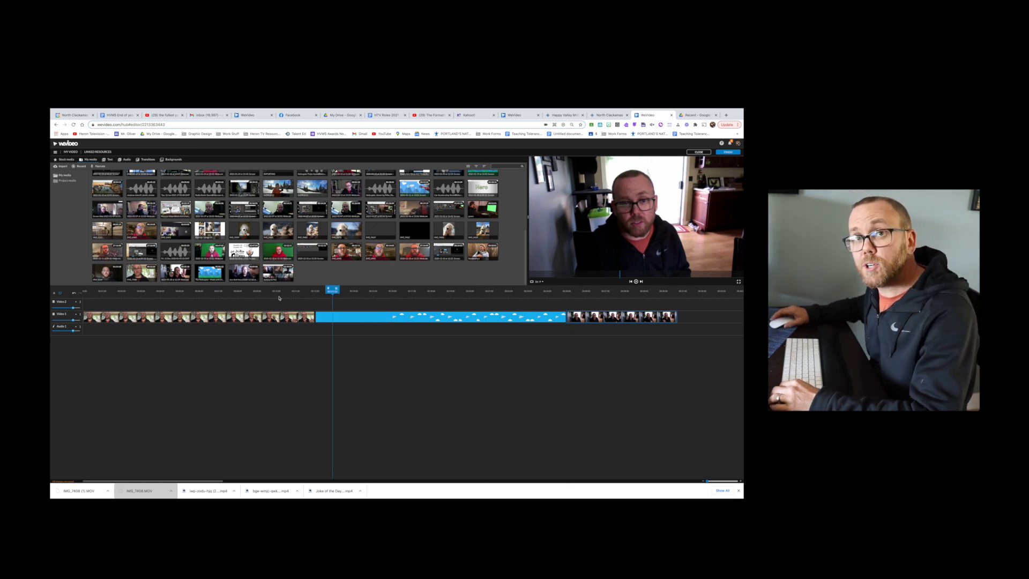
# Step: Scale the phone video on Video 1 down to about half size, place it in the left half of the frame, and save
pyautogui.doubleClick(202, 317)
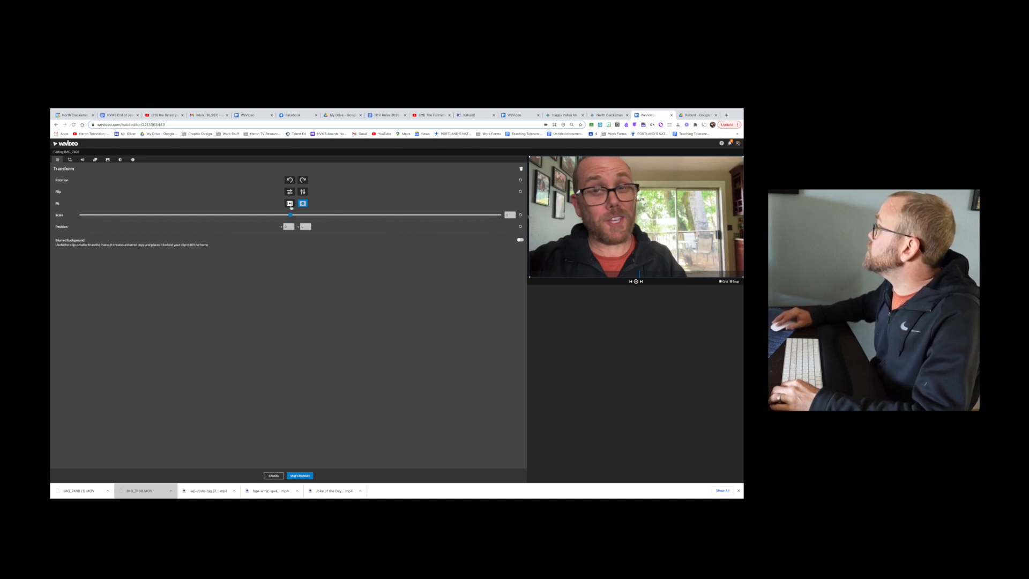
pyautogui.moveTo(289, 214); pyautogui.dragTo(178, 226)
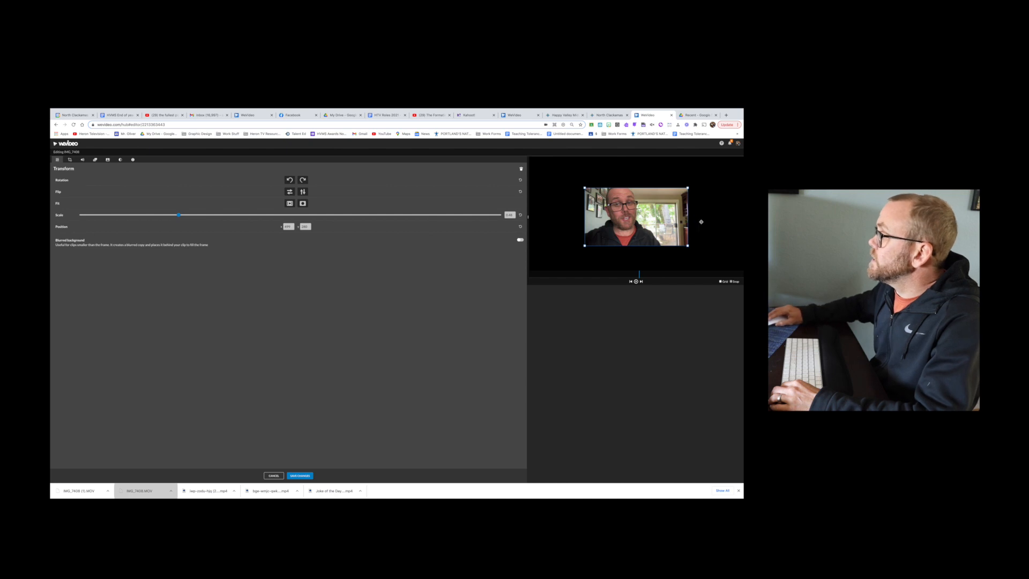
pyautogui.moveTo(643, 215); pyautogui.dragTo(606, 174)
pyautogui.moveTo(594, 209); pyautogui.dragTo(589, 222)
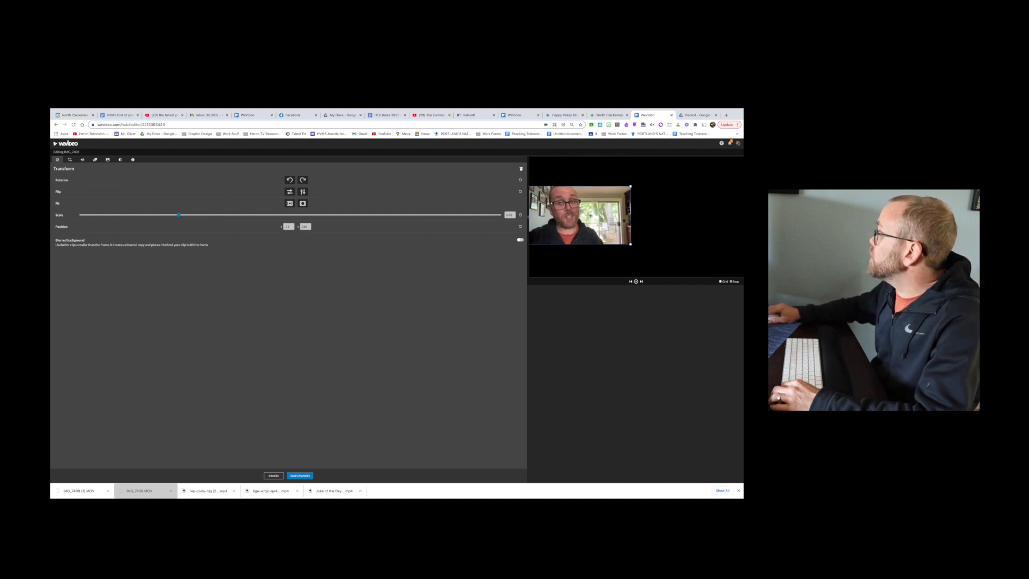
pyautogui.click(299, 476)
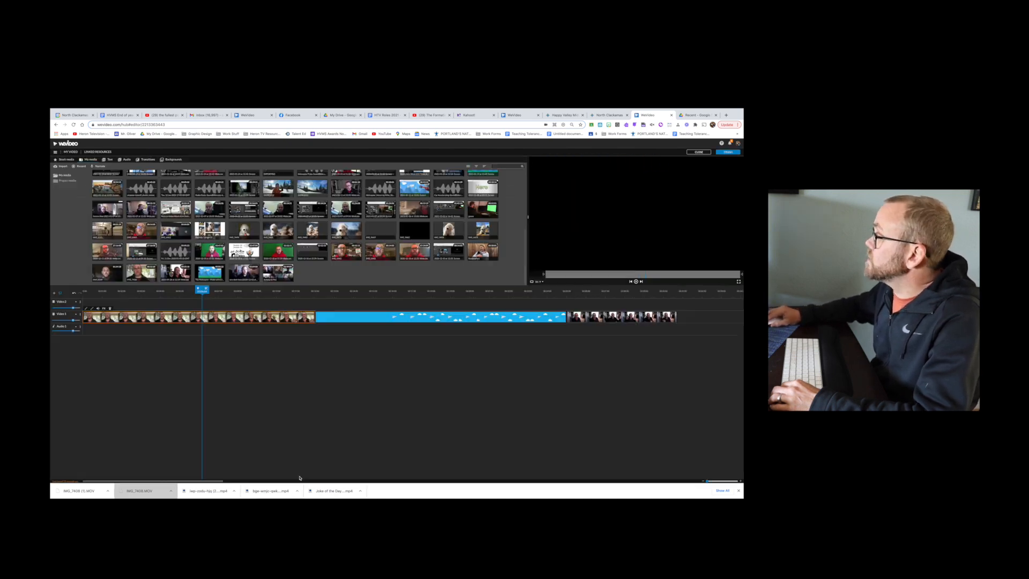
# Step: Move the webcam clip to the start of Video 2, shrink it to about half size beside the phone video on the right, and save
pyautogui.moveTo(597, 315); pyautogui.dragTo(114, 303)
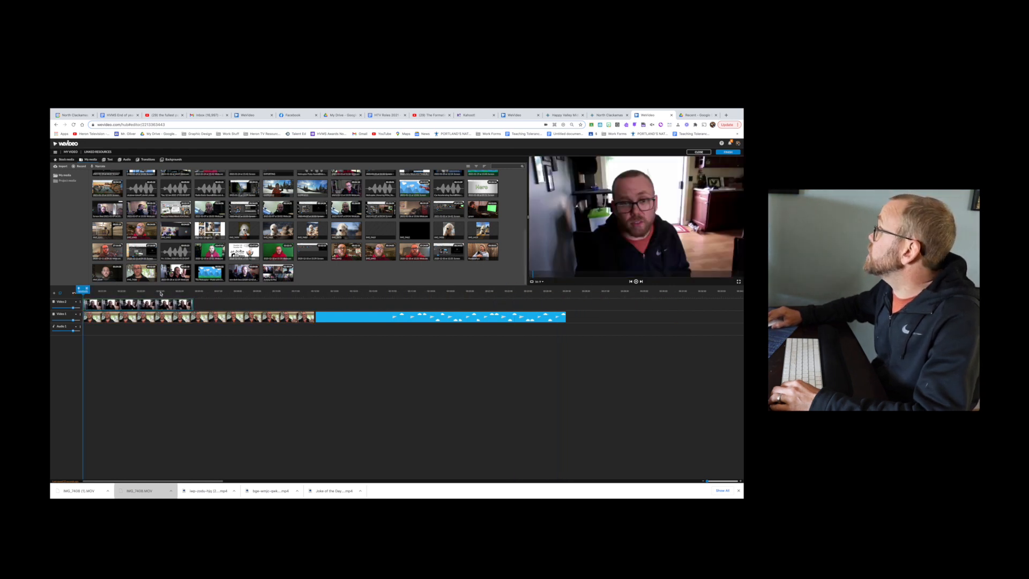
pyautogui.doubleClick(156, 304)
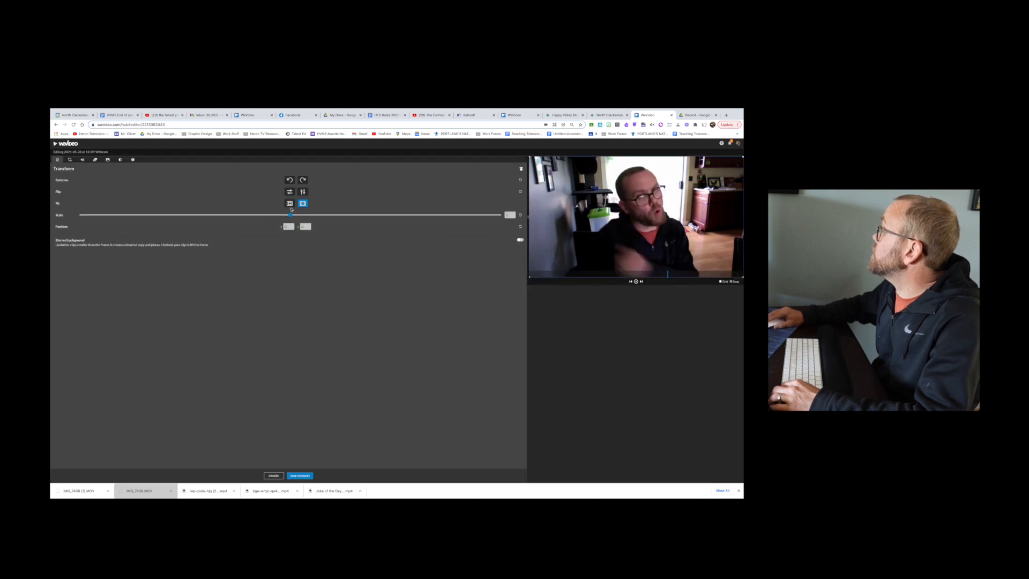
pyautogui.moveTo(289, 216); pyautogui.dragTo(196, 215)
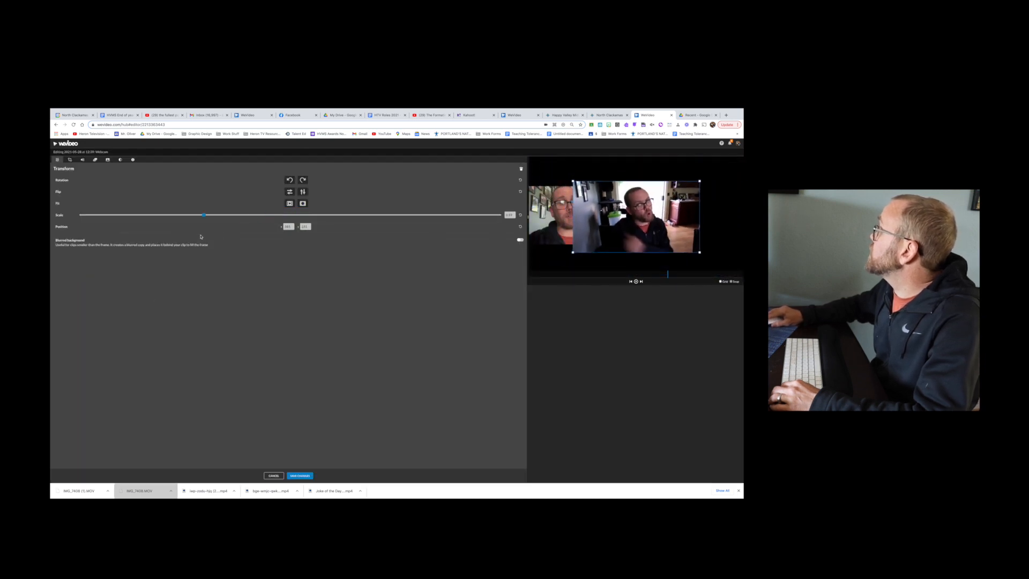
pyautogui.moveTo(604, 234); pyautogui.dragTo(669, 231)
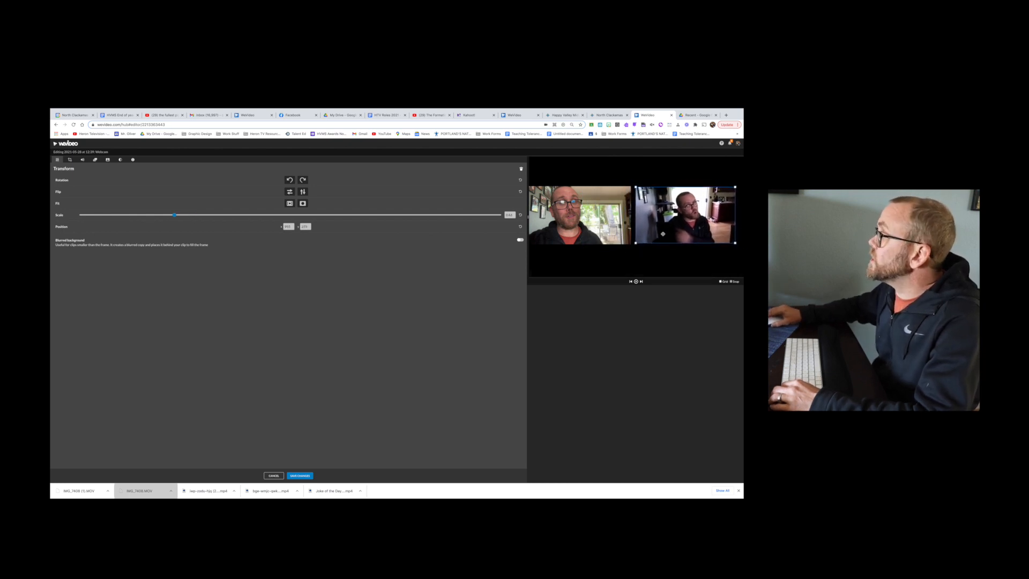
pyautogui.click(300, 475)
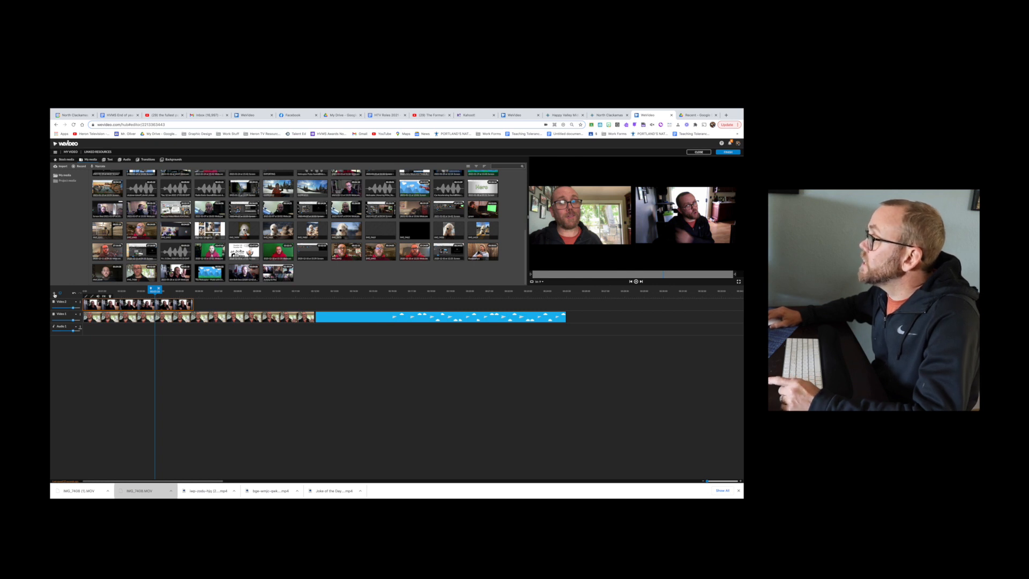
# Step: Add a Video 3 track and place a pasted copy of the webcam clip at its start, directly above the original
pyautogui.click(54, 293)
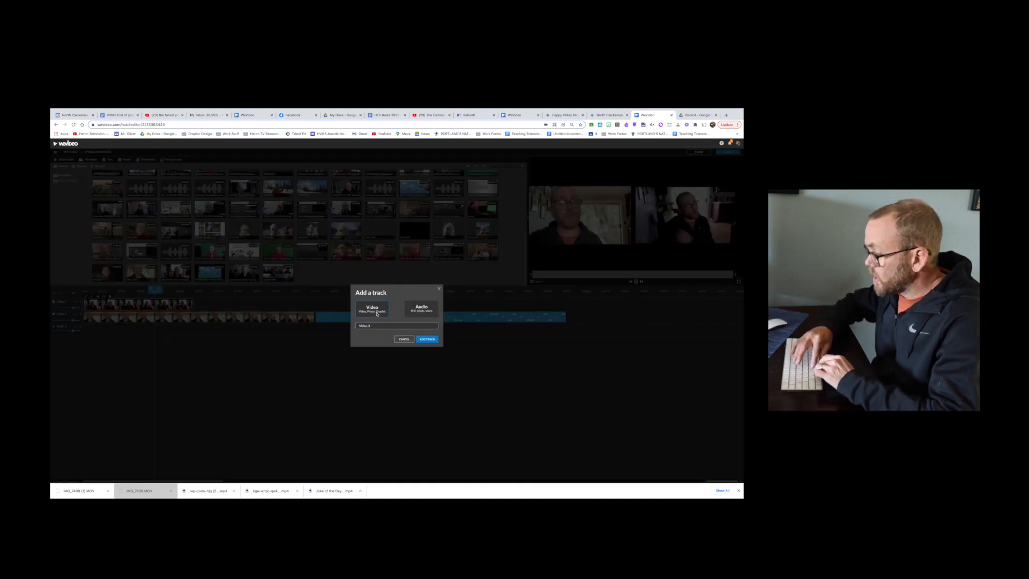
pyautogui.click(427, 338)
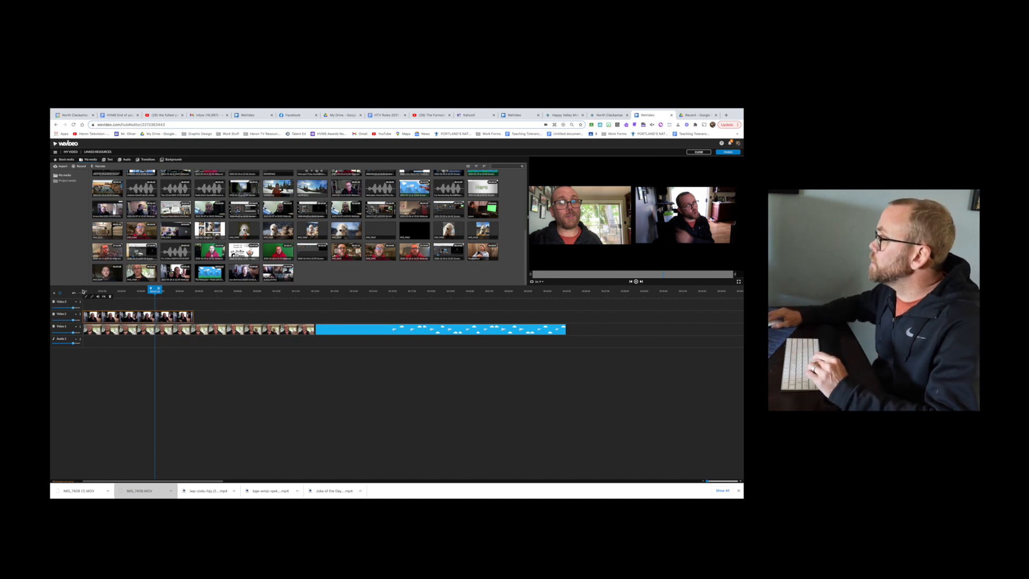
pyautogui.press('super+v')
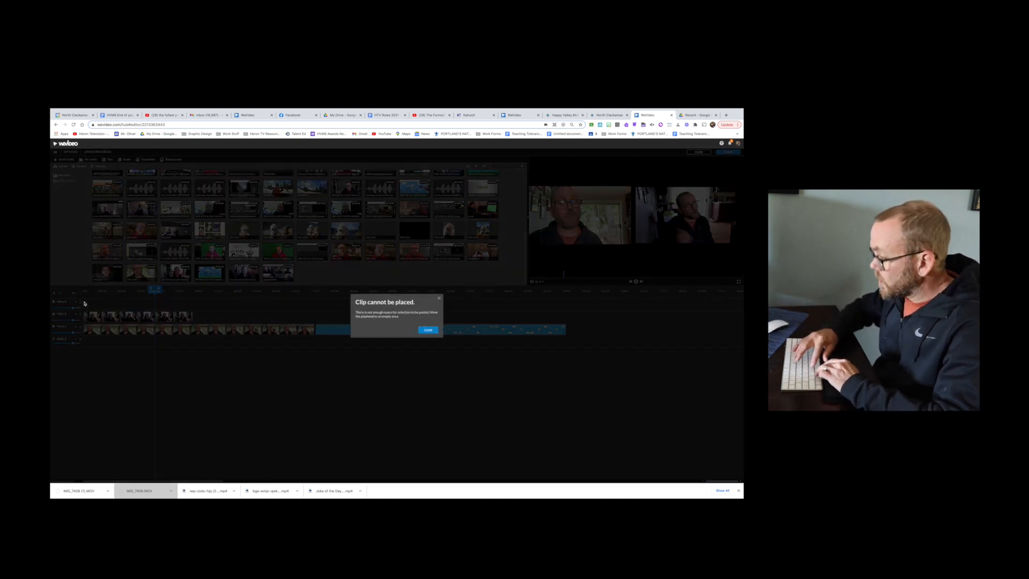
pyautogui.click(428, 330)
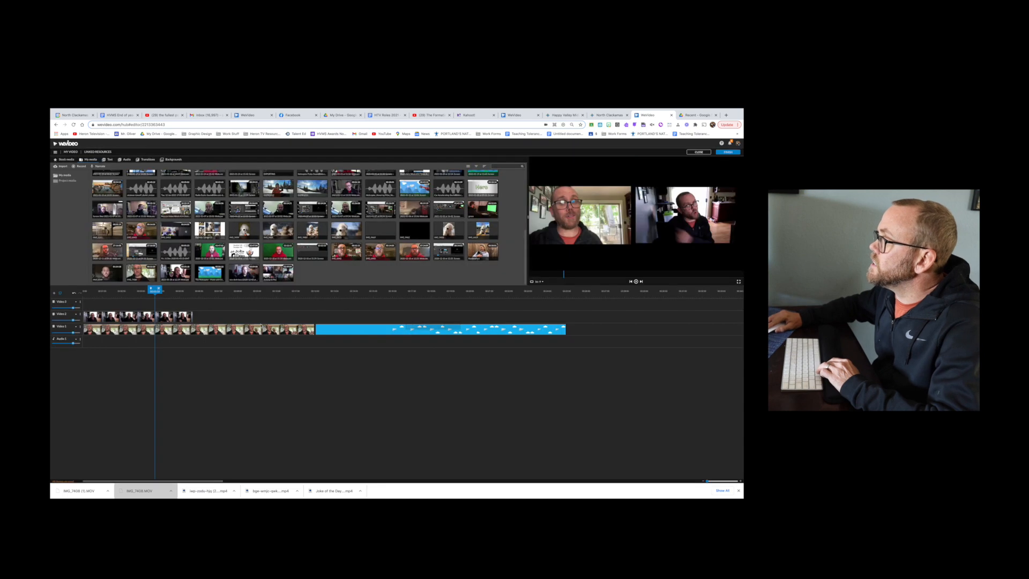
pyautogui.click(183, 321)
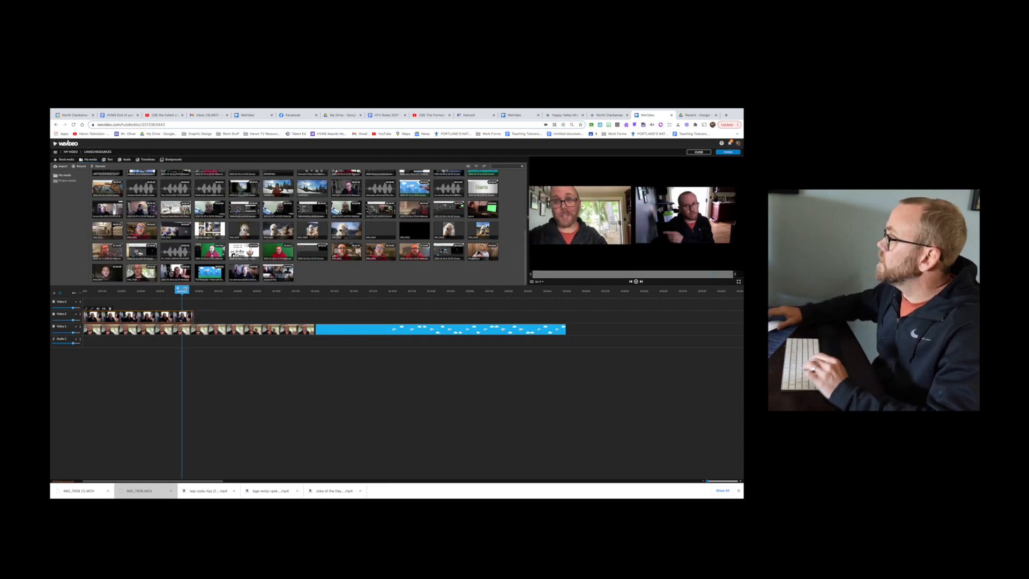
pyautogui.click(192, 291)
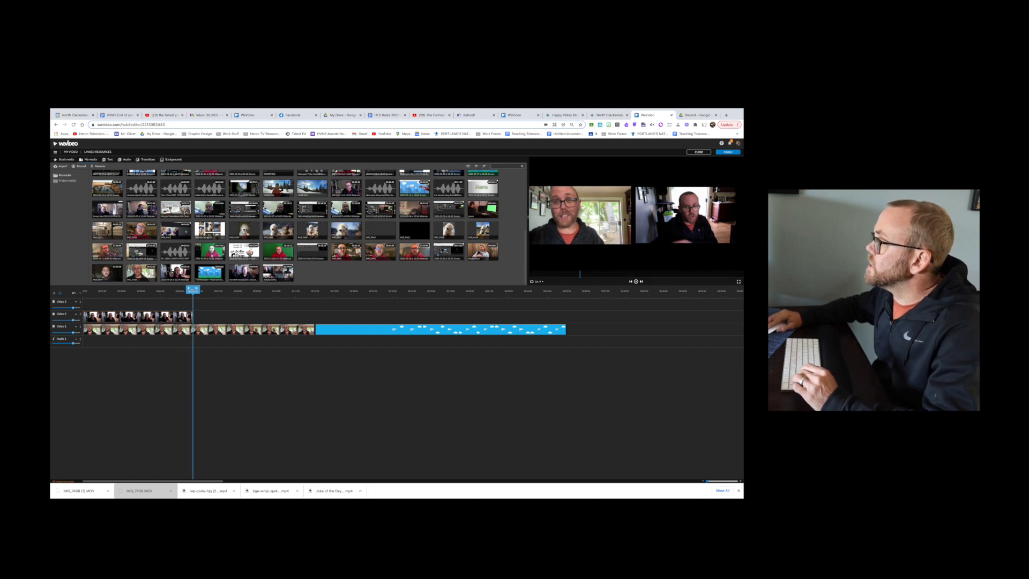
pyautogui.press('super+v')
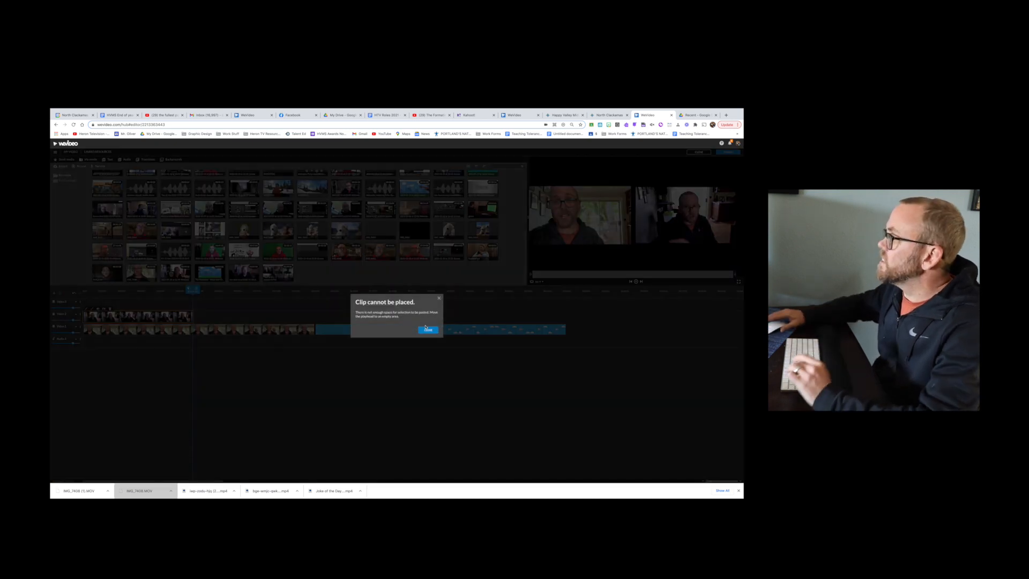
pyautogui.click(428, 329)
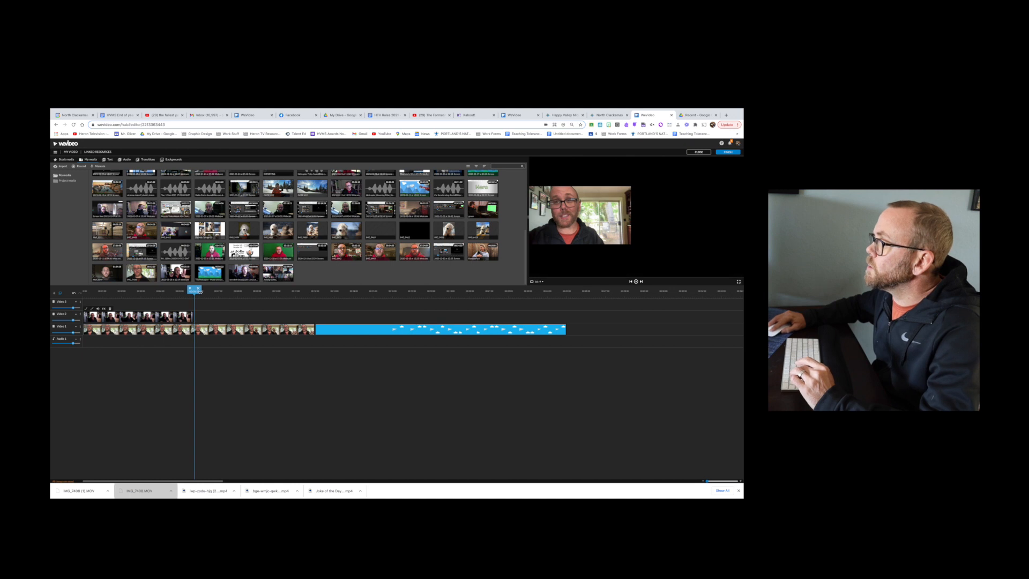
pyautogui.press('super+v')
pyautogui.moveTo(220, 316); pyautogui.dragTo(107, 300)
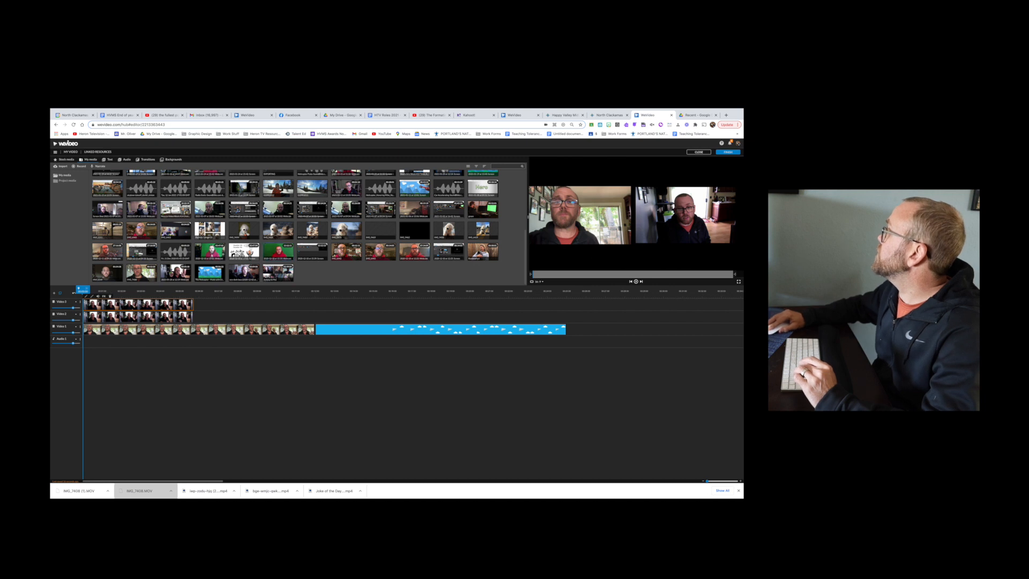
# Step: Shrink the Video 3 webcam copy, place it low in the middle between the other two pictures, save, and play the result
pyautogui.doubleClick(172, 304)
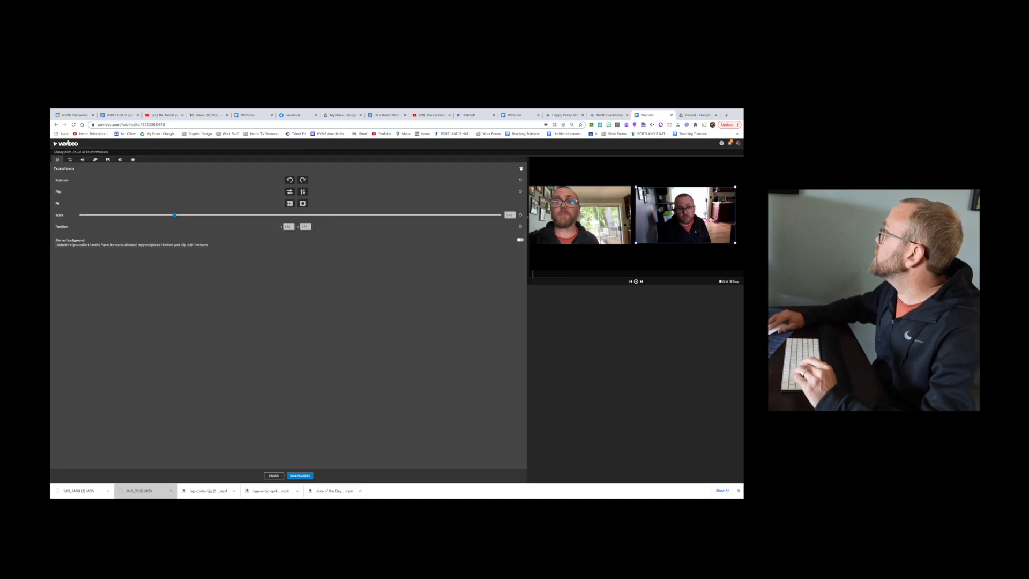
pyautogui.moveTo(677, 213); pyautogui.dragTo(627, 233)
pyautogui.moveTo(684, 207); pyautogui.dragTo(649, 224)
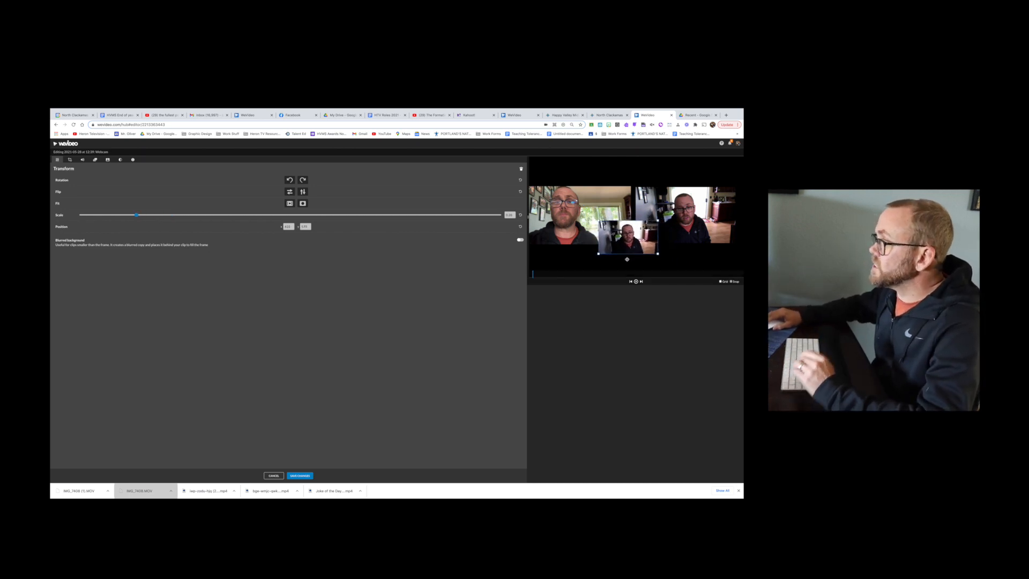
pyautogui.click(301, 475)
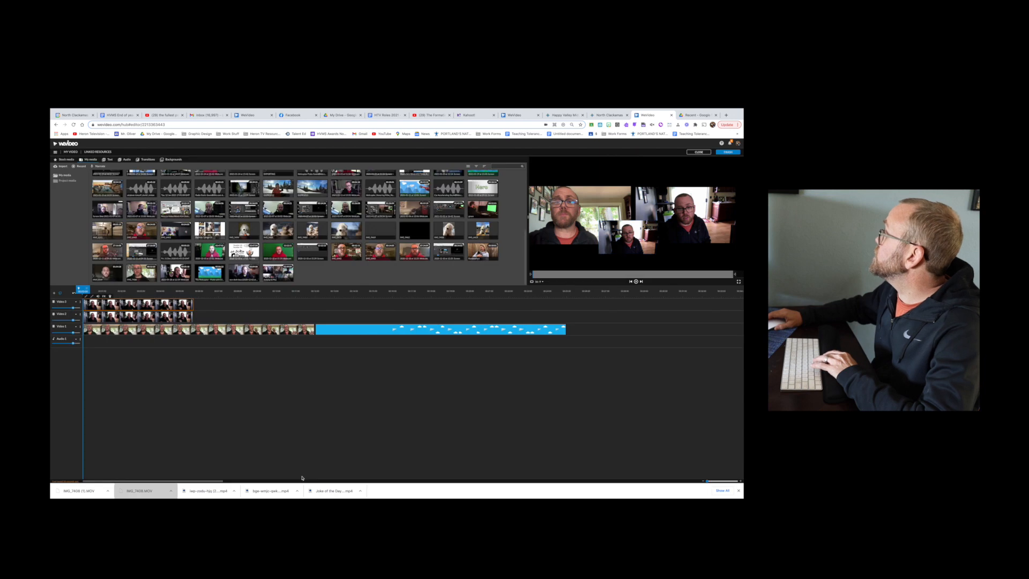
pyautogui.press('space')
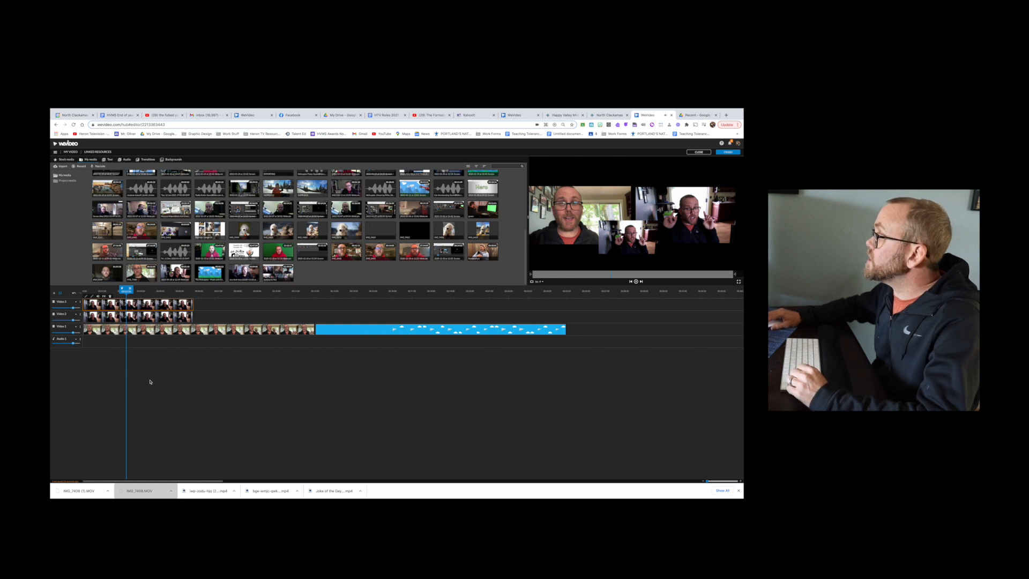
# Step: Add a Video 4 track, place the Whisper title at its start over the three clips, and preview it
pyautogui.click(54, 294)
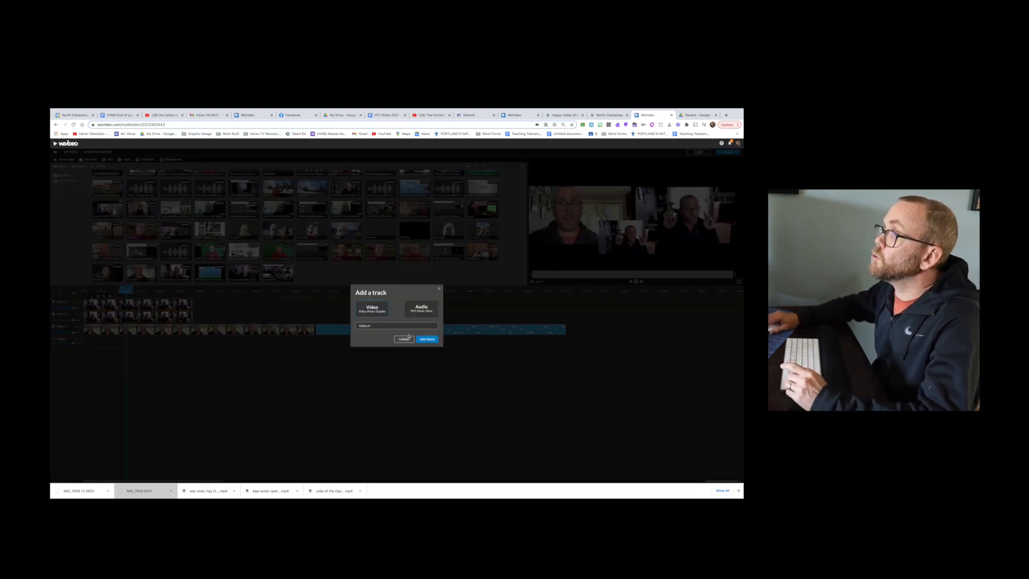
pyautogui.click(425, 340)
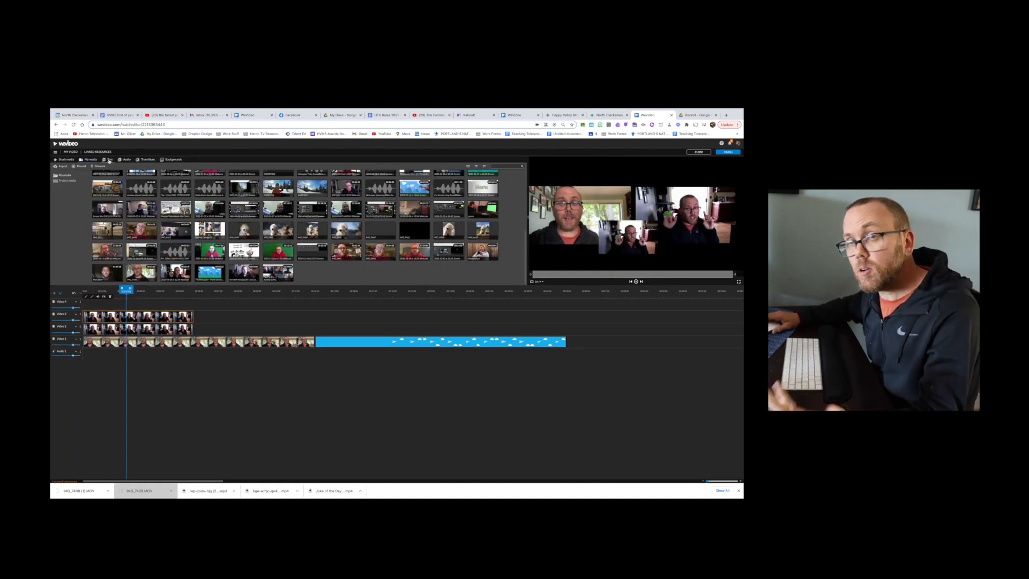
pyautogui.click(109, 160)
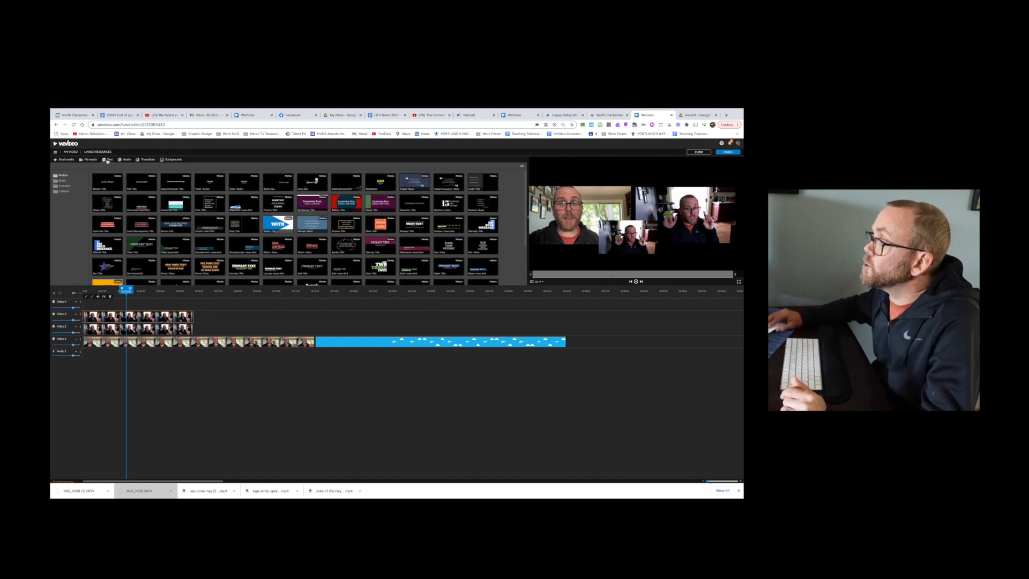
pyautogui.moveTo(115, 185); pyautogui.dragTo(84, 303)
pyautogui.press('space')
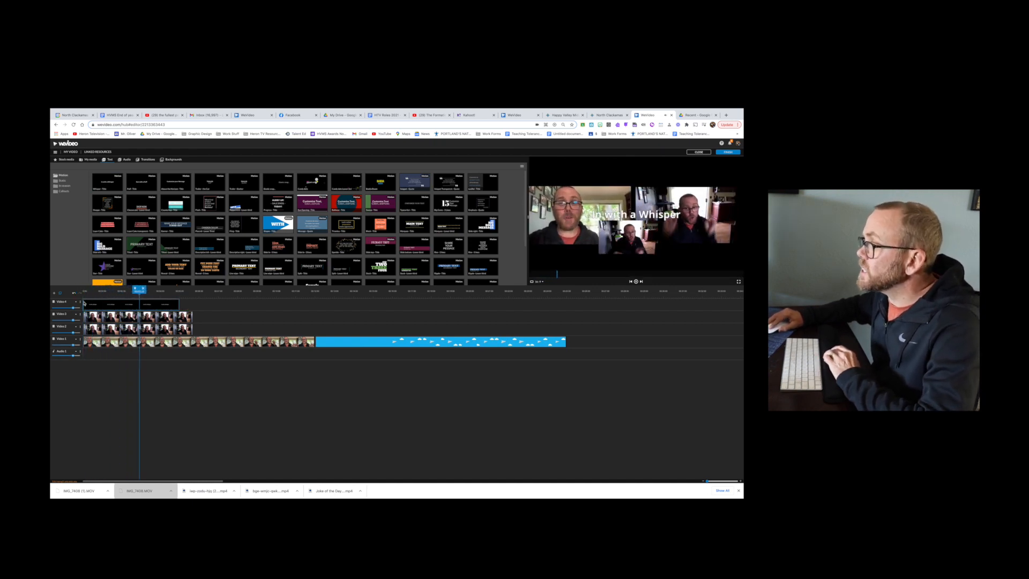
# Step: Move the Whisper title to Video 2 so that it starts right where the blue-sky airplane clip ends
pyautogui.click(98, 303)
pyautogui.moveTo(97, 305); pyautogui.dragTo(82, 341)
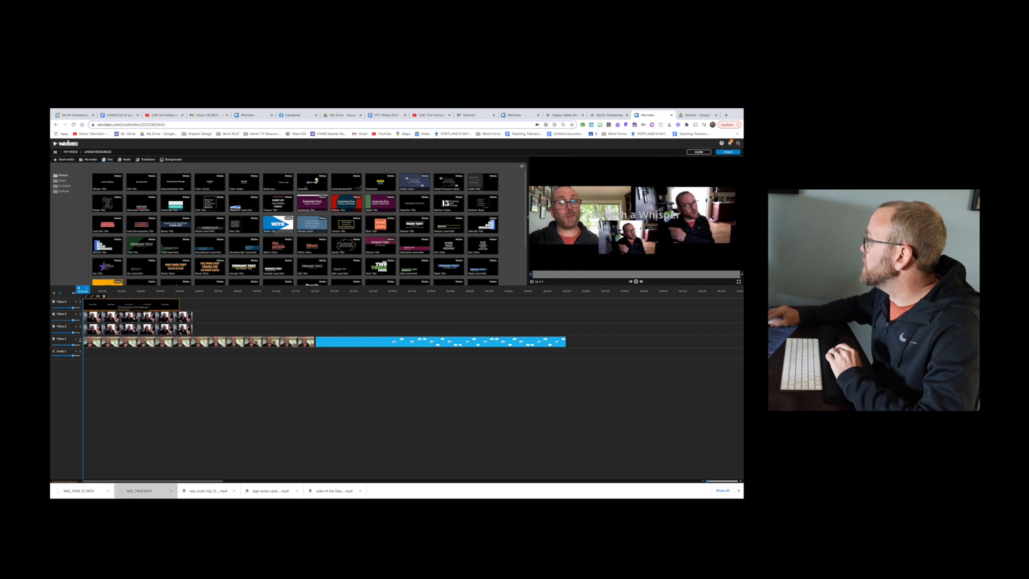
pyautogui.moveTo(170, 304); pyautogui.dragTo(619, 332)
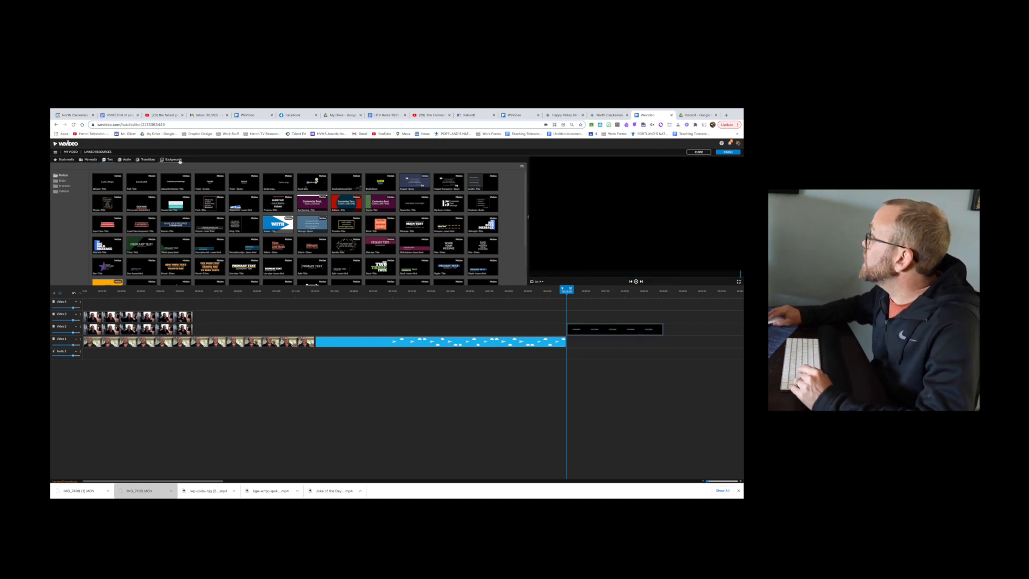
# Step: Try the light white-and-gold background on Video 1 beneath the Whisper title, preview it, and delete it
pyautogui.click(179, 160)
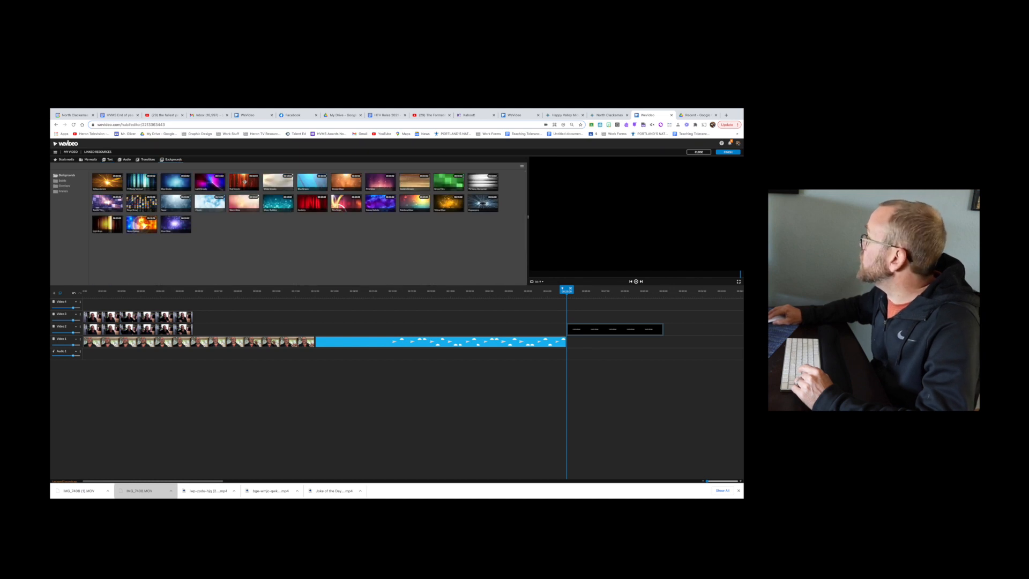
pyautogui.moveTo(284, 181)
pyautogui.mouseDown()
pyautogui.moveTo(631, 223)
pyautogui.moveTo(571, 351)
pyautogui.moveTo(573, 343)
pyautogui.mouseUp()
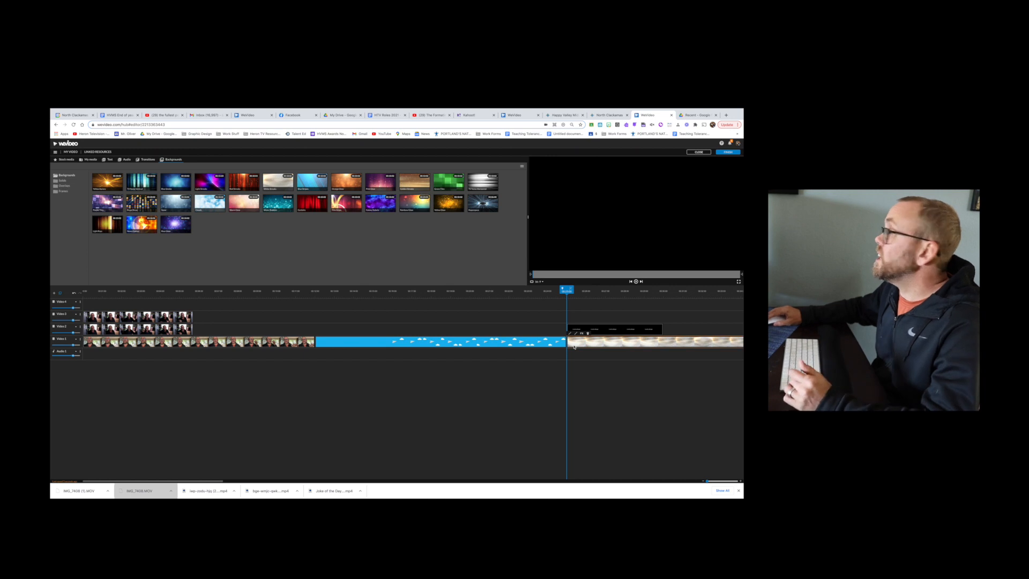
pyautogui.hscroll(3, 574, 347)
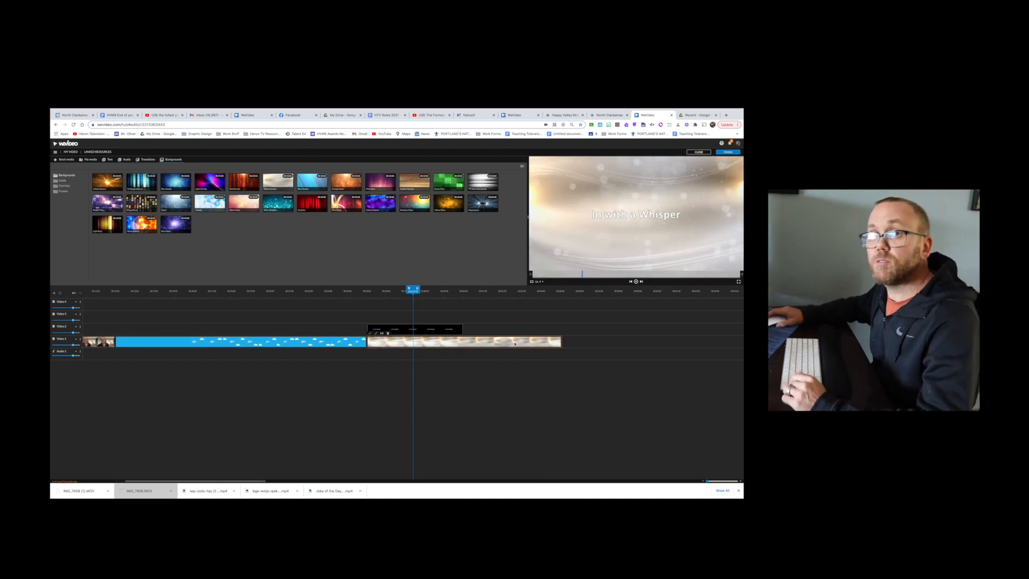
pyautogui.press('Delete')
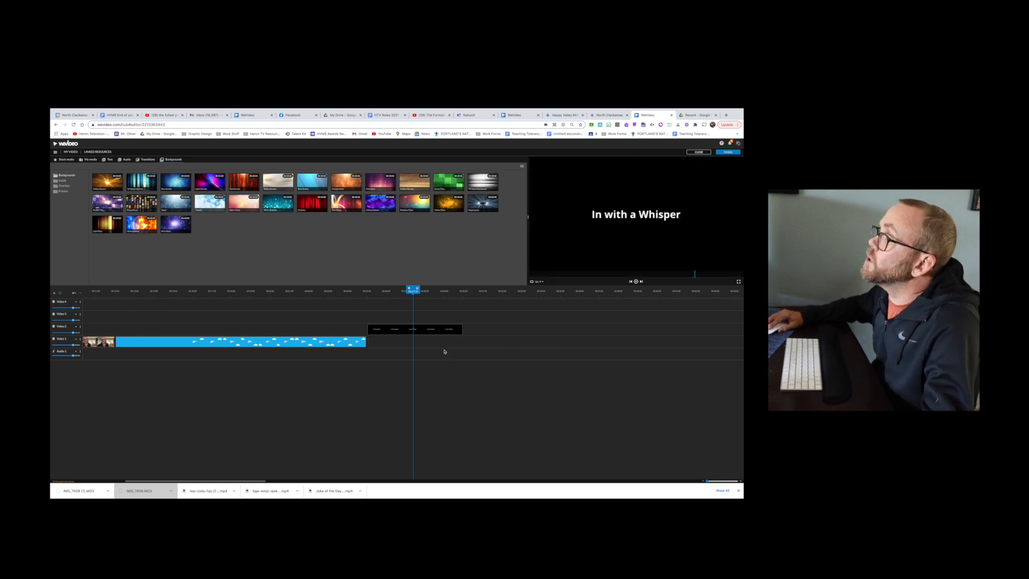
# Step: Edit the Whisper title on Video 2, giving its text a light teal color and the Cinzel font
pyautogui.doubleClick(421, 330)
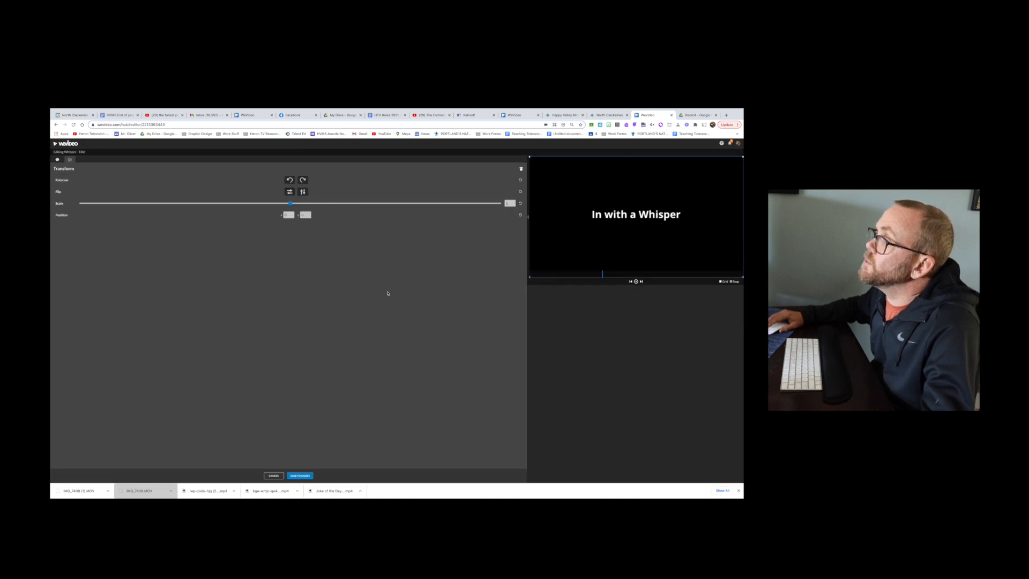
pyautogui.click(57, 161)
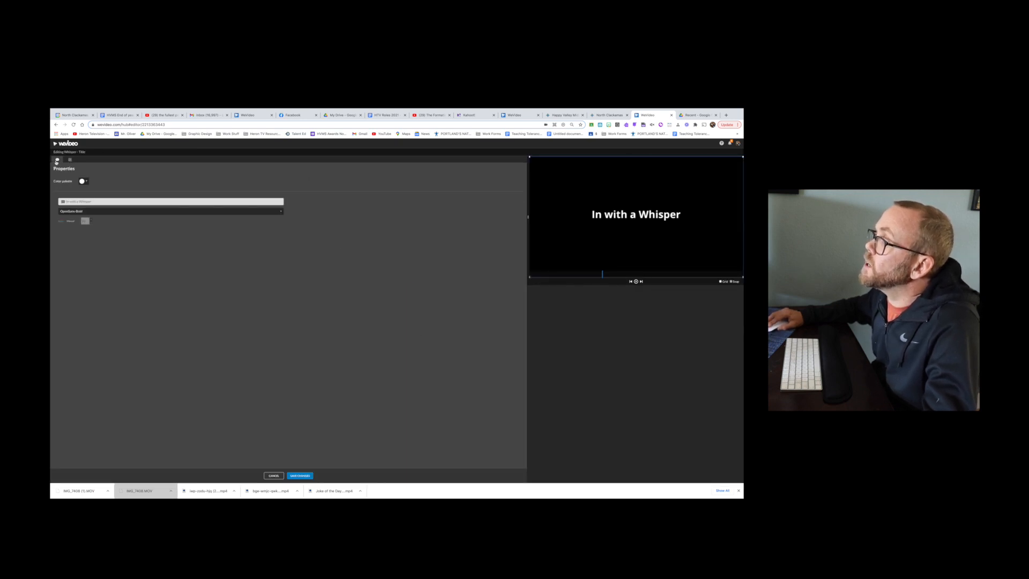
pyautogui.click(82, 181)
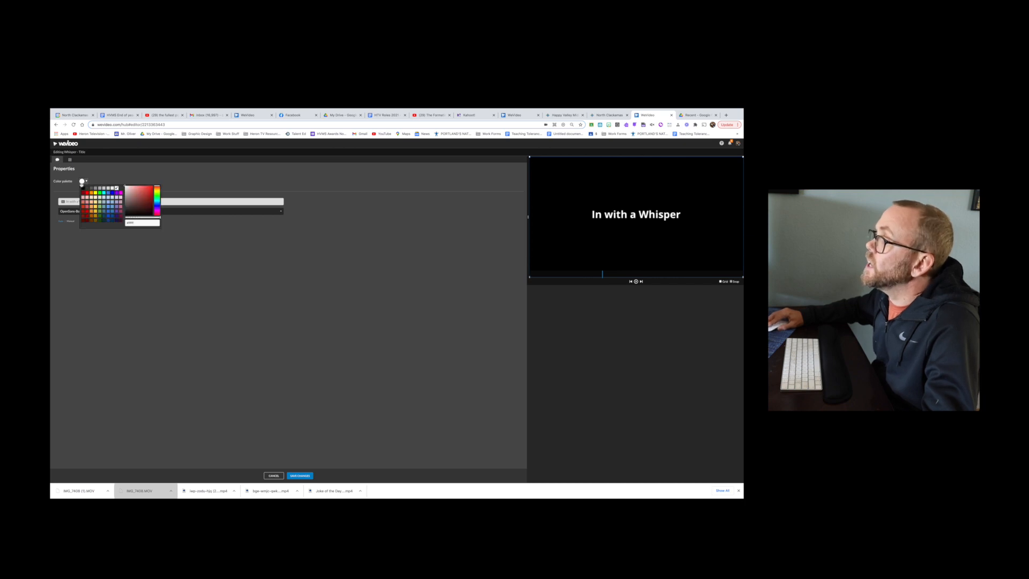
pyautogui.click(104, 204)
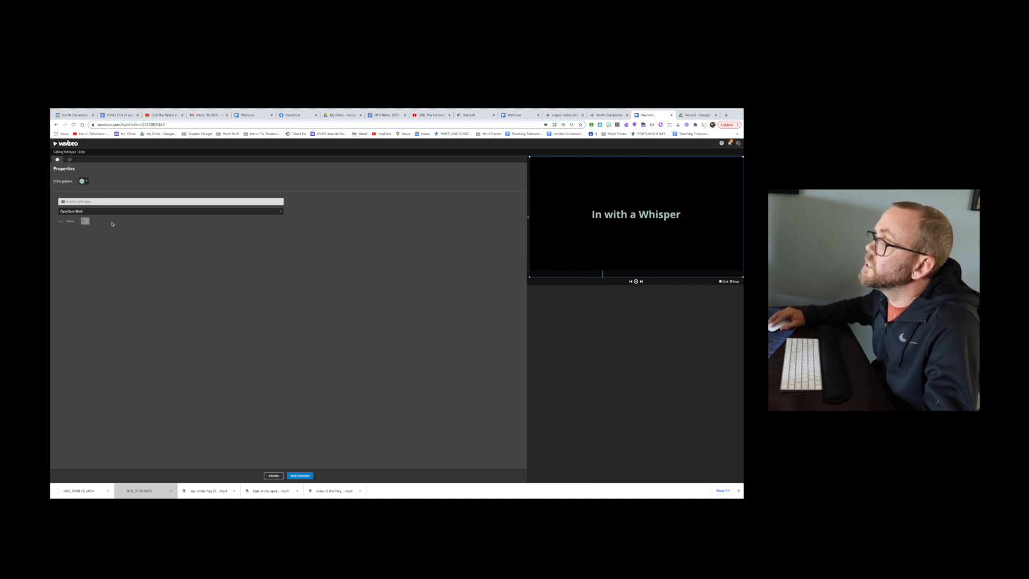
pyautogui.click(108, 211)
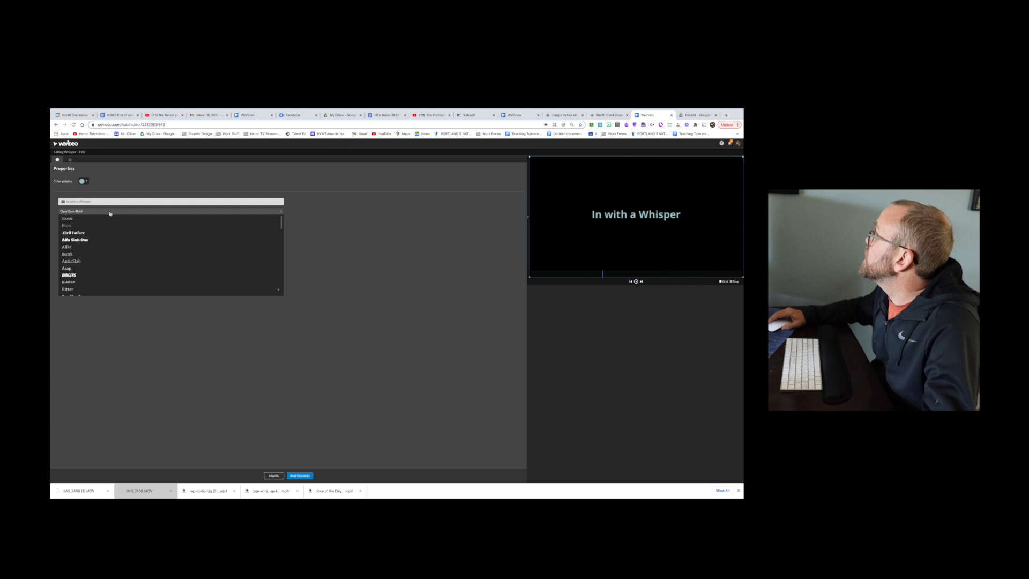
pyautogui.scroll(-4, 97, 250)
pyautogui.click(85, 250)
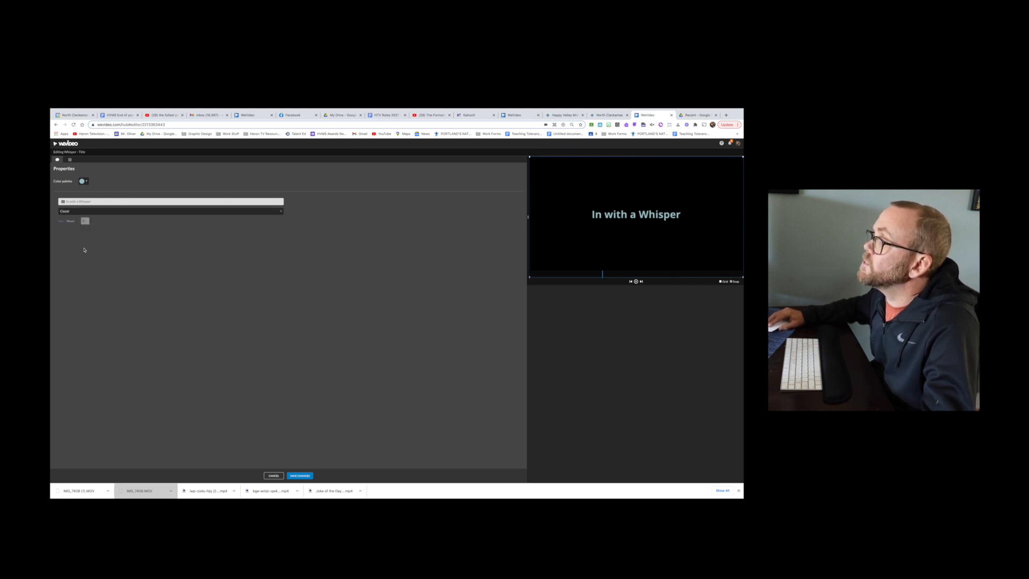
# Step: Set the Whisper title's font size to 200 and save the changes
pyautogui.click(69, 221)
pyautogui.click(87, 221)
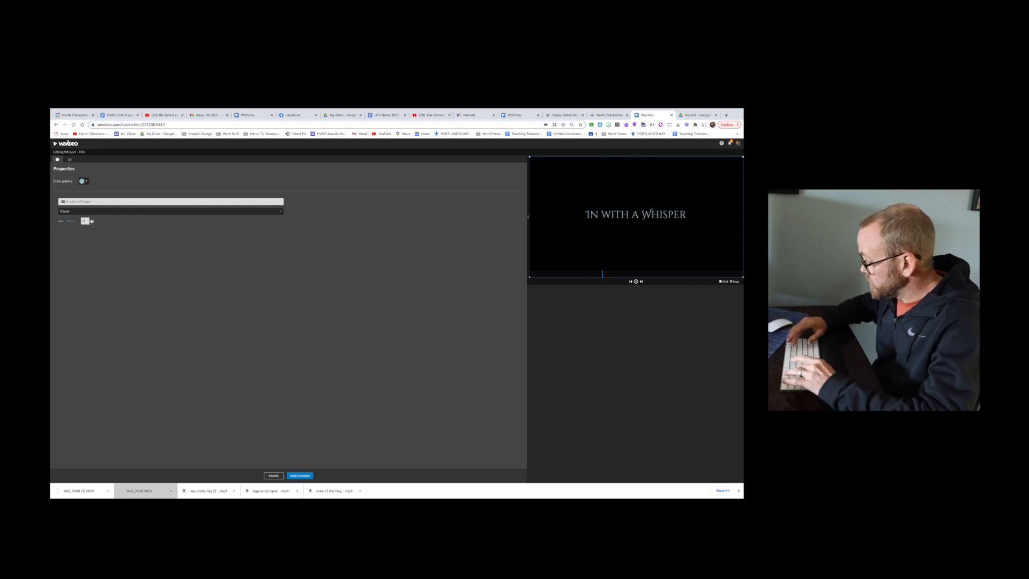
pyautogui.press('BackSpace')
pyautogui.press('BackSpace')
pyautogui.write('100')
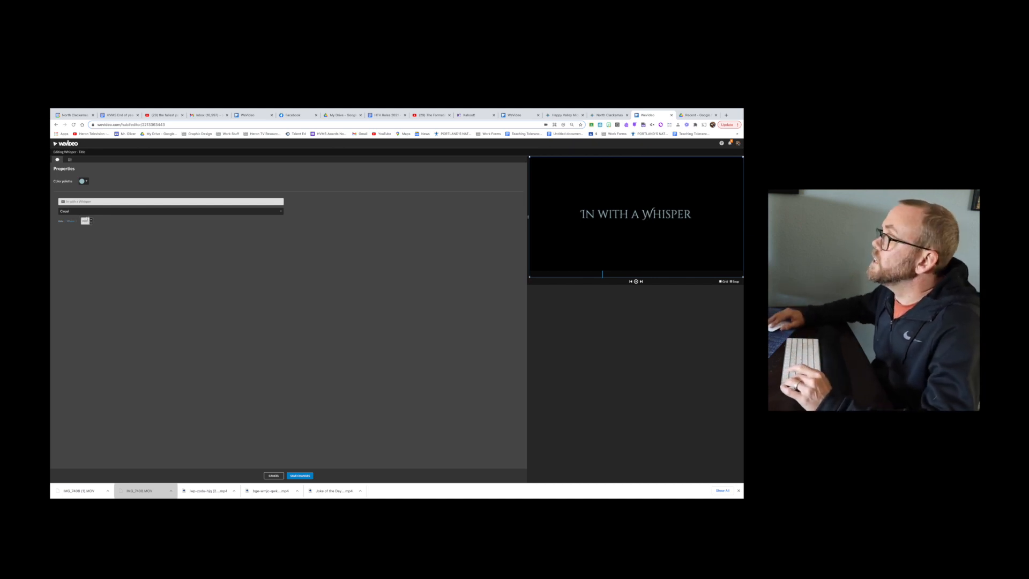
pyautogui.write('200')
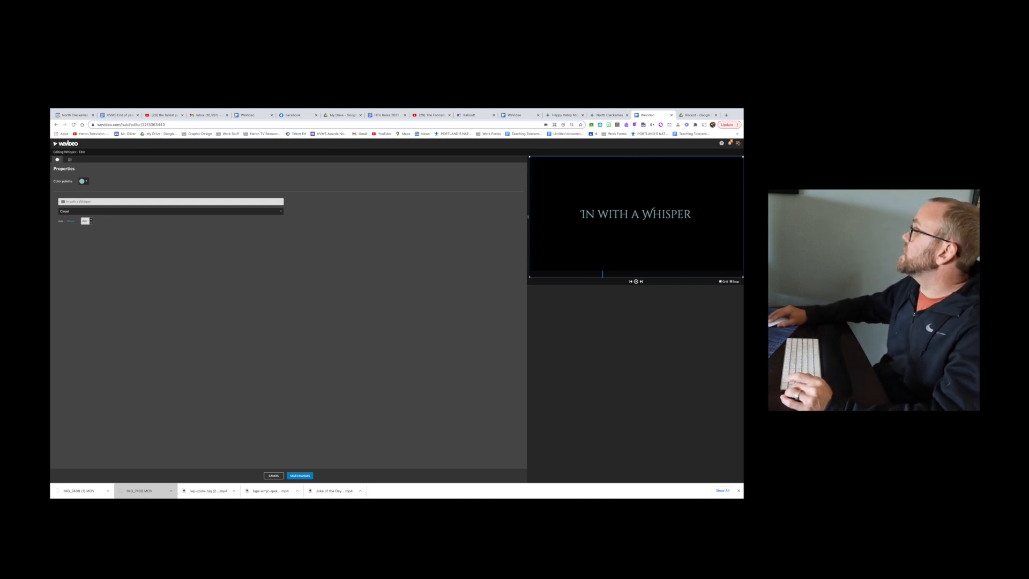
pyautogui.click(300, 476)
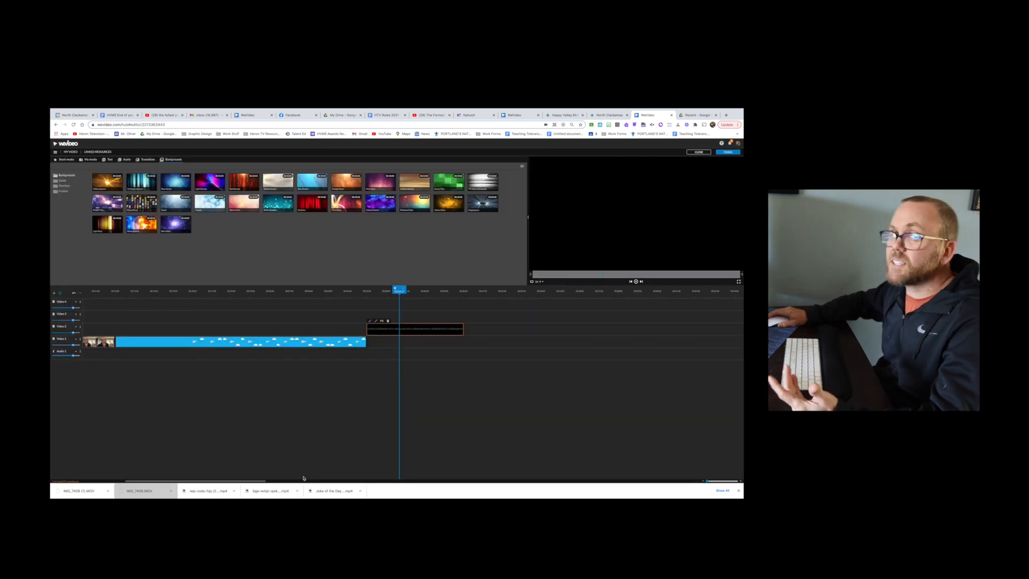
# Step: Preview the enlarged Whisper title and move it to Video 3, over the latter part of the blue-sky airplane clip
pyautogui.moveTo(408, 290)
pyautogui.mouseDown()
pyautogui.moveTo(372, 290)
pyautogui.moveTo(417, 289)
pyautogui.mouseUp()
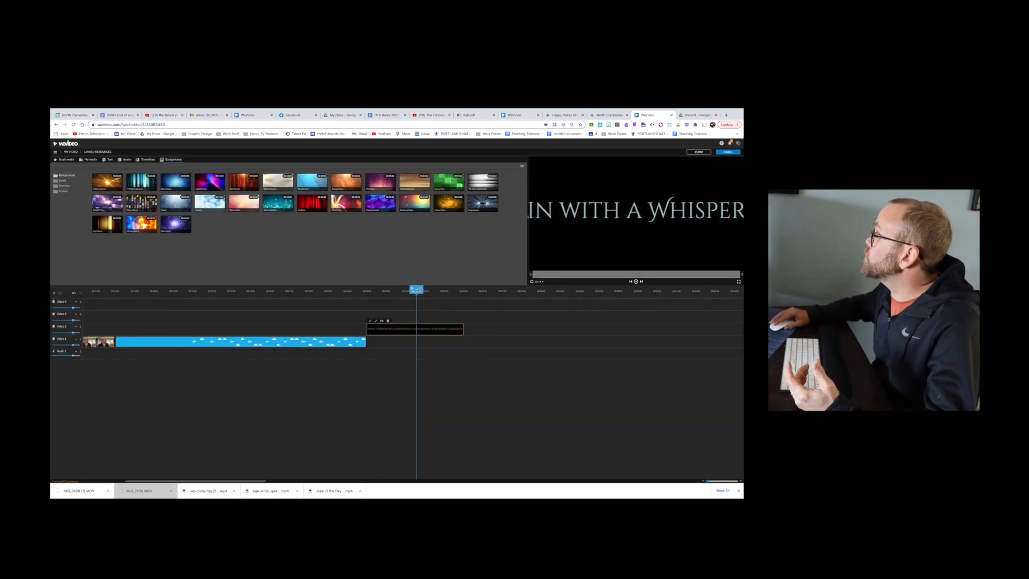
pyautogui.moveTo(398, 329); pyautogui.dragTo(284, 315)
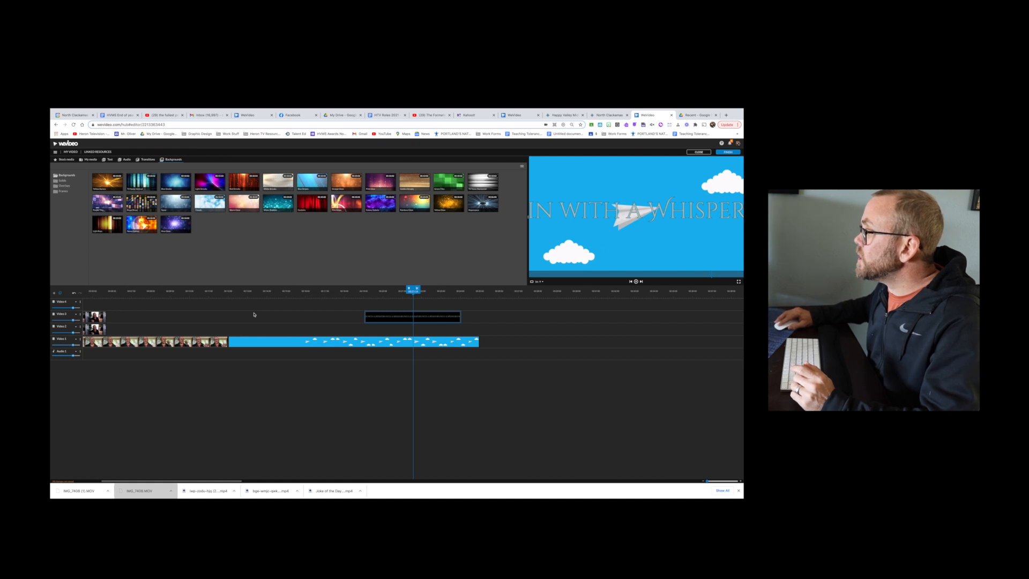
pyautogui.hscroll(1, 319, 300)
# Step: Try shortening the Video 1 clip before the airplane clip by trimming its end, splitting it, and deleting the tail
pyautogui.moveTo(406, 288); pyautogui.dragTo(220, 341)
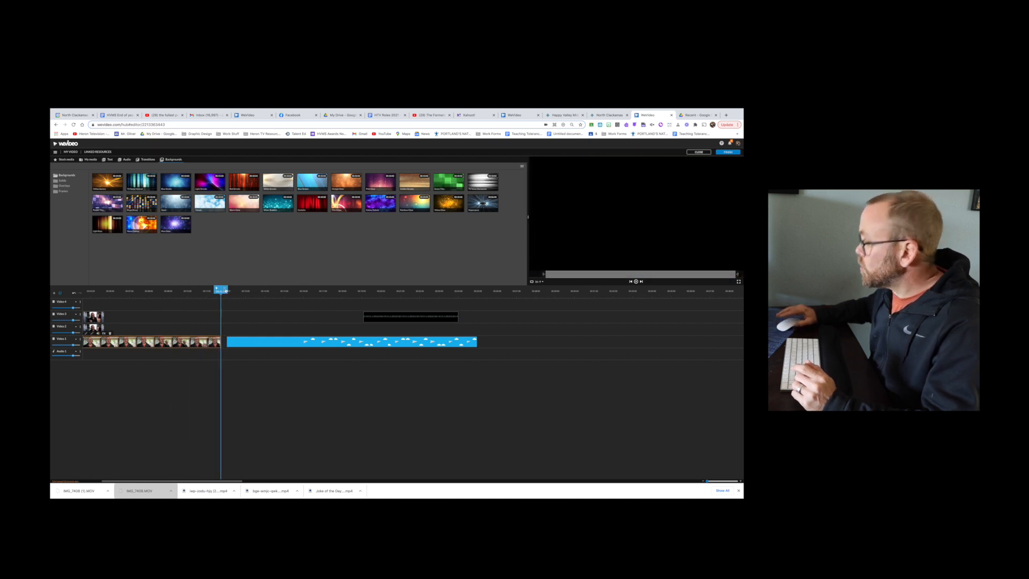
pyautogui.moveTo(226, 290); pyautogui.dragTo(201, 336)
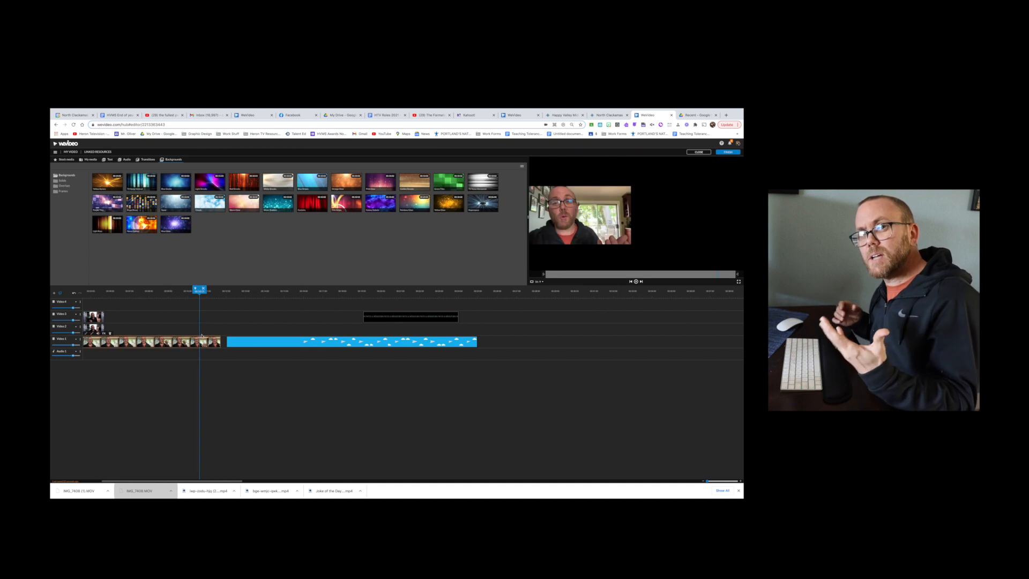
pyautogui.click(203, 288)
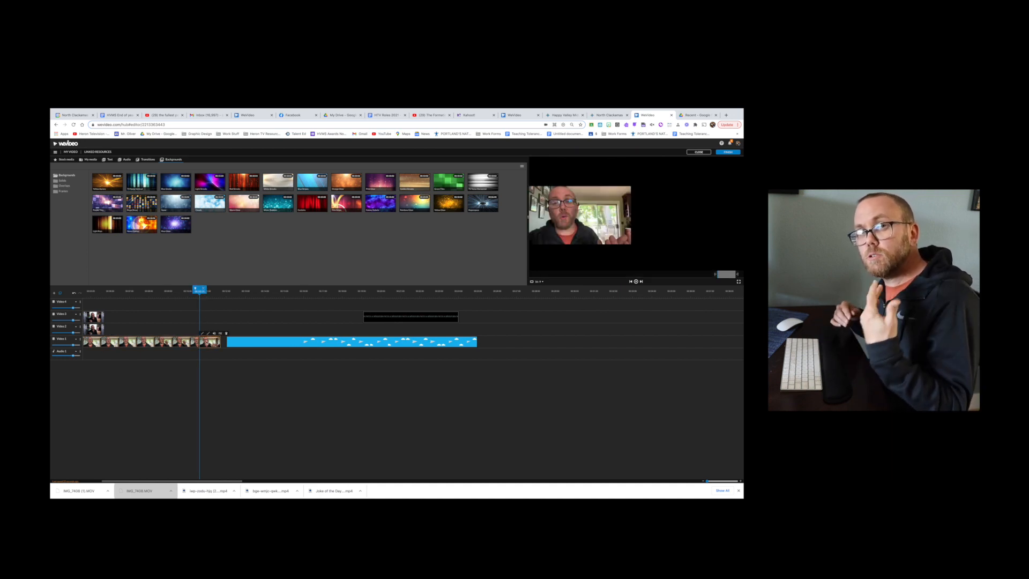
pyautogui.press('Delete')
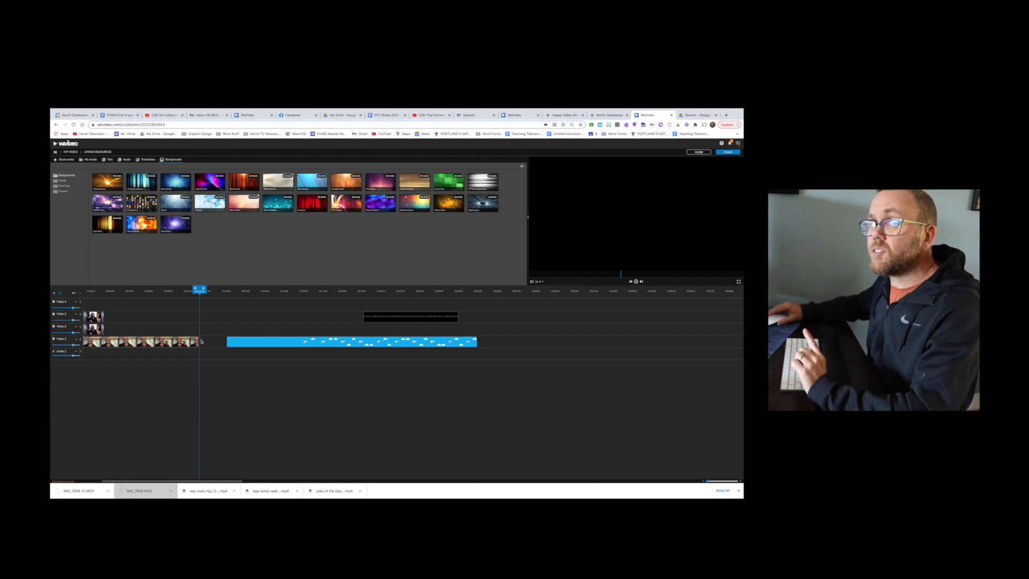
# Step: Extend the end of the shortened Video 1 clip back until it meets the blue-sky airplane clip
pyautogui.click(199, 340)
pyautogui.moveTo(198, 340); pyautogui.dragTo(225, 340)
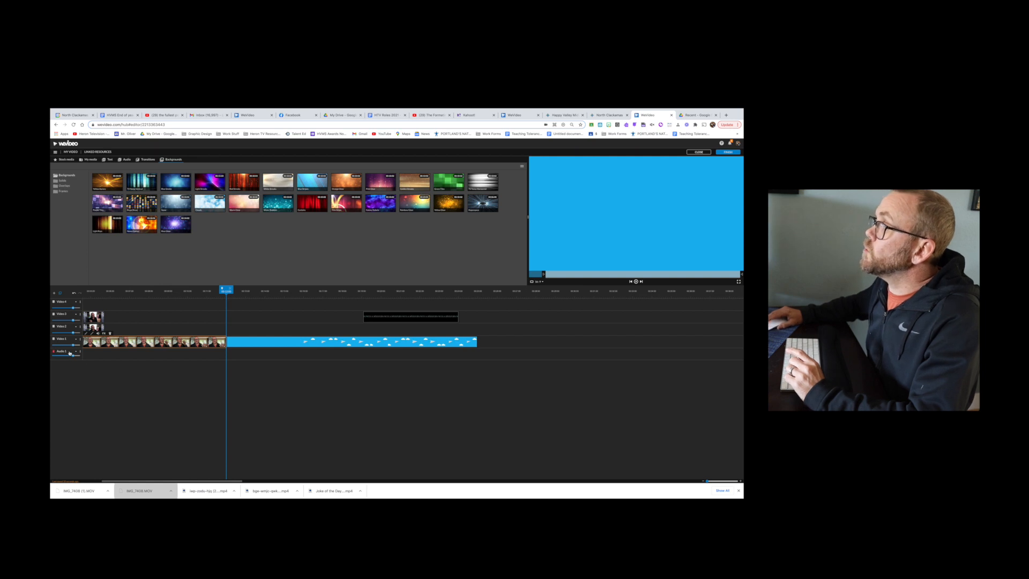
pyautogui.click(109, 358)
# Step: Open the audio library with the playhead at the project's start, and switch the computer's sound output to the internal speakers
pyautogui.moveTo(221, 291); pyautogui.dragTo(57, 296)
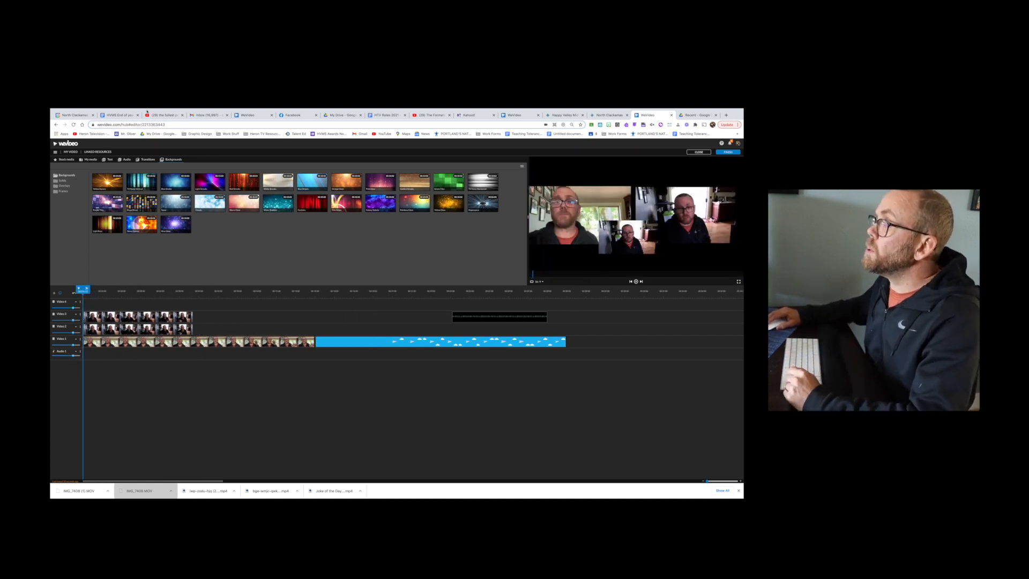
pyautogui.click(126, 160)
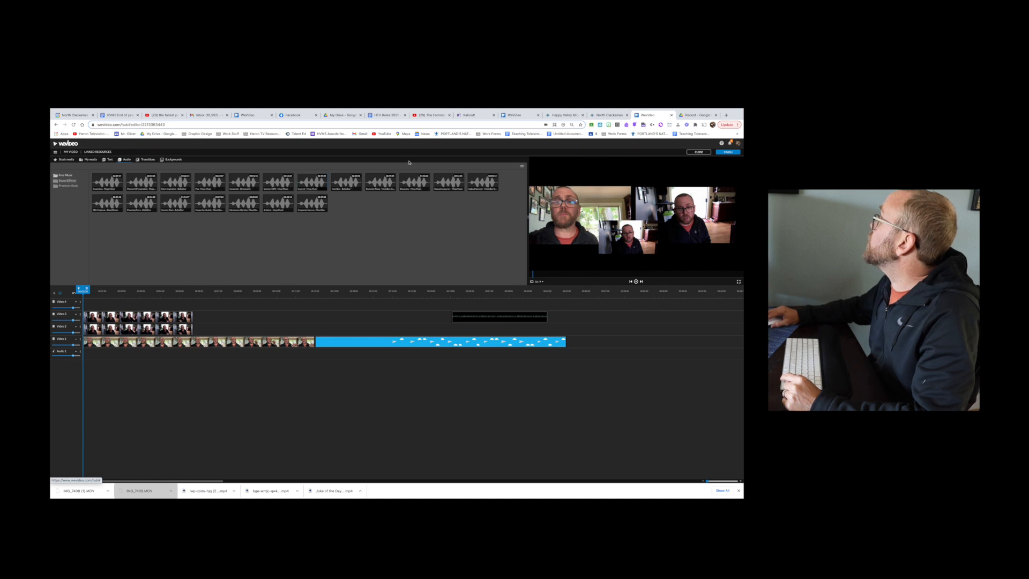
pyautogui.moveTo(672, 111)
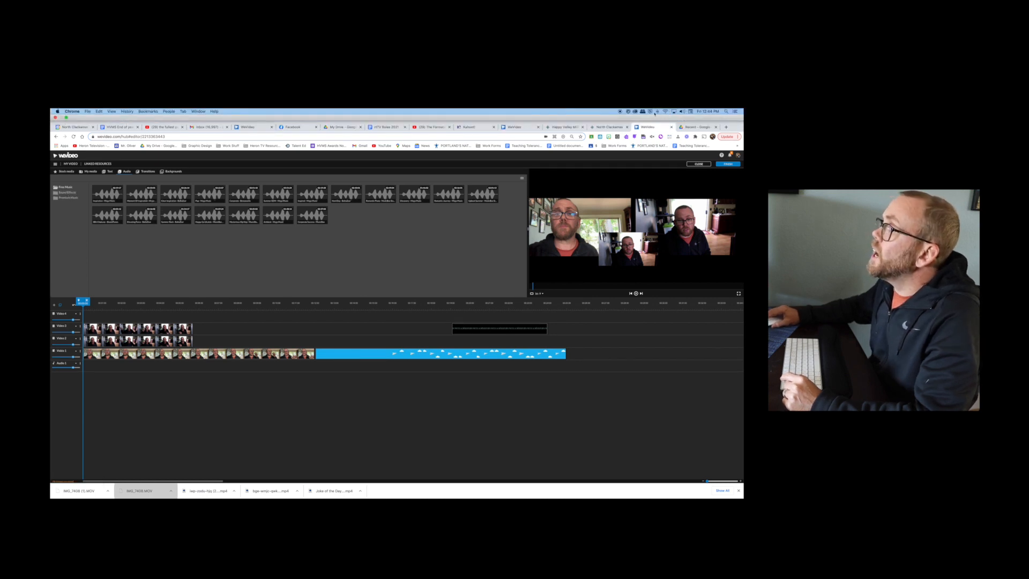
pyautogui.click(681, 111)
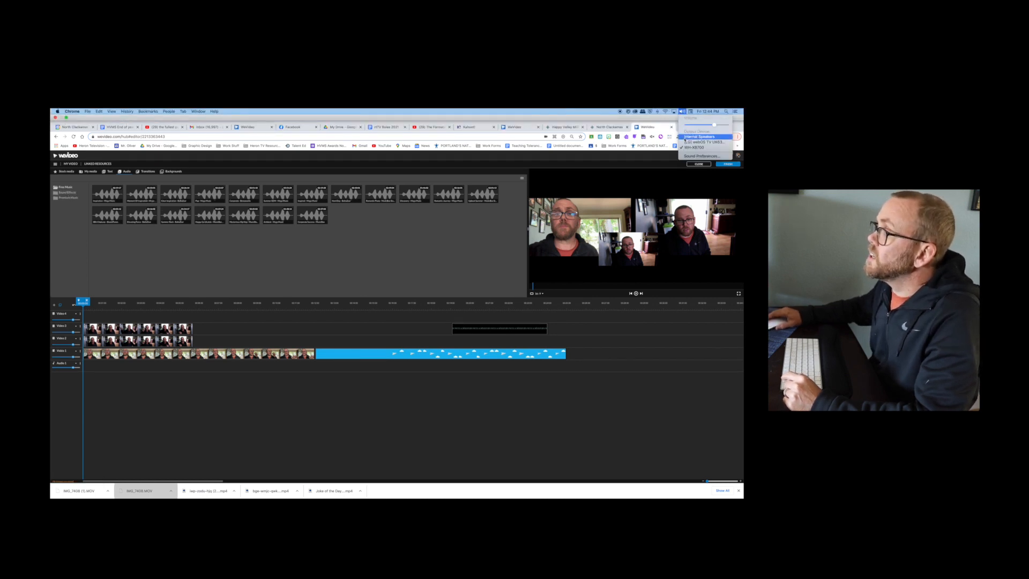
pyautogui.click(686, 137)
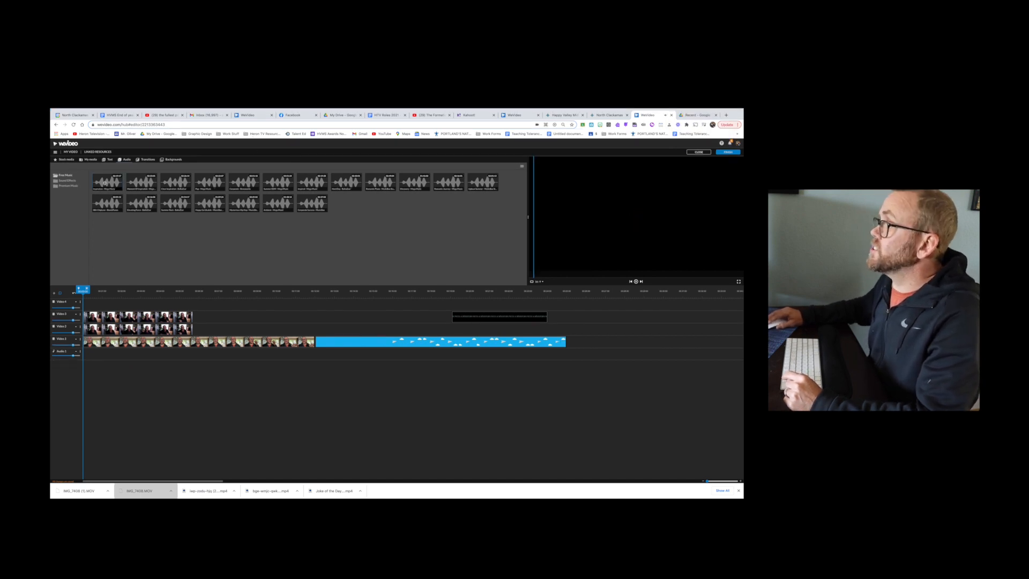
# Step: Listen to the first free music track and several Cheerful premium tracks, raising the system volume
pyautogui.click(105, 182)
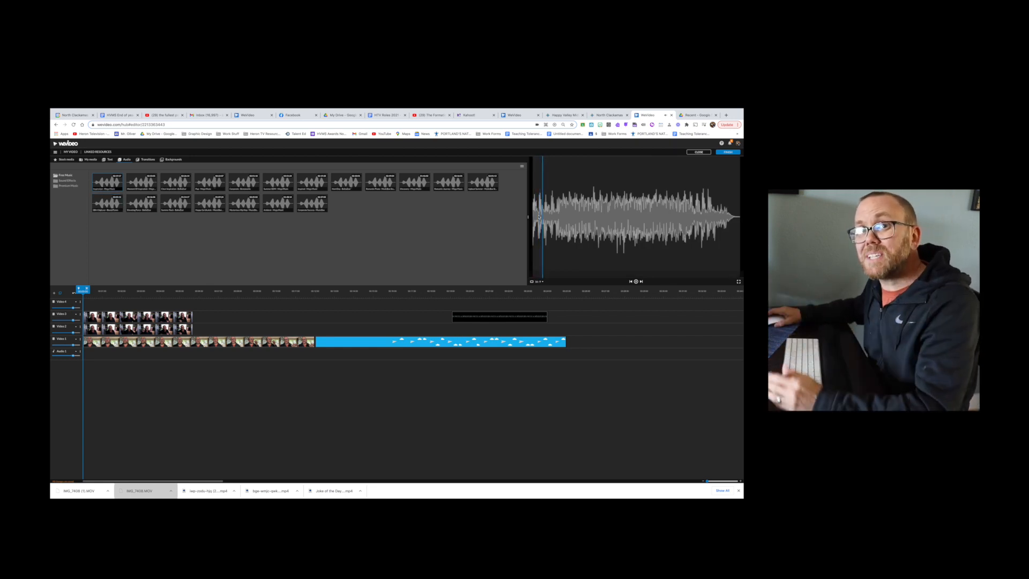
pyautogui.click(636, 281)
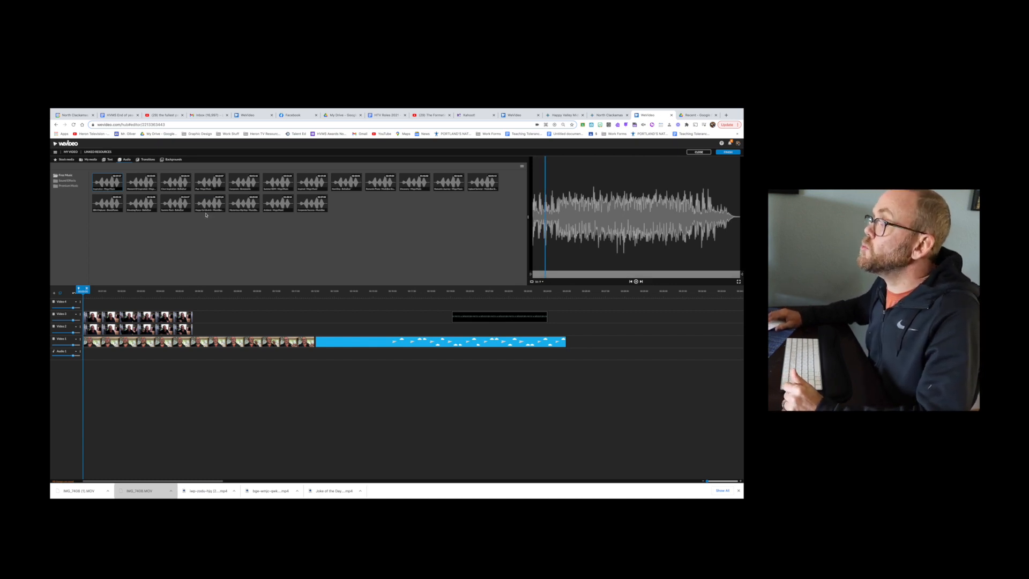
pyautogui.click(67, 186)
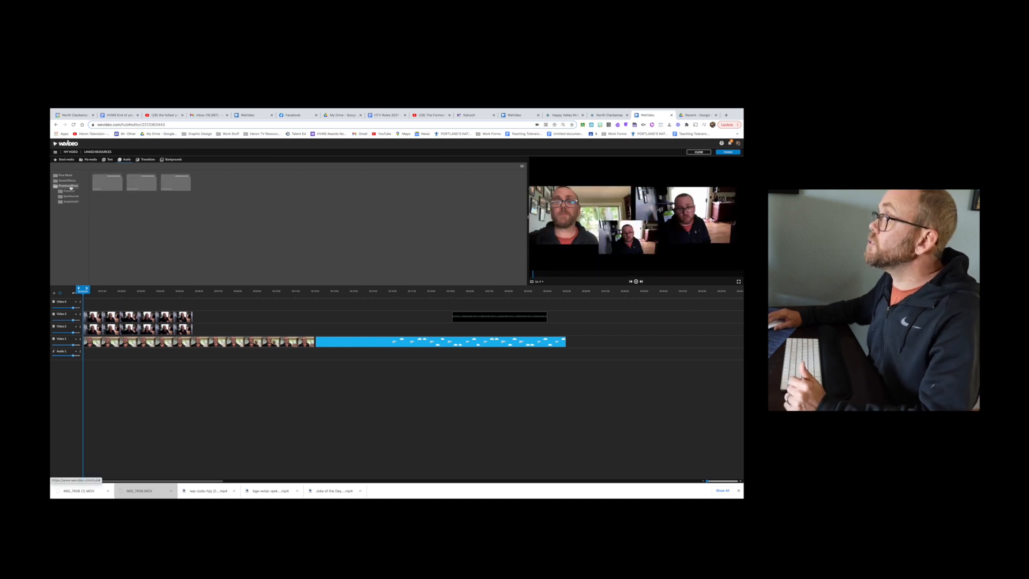
pyautogui.doubleClick(111, 185)
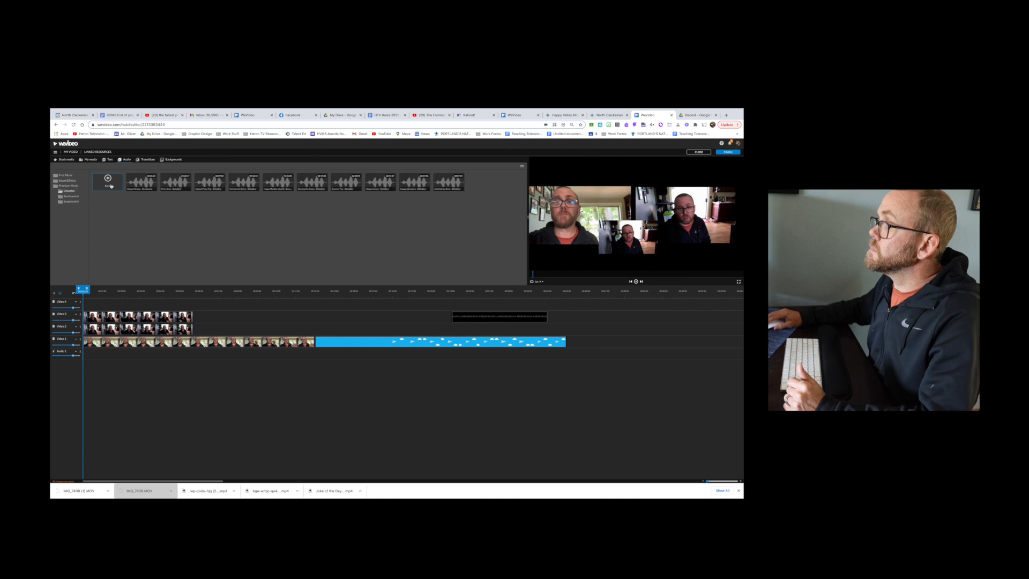
pyautogui.click(135, 182)
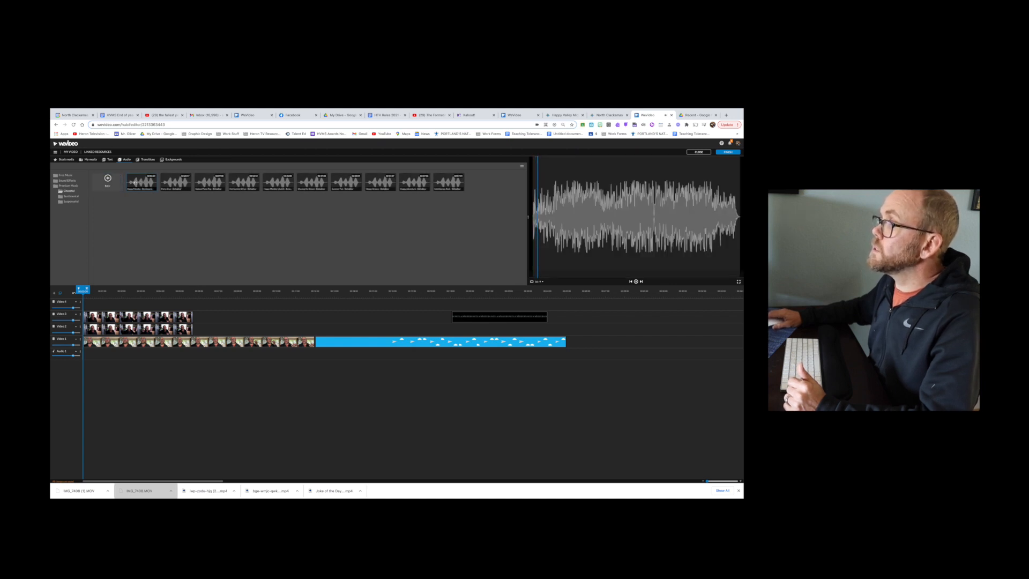
pyautogui.click(180, 185)
pyautogui.click(205, 181)
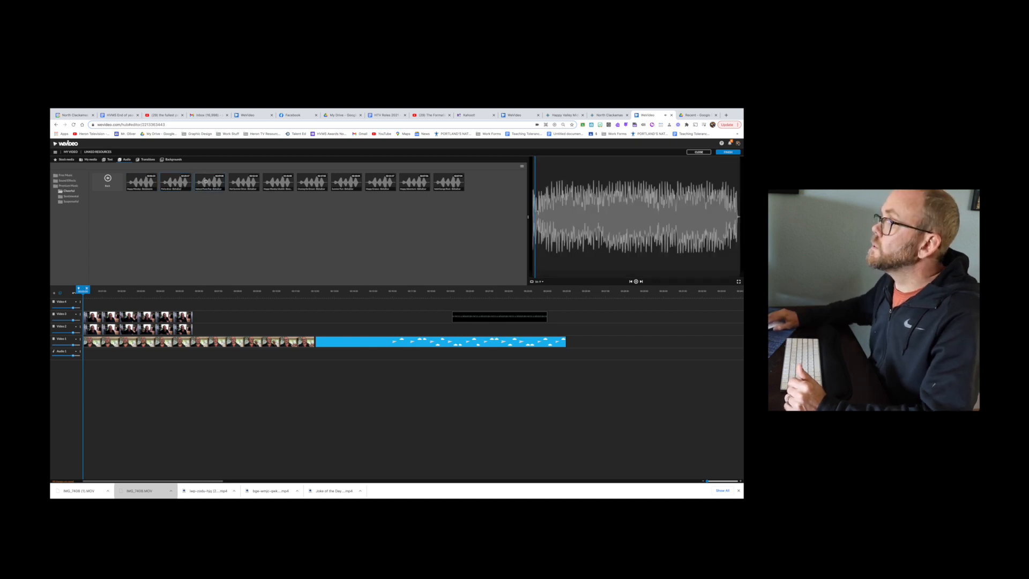
pyautogui.press('XF86AudioRaiseVolume')
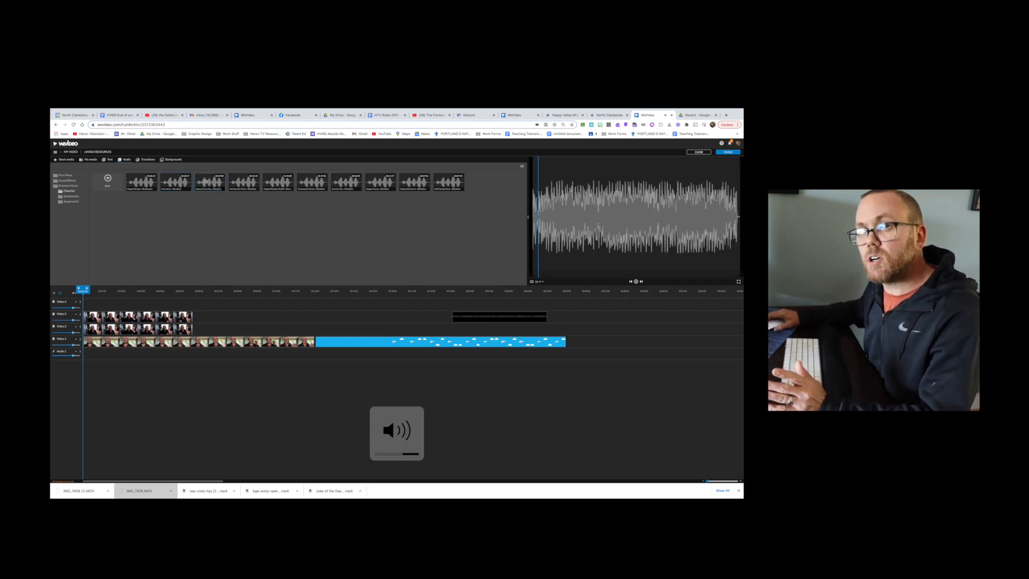
# Step: Preview the second track in the Sentimental premium music folder and place it at the start of Audio 1
pyautogui.click(102, 183)
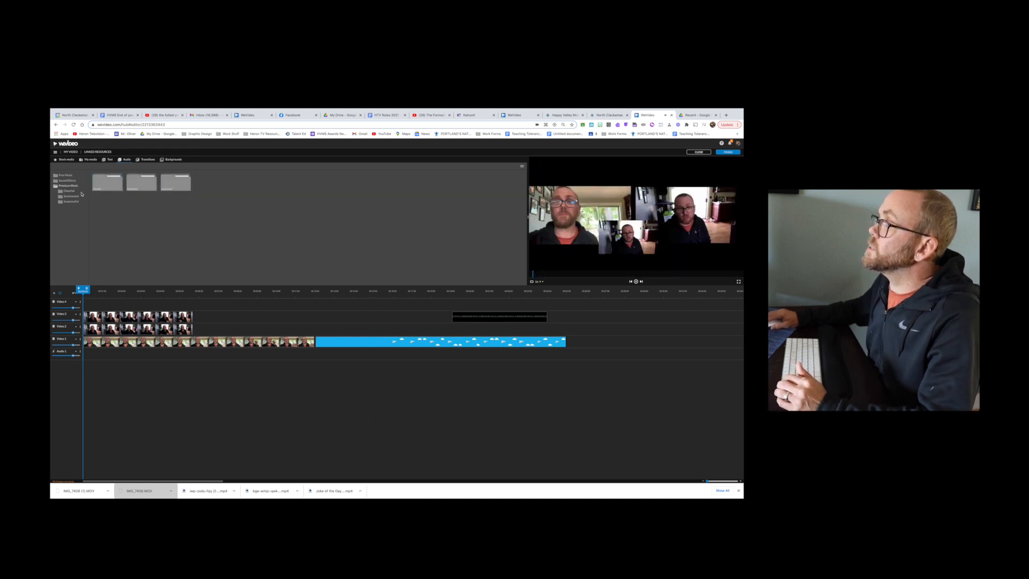
pyautogui.click(145, 184)
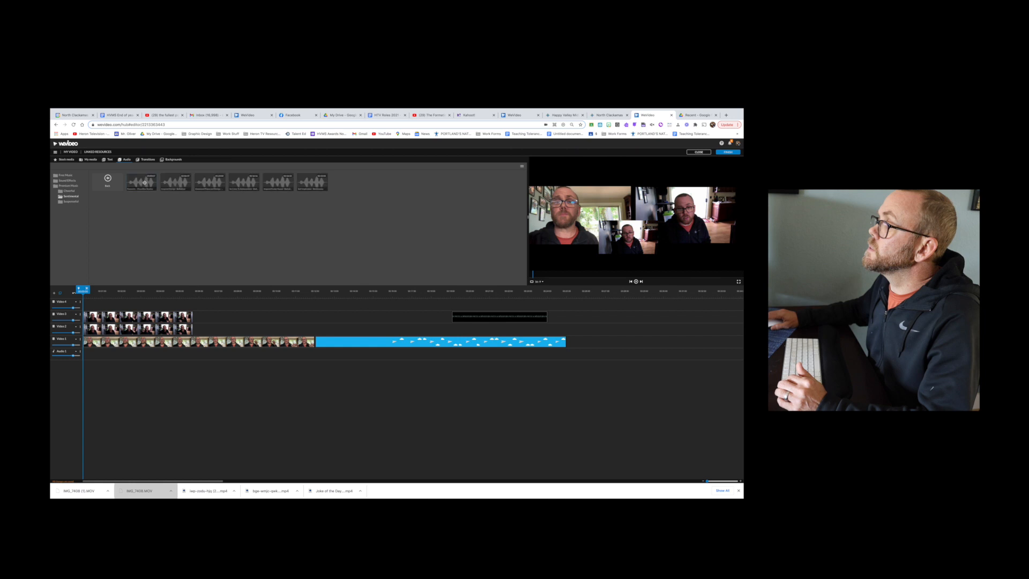
pyautogui.click(173, 185)
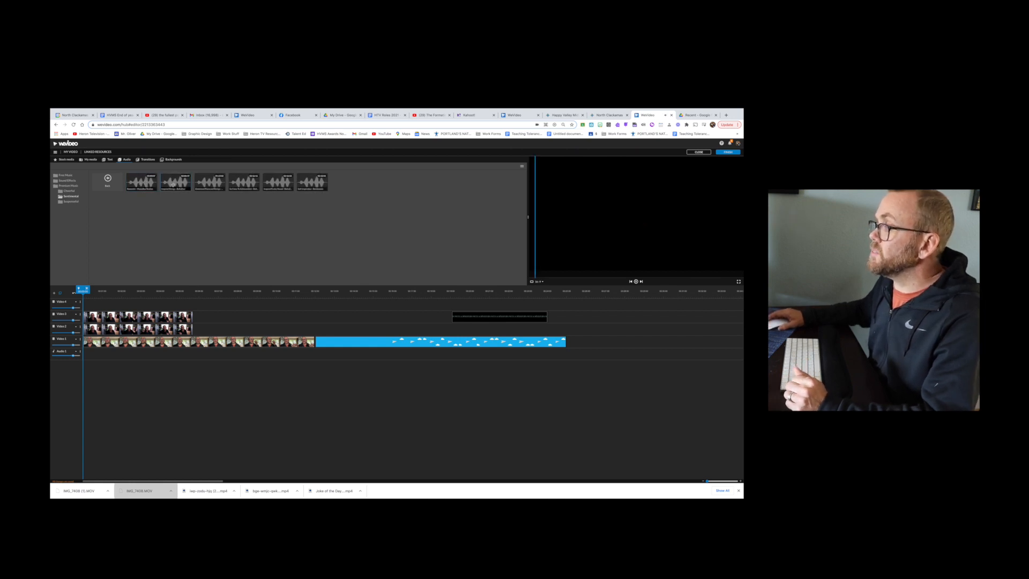
pyautogui.moveTo(172, 184); pyautogui.dragTo(88, 359)
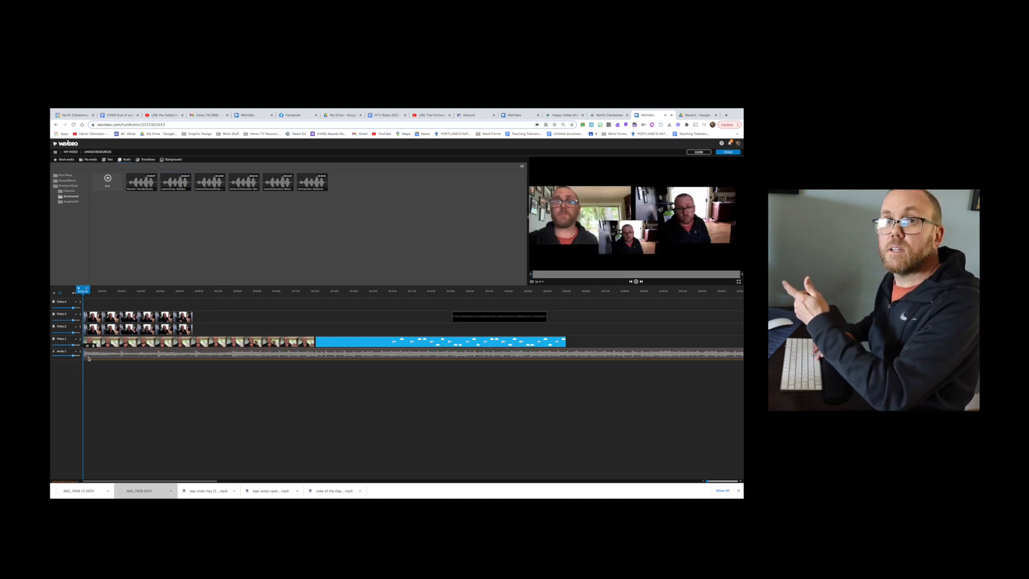
# Step: Play the opening of the project with the background music, and reload the editor page
pyautogui.press('space')
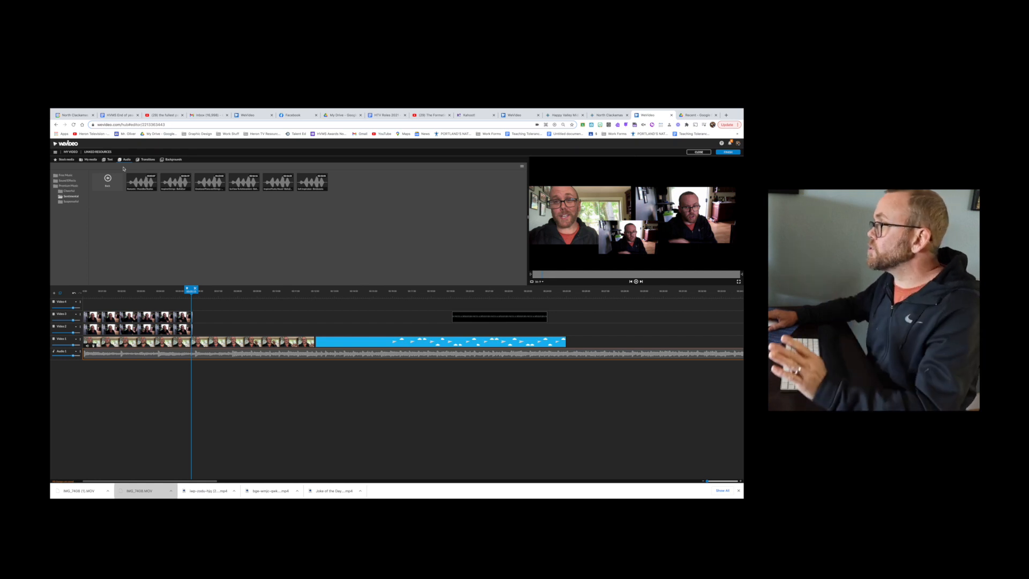
pyautogui.click(73, 124)
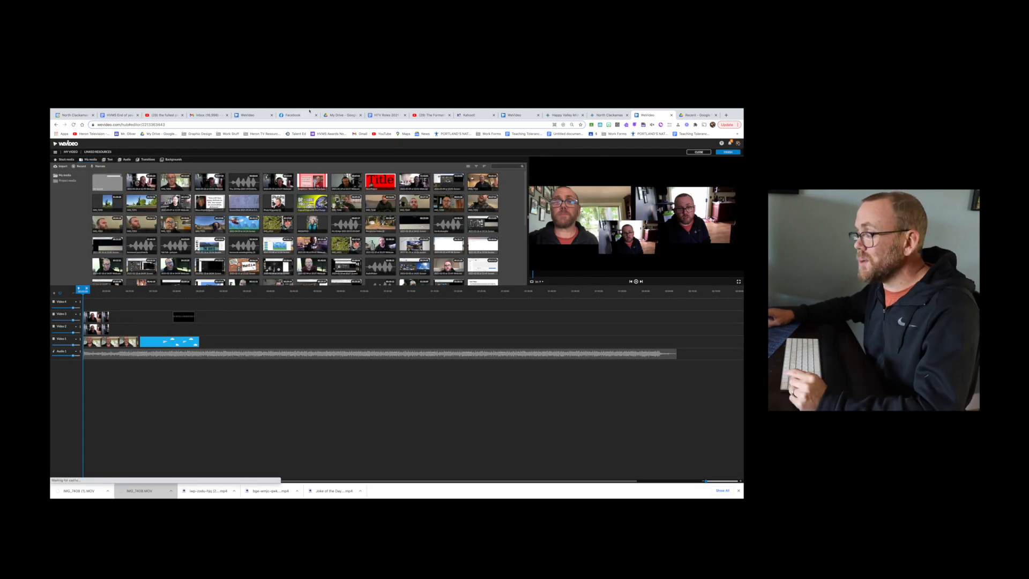
# Step: Finish the project for export and set the export's title to "Title"
pyautogui.moveTo(360, 113)
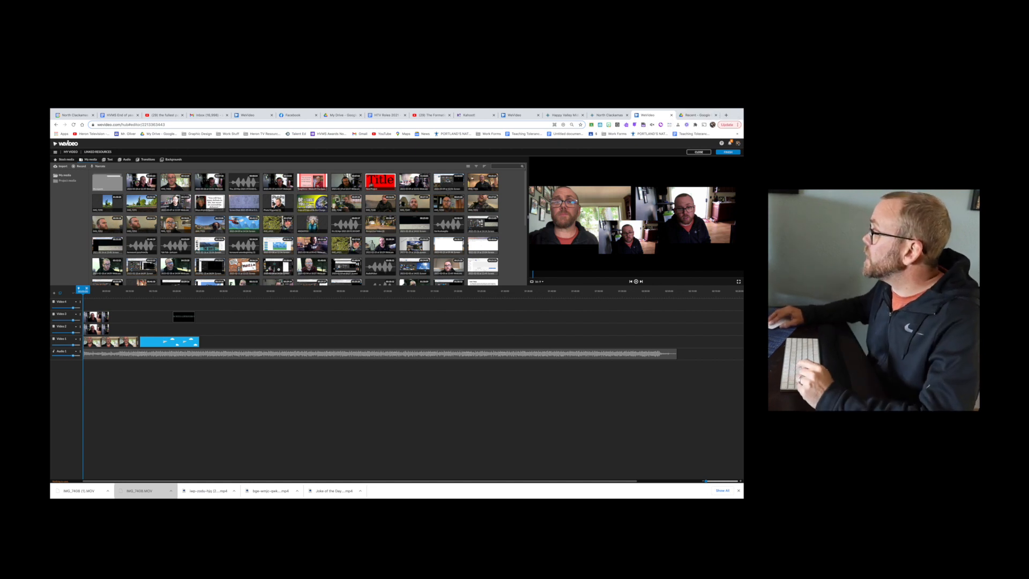
pyautogui.click(729, 152)
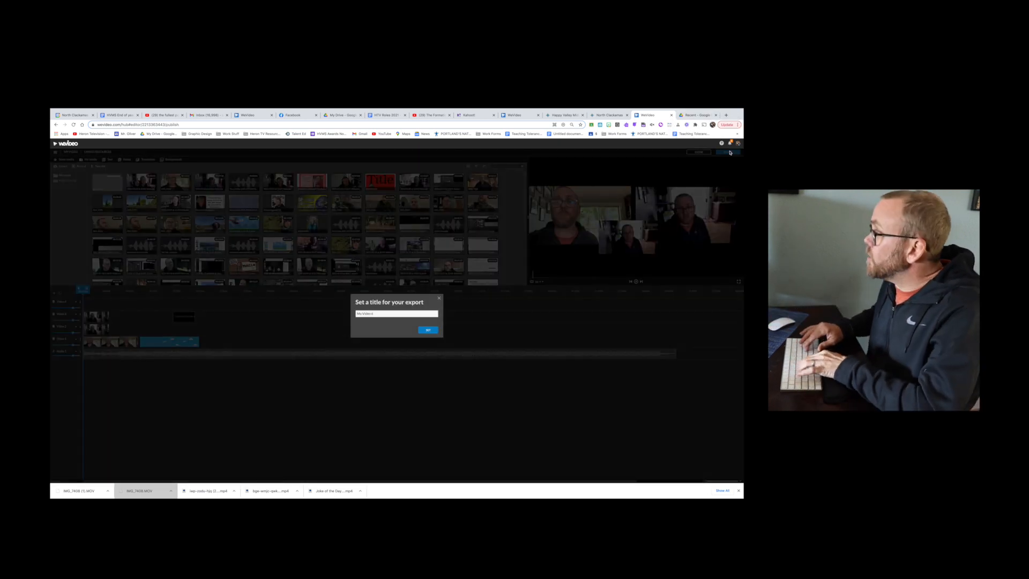
pyautogui.moveTo(424, 312); pyautogui.dragTo(324, 306)
pyautogui.write('Title')
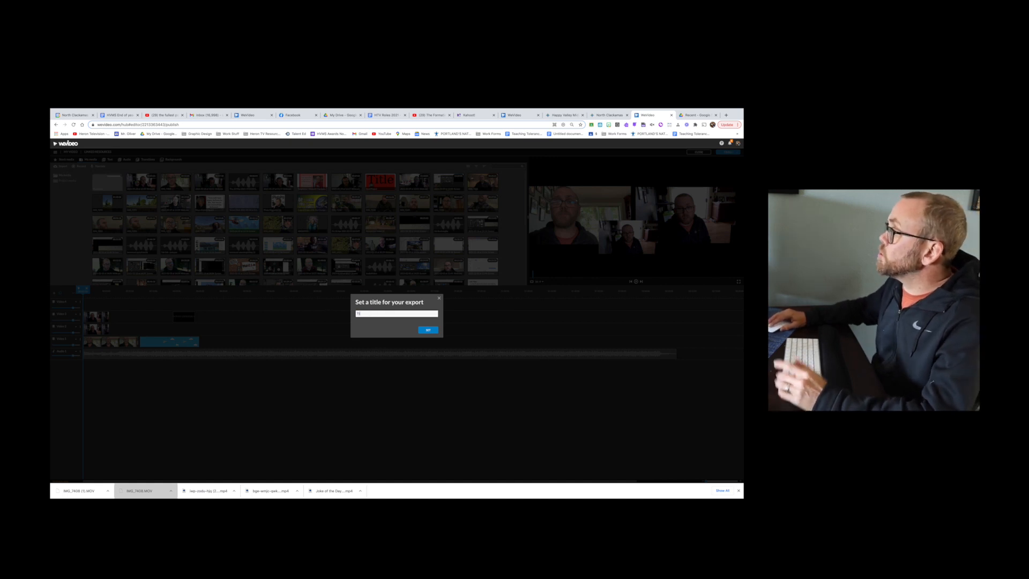
pyautogui.click(428, 330)
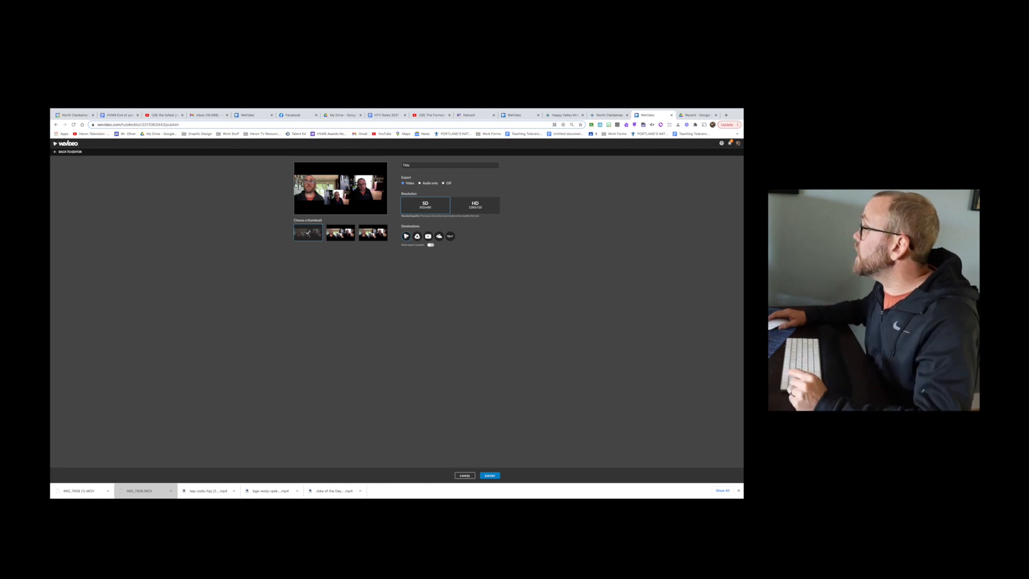
# Step: Export the video in HD (1280x720) to Google Drive, and download a copy of the finished export
pyautogui.click(487, 207)
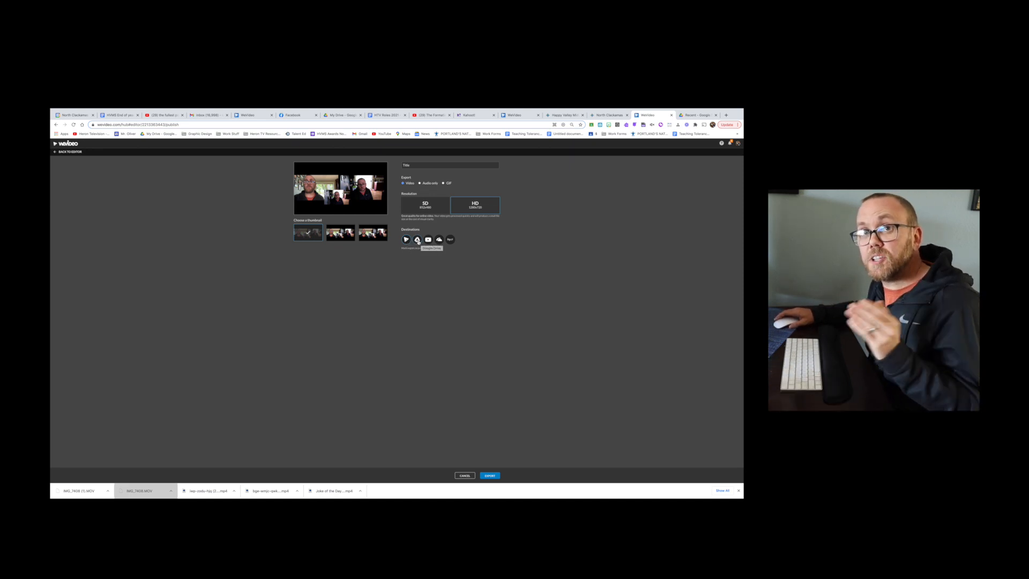
pyautogui.click(490, 476)
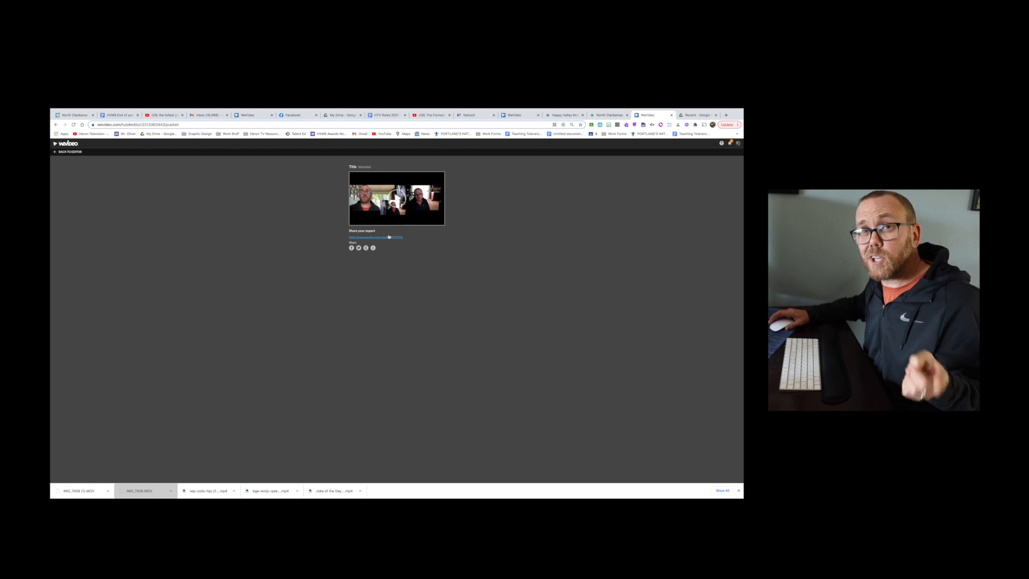
pyautogui.click(374, 248)
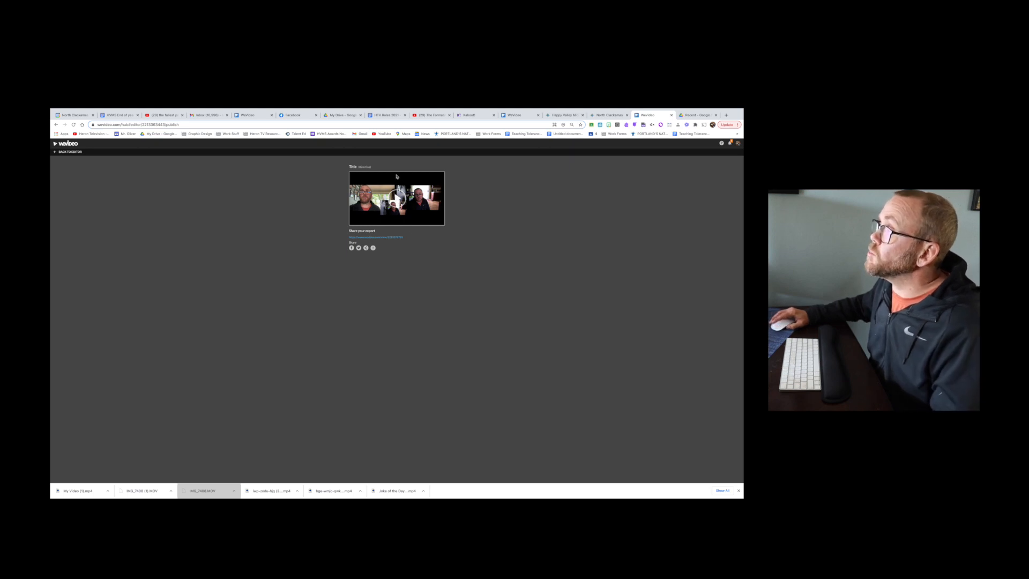
# Step: Switch to Google Drive, refresh the recent files, and play the opening of Title.mp4 with the system volume raised
pyautogui.click(341, 115)
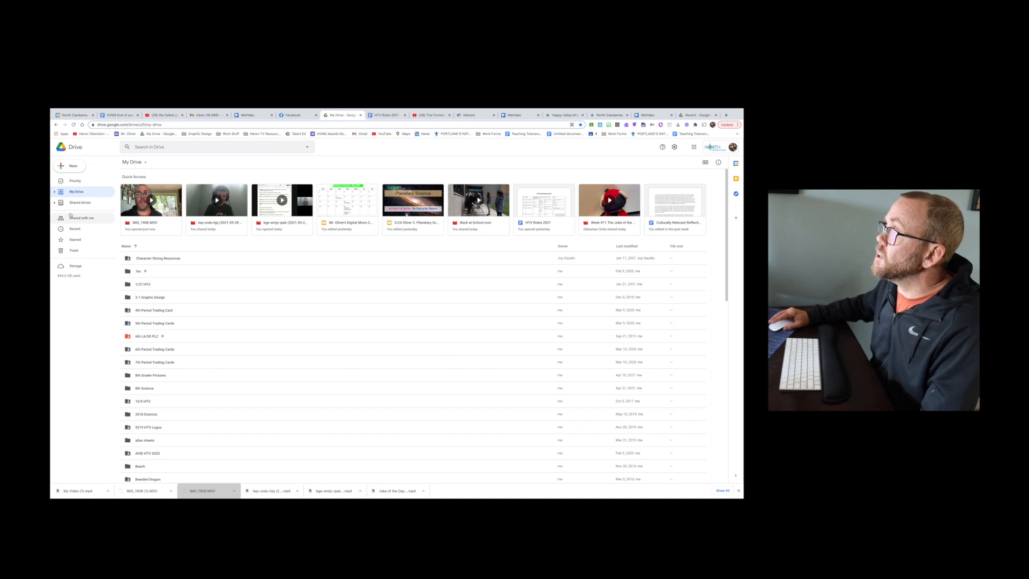
pyautogui.click(73, 229)
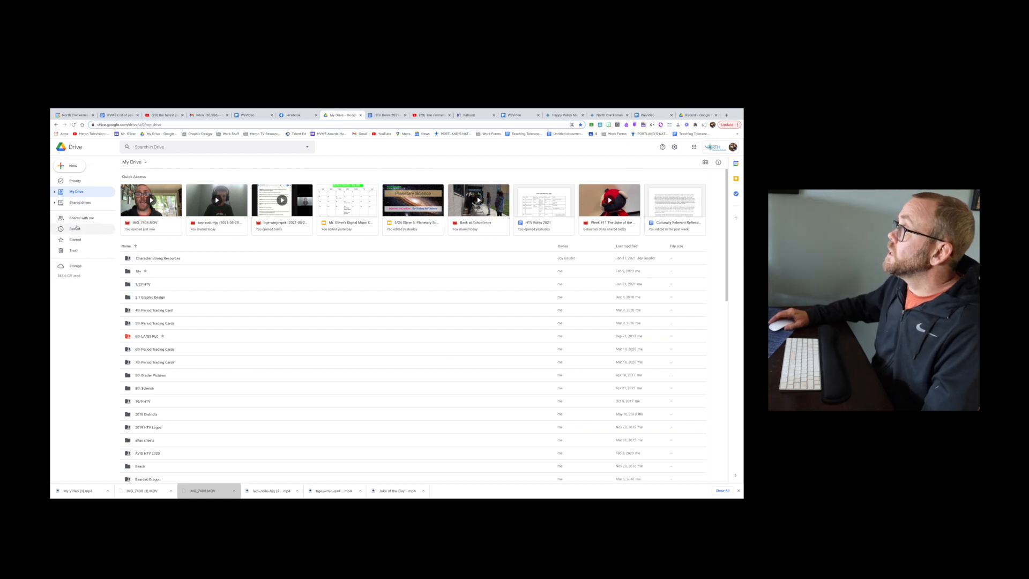
pyautogui.click(74, 125)
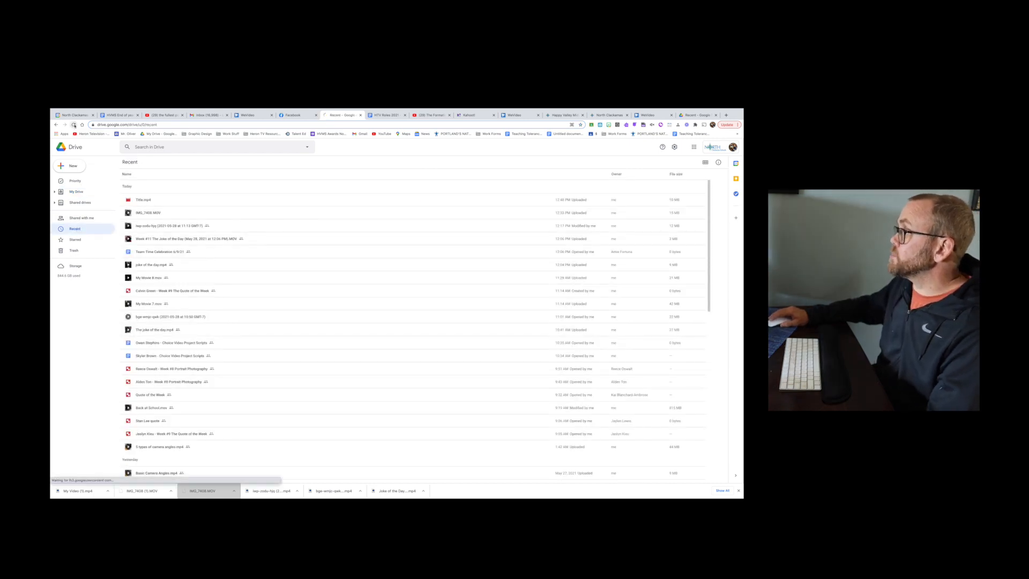
pyautogui.doubleClick(143, 200)
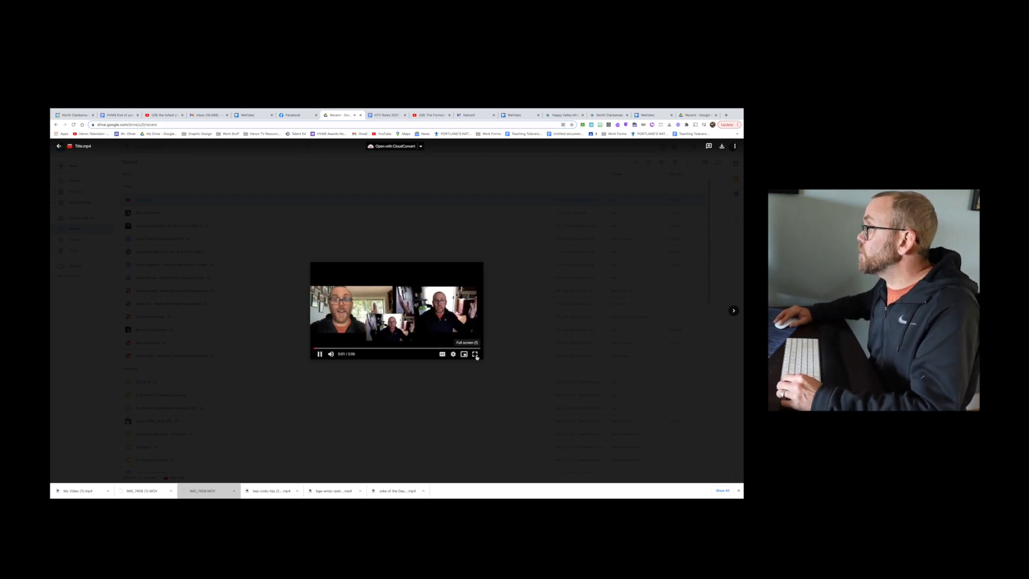
pyautogui.press('XF86AudioRaiseVolume')
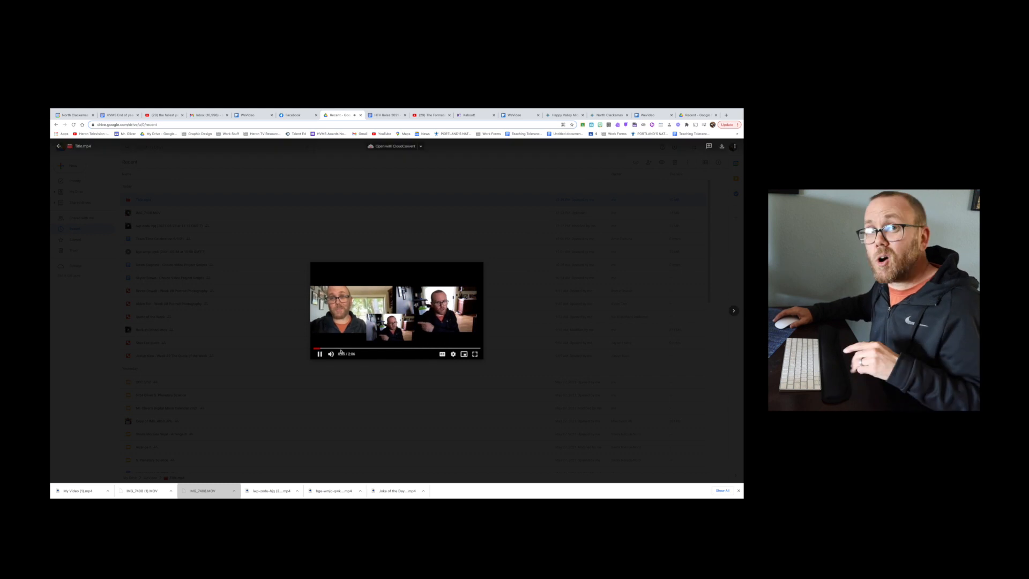
pyautogui.click(319, 354)
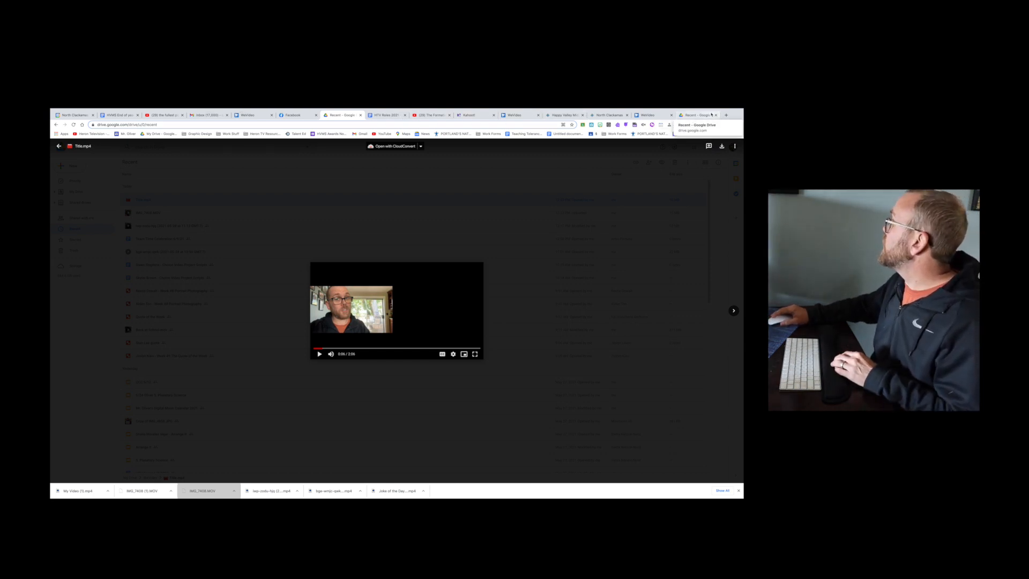
# Step: Open Google Classroom in a new browser tab and go to the classwork of the S2 Period 31-Science 8 CDL class
pyautogui.click(725, 115)
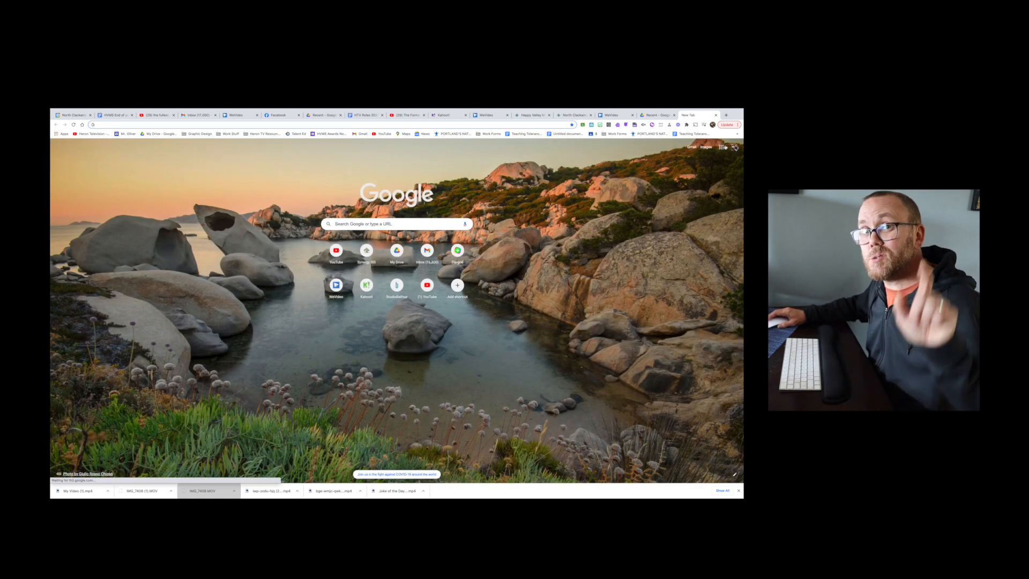
pyautogui.click(721, 147)
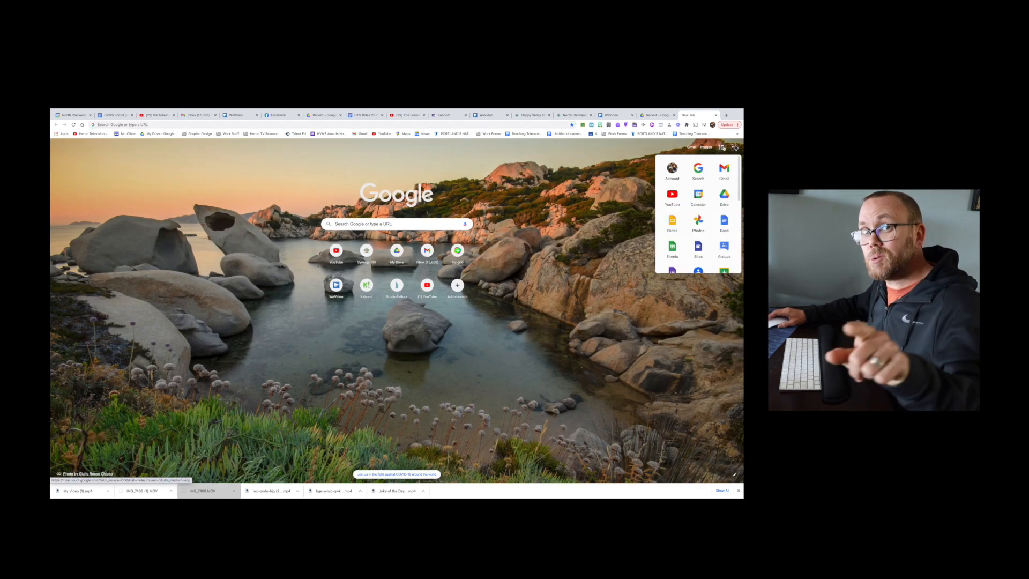
pyautogui.click(724, 271)
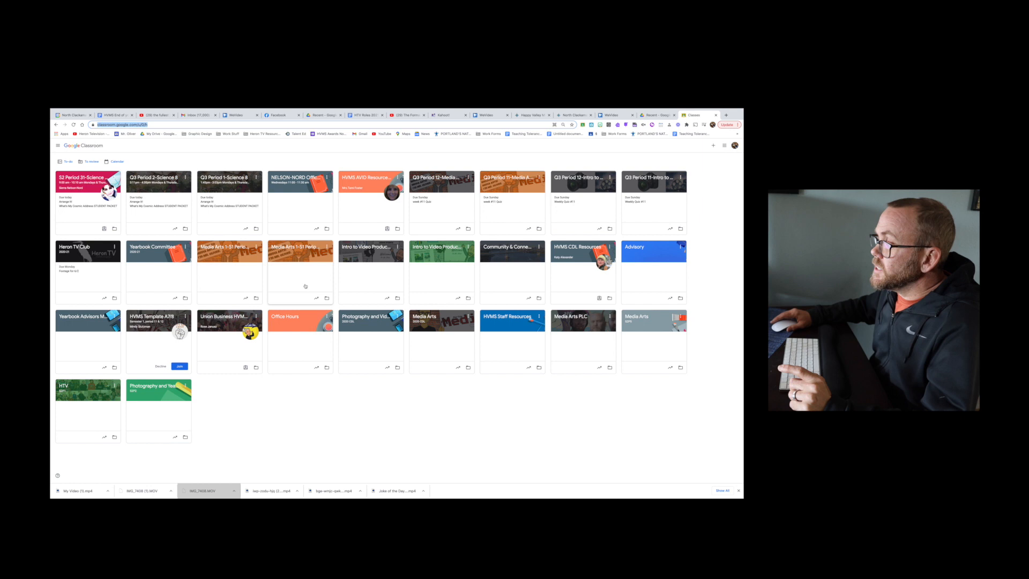
pyautogui.click(62, 146)
pyautogui.click(60, 146)
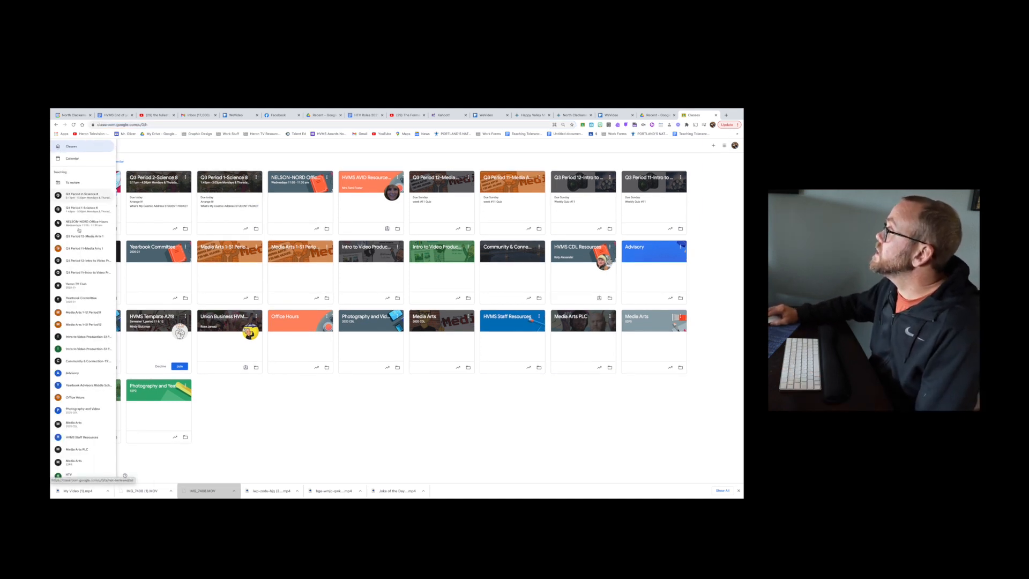
pyautogui.scroll(-3, 66, 352)
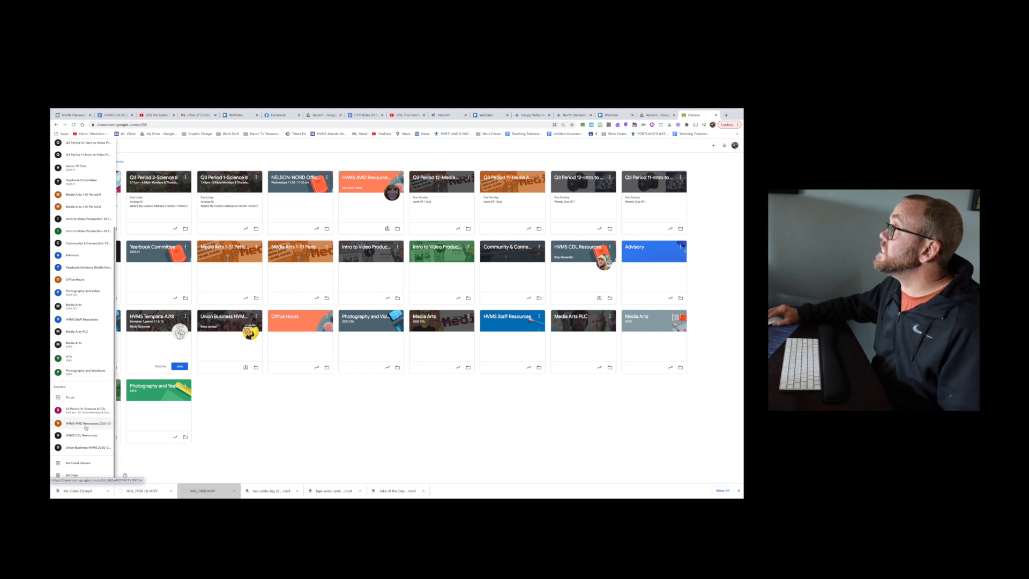
pyautogui.click(93, 411)
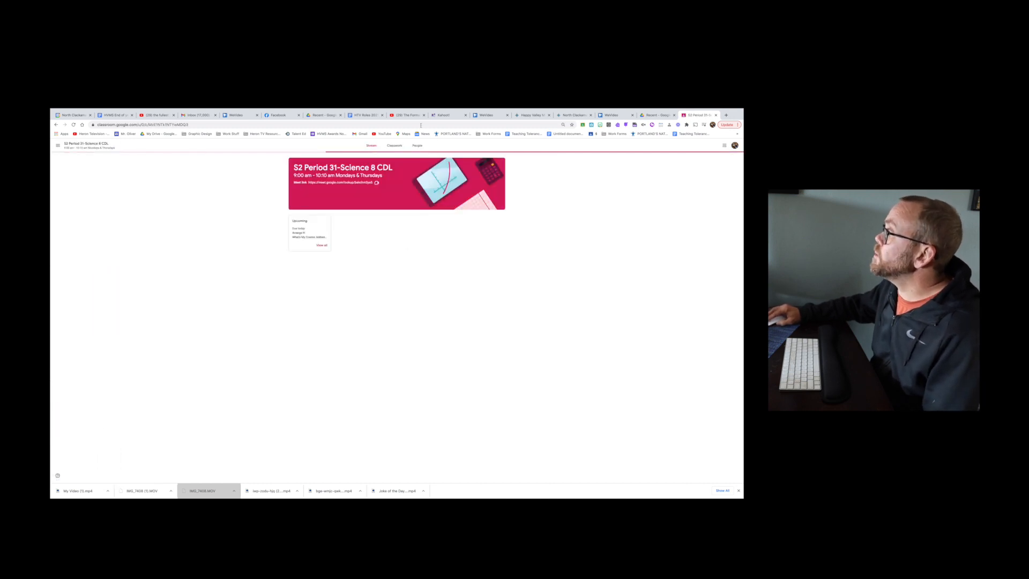
pyautogui.click(394, 145)
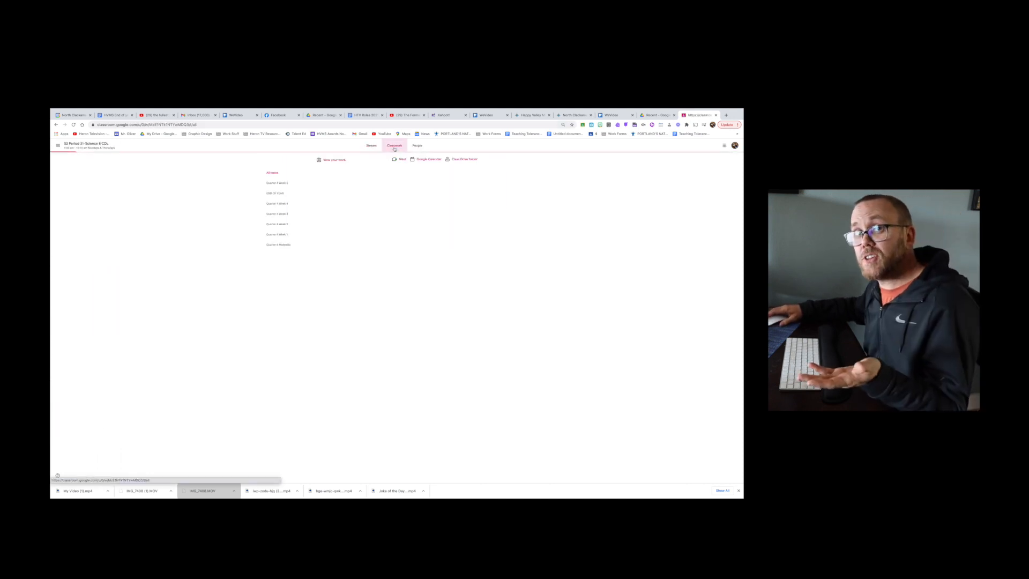
# Step: Open the Structure & Scale of the Solar System assignment and start adding work from Google Drive
pyautogui.click(353, 190)
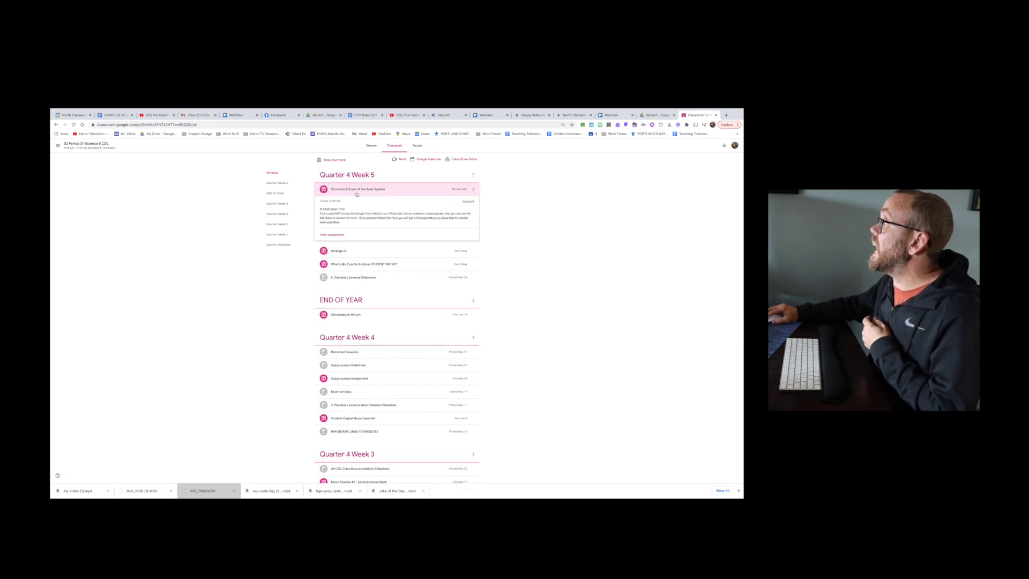
pyautogui.click(336, 253)
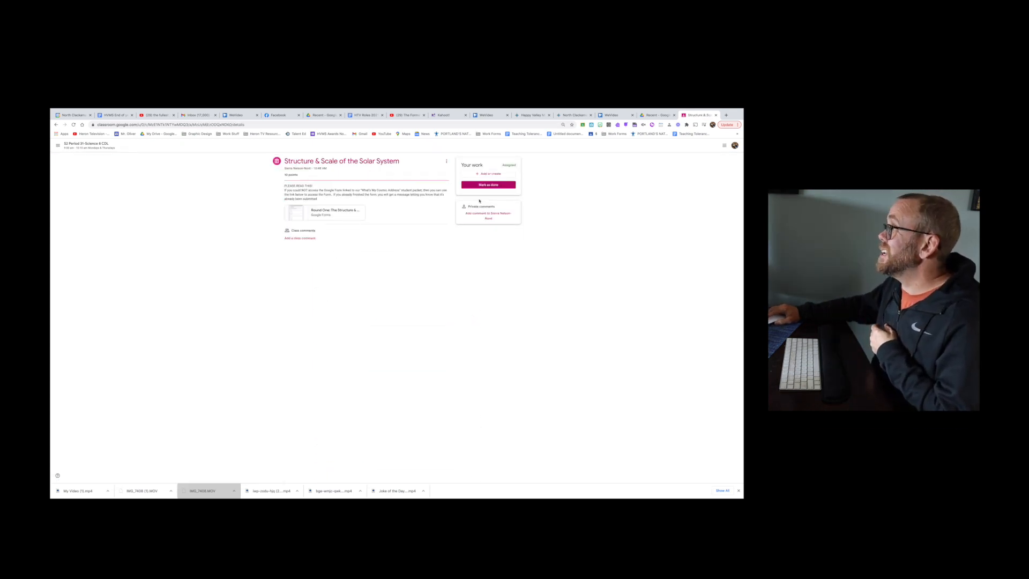
pyautogui.click(485, 174)
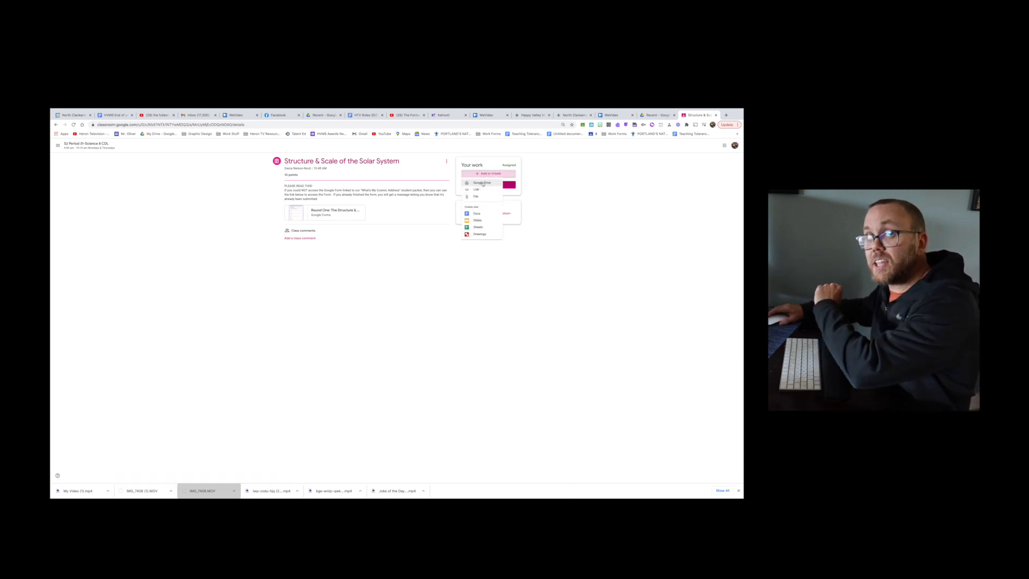
pyautogui.click(478, 184)
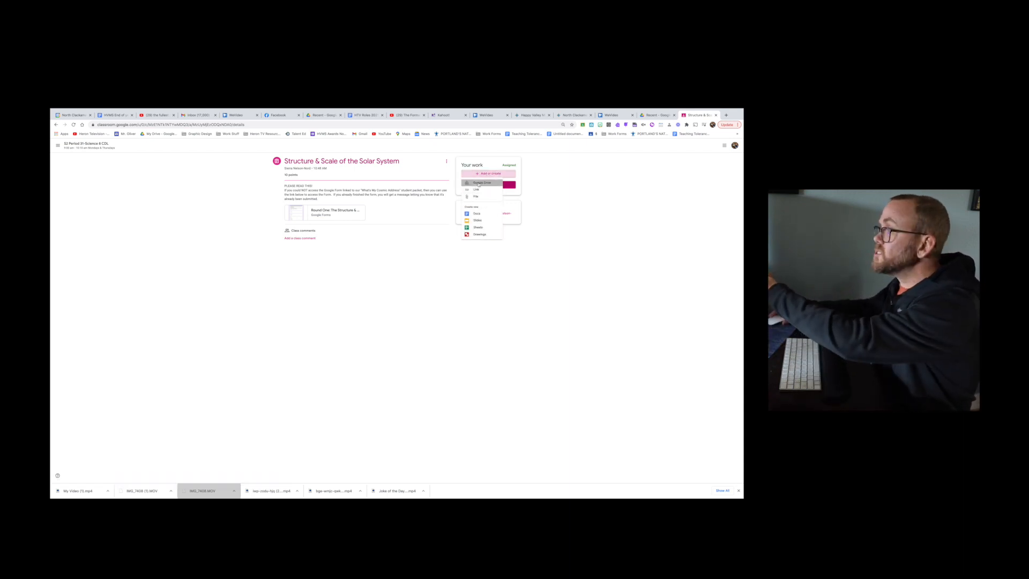